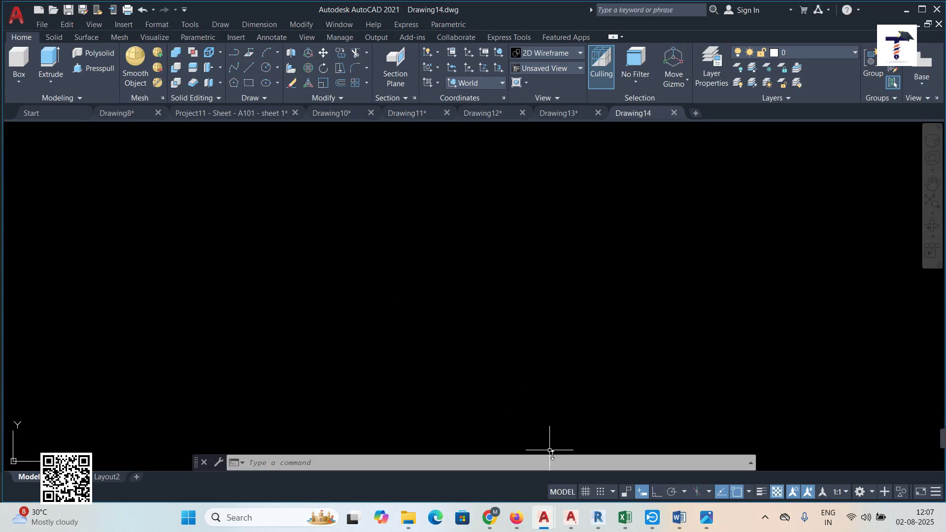
Step: Turn on the grid and set the model space limits from the default lower left corner to an upper right corner of 210,297
{"action": "left_click", "coordinate": [585, 492]}
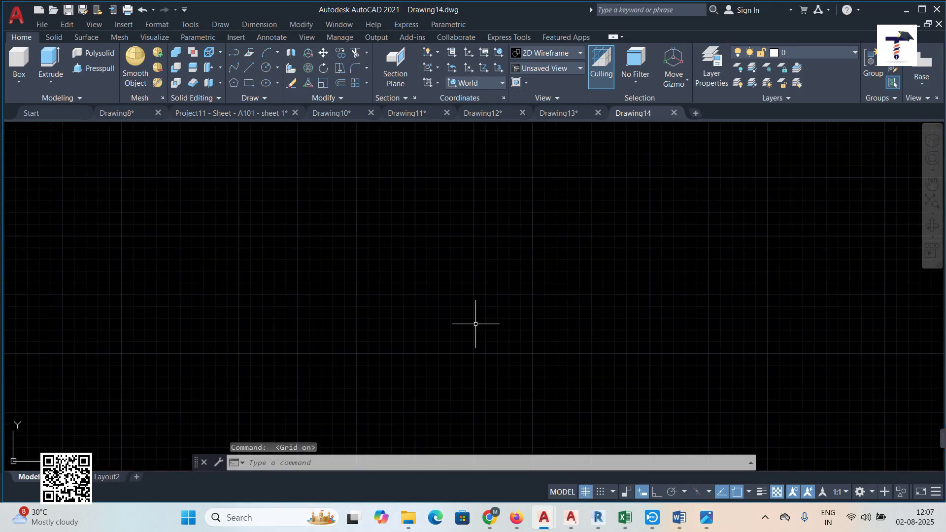
{"action": "type", "text": "li"}
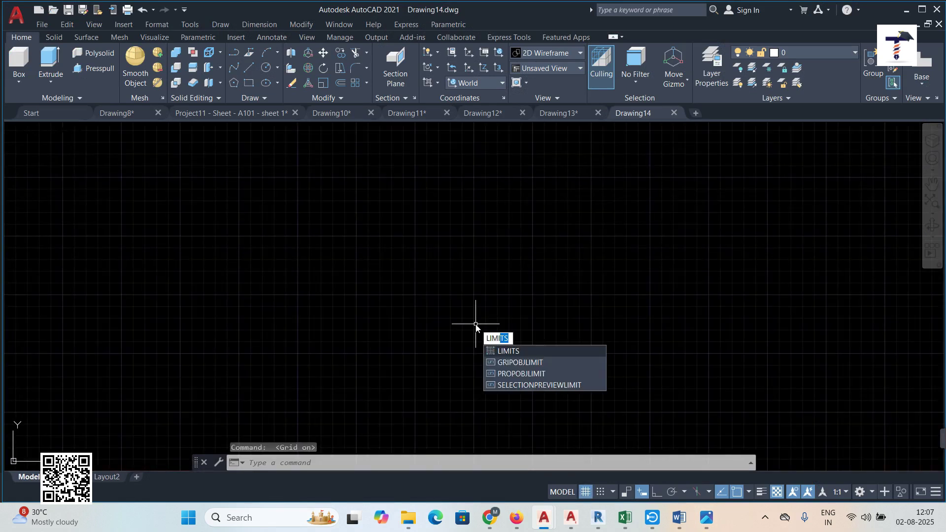
{"action": "key", "text": "Return"}
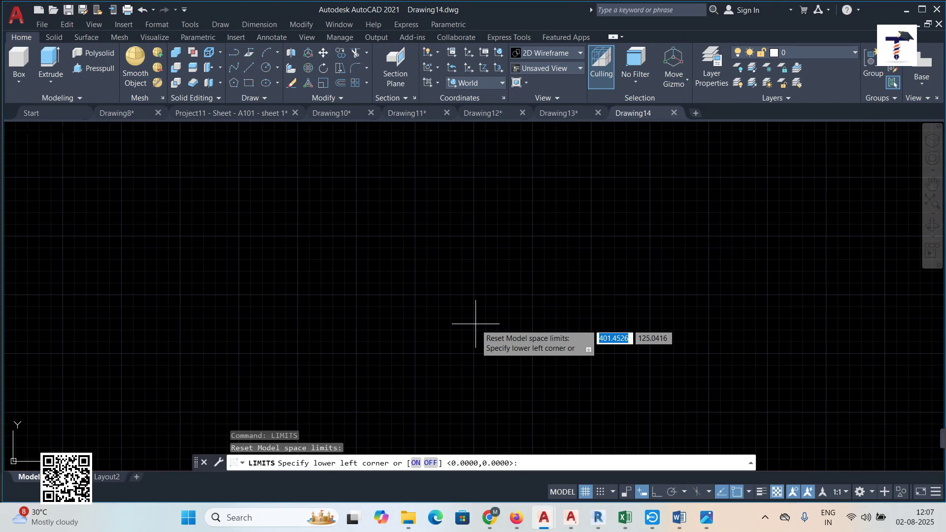
{"action": "key", "text": "Return"}
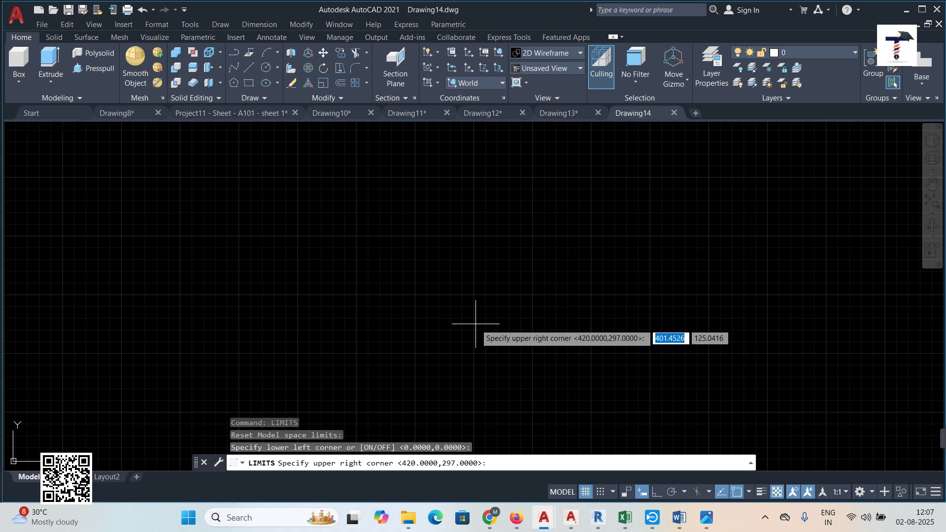
{"action": "type", "text": "210"}
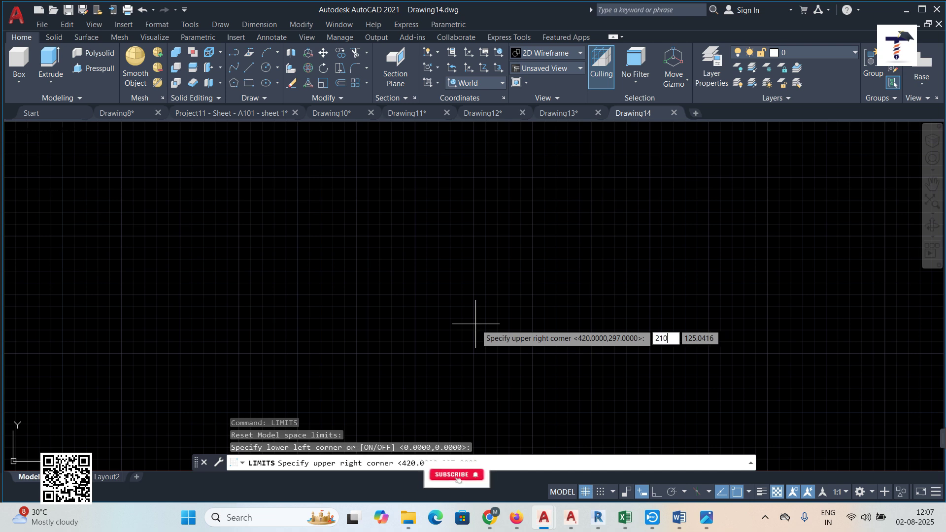
{"action": "key", "text": "Tab"}
{"action": "type", "text": "29"}
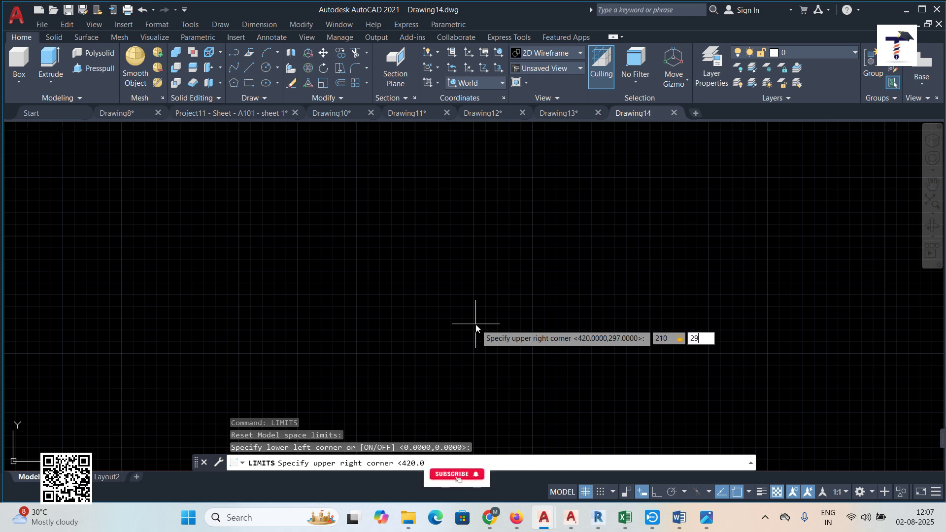
{"action": "type", "text": "7"}
{"action": "key", "text": "Return"}
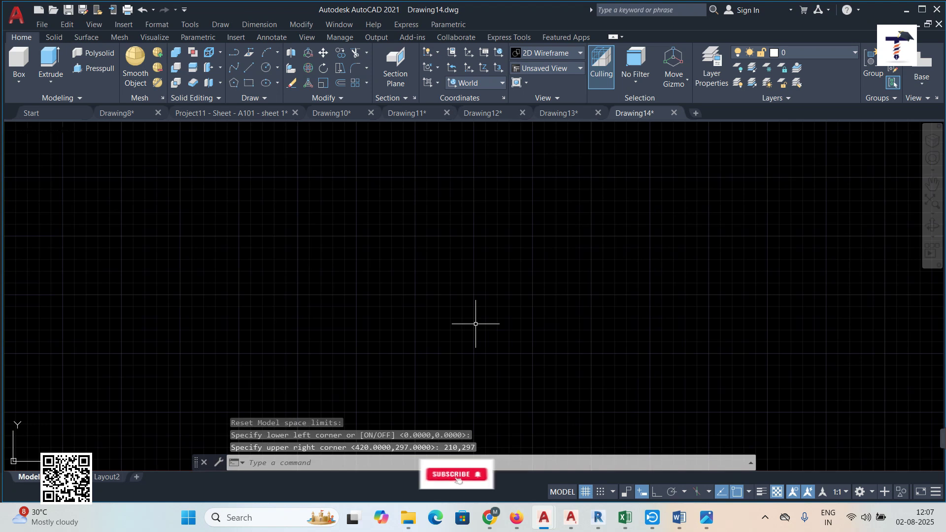
Step: Zoom to the full drawing limits with the All option
{"action": "type", "text": "z"}
{"action": "key", "text": "Return"}
{"action": "type", "text": "A"}
{"action": "key", "text": "Return"}
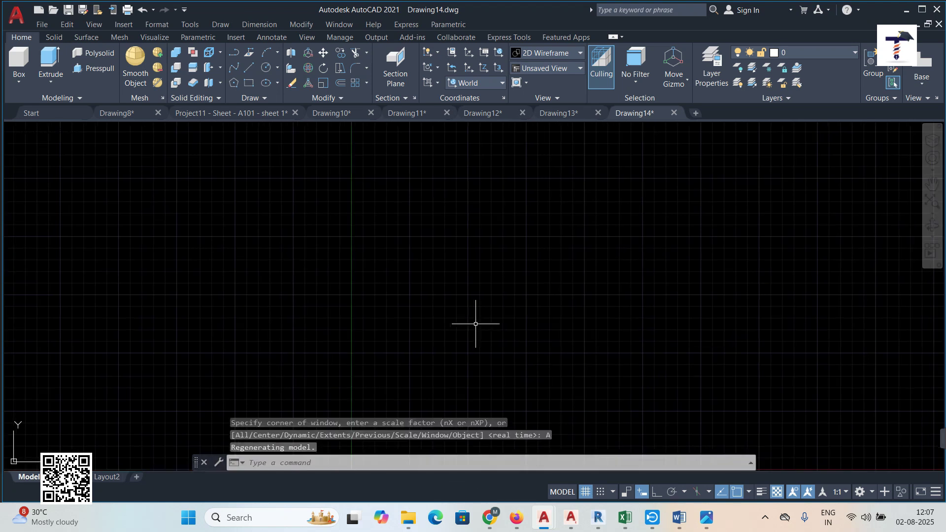
Step: Draw a circle of radius 18 in an empty area of the drawing
{"action": "scroll", "coordinate": [452, 348], "scroll_direction": "down", "scroll_amount": 3}
{"action": "mouse_move", "coordinate": [443, 348]}
{"action": "middle_mouse_down"}
{"action": "mouse_move", "coordinate": [106, 341]}
{"action": "mouse_move", "coordinate": [127, 349]}
{"action": "middle_mouse_up"}
{"action": "scroll", "coordinate": [320, 314], "scroll_direction": "up", "scroll_amount": 1}
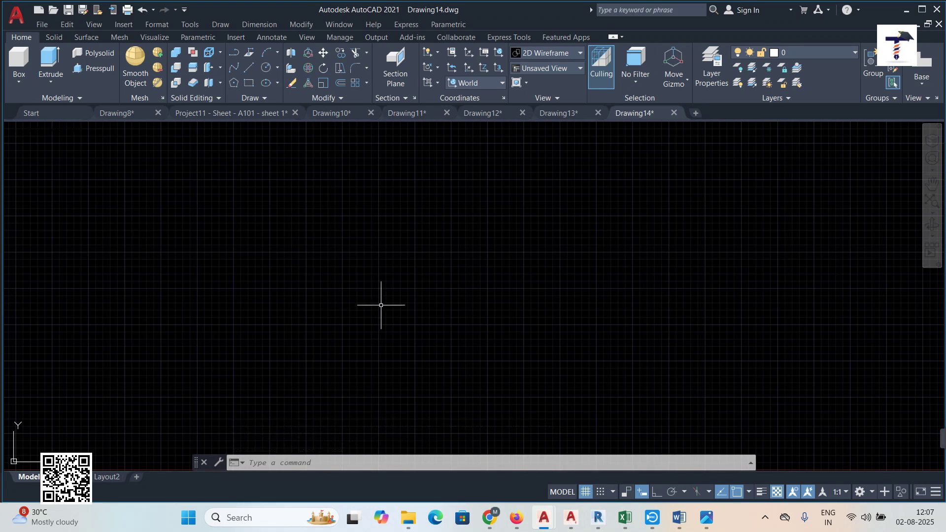
{"action": "left_click", "coordinate": [264, 68]}
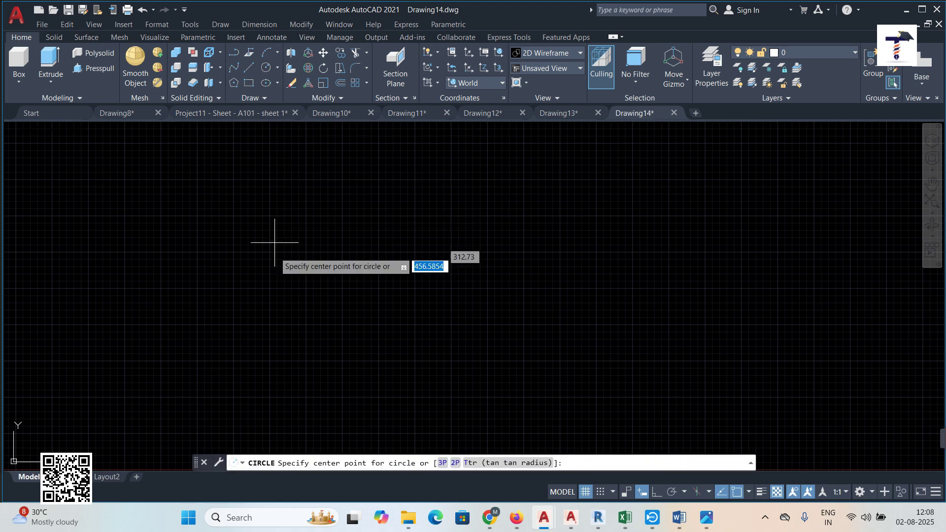
{"action": "left_click", "coordinate": [261, 284]}
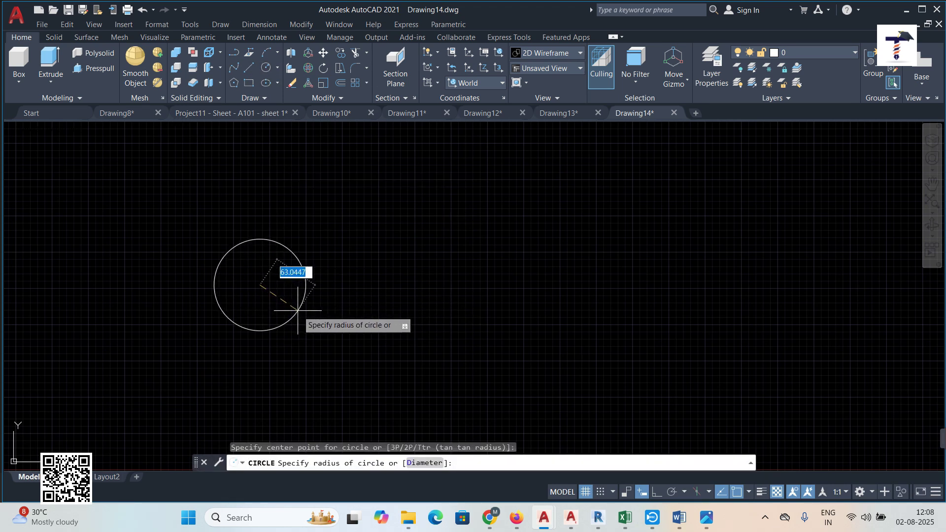
{"action": "type", "text": "18"}
{"action": "key", "text": "Return"}
Step: With Ortho on, draw a horizontal construction line 64 units long from the circle's centre to the right
{"action": "scroll", "coordinate": [274, 270], "scroll_direction": "up", "scroll_amount": 6}
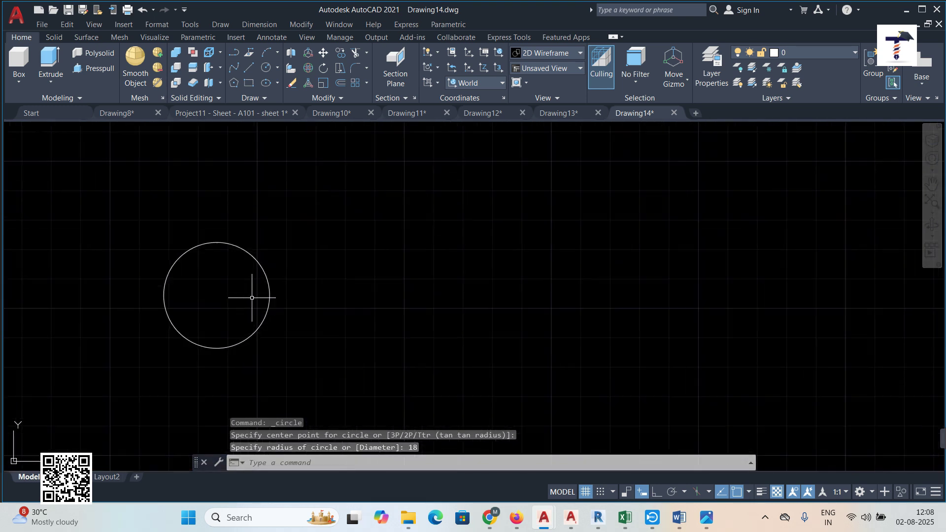
{"action": "mouse_move", "coordinate": [232, 307]}
{"action": "middle_mouse_down"}
{"action": "mouse_move", "coordinate": [236, 298]}
{"action": "mouse_move", "coordinate": [228, 306]}
{"action": "middle_mouse_up"}
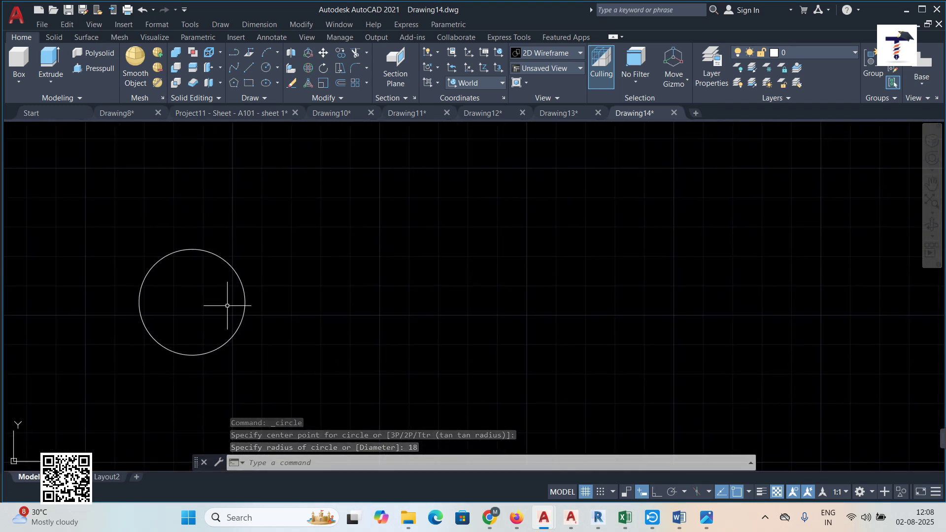
{"action": "left_click", "coordinate": [249, 68]}
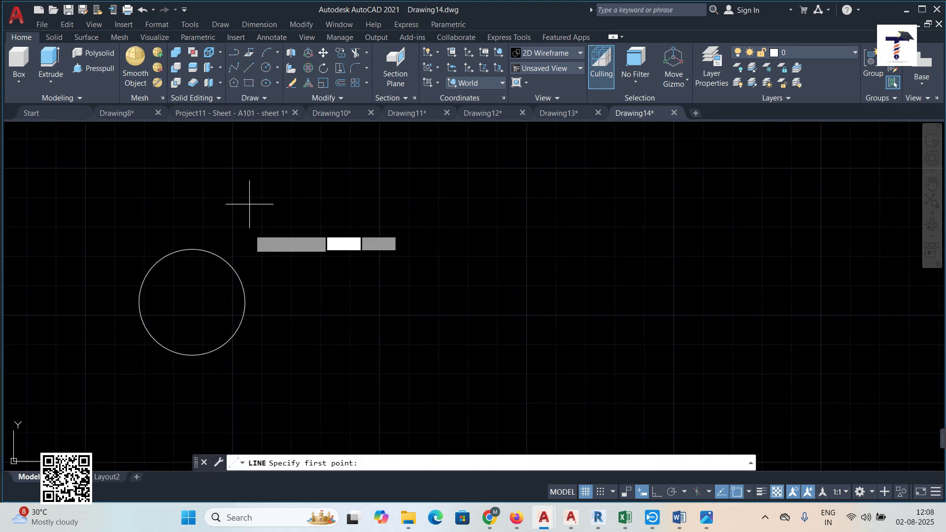
{"action": "left_click", "coordinate": [192, 302]}
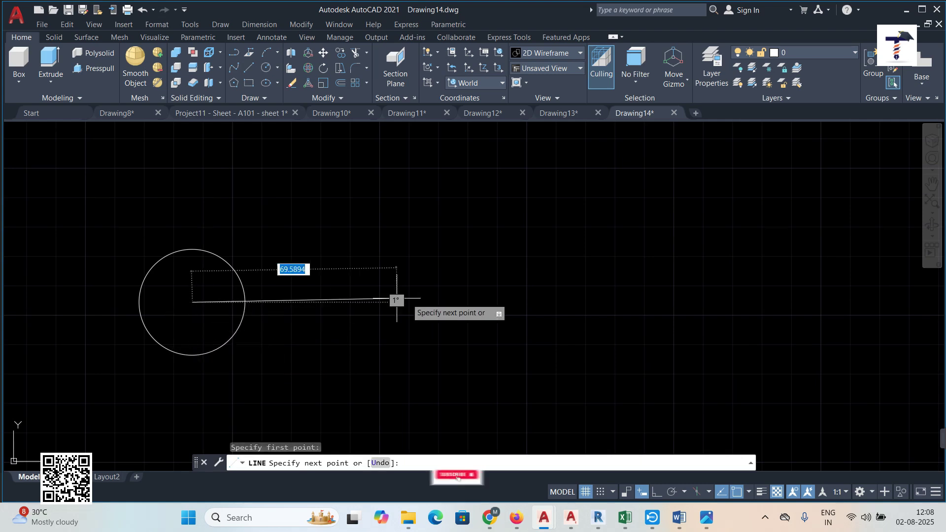
{"action": "left_click", "coordinate": [655, 492]}
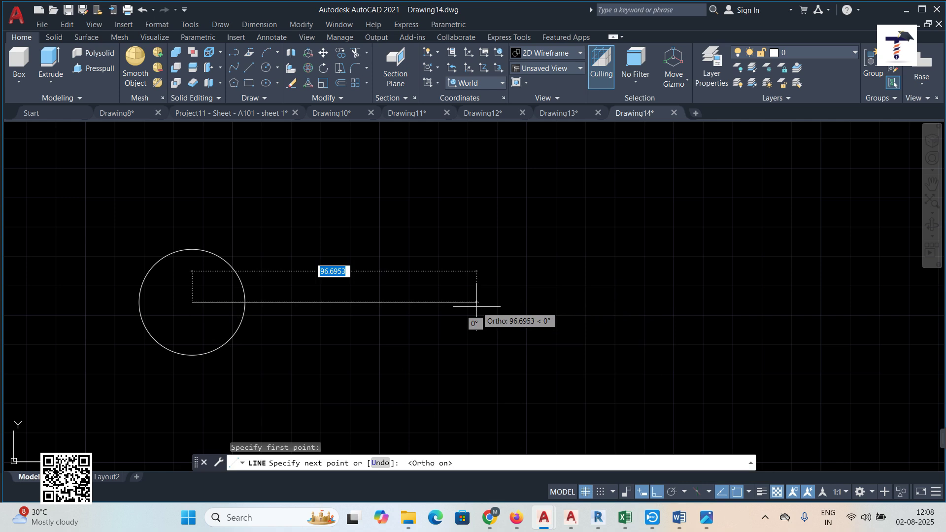
{"action": "type", "text": "64"}
{"action": "key", "text": "Return"}
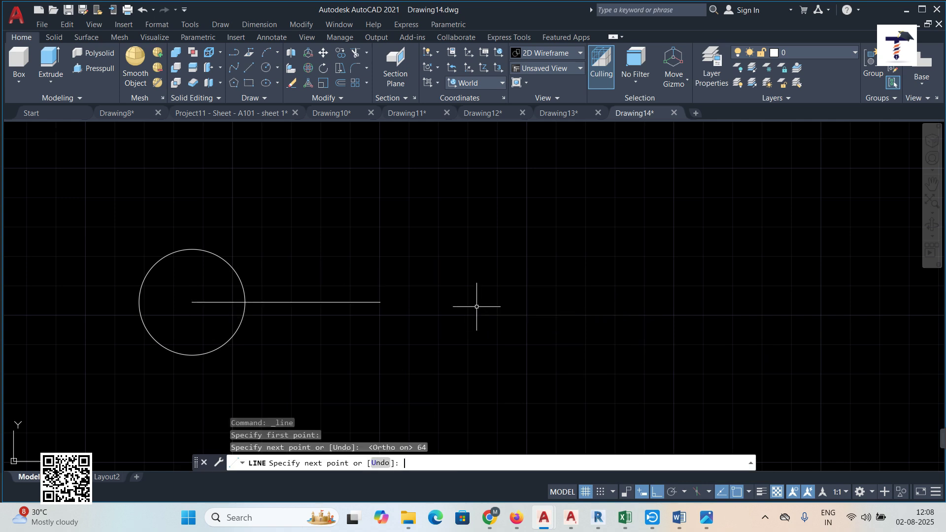
{"action": "key", "text": "Return"}
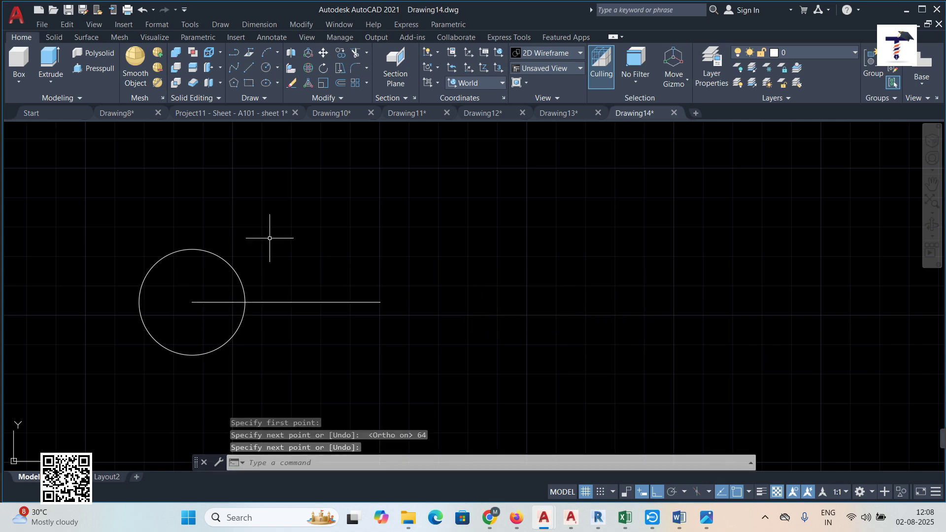
Step: Draw a vertical construction line 46 units upward from the right end of the horizontal line
{"action": "left_click", "coordinate": [249, 68]}
{"action": "left_click", "coordinate": [380, 302]}
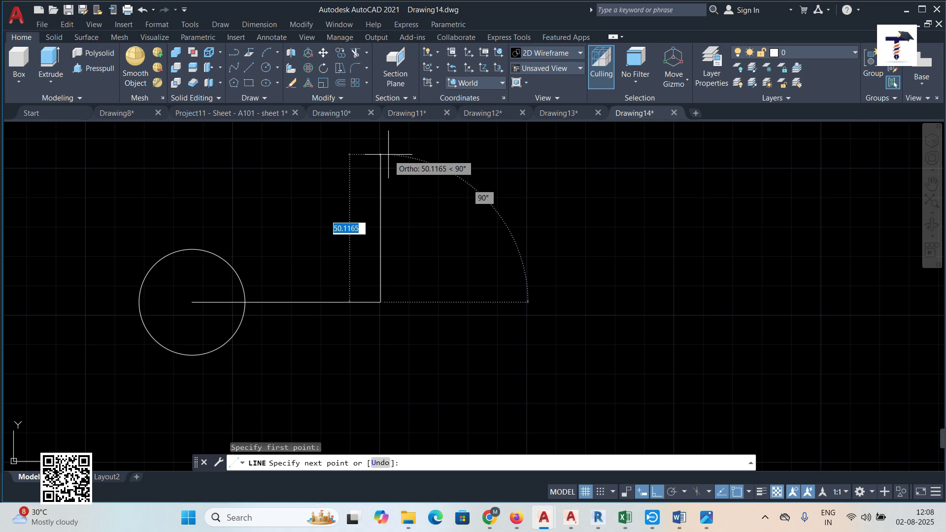
{"action": "type", "text": "4"}
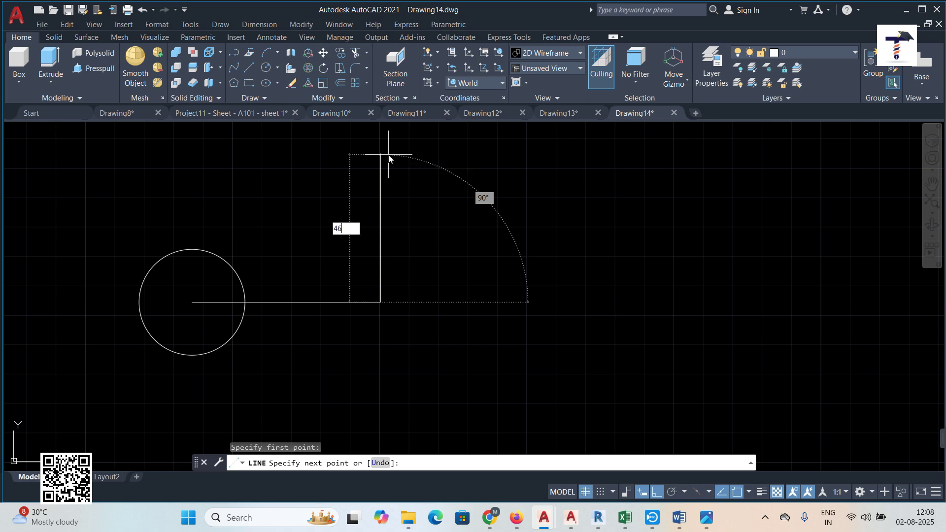
{"action": "type", "text": "6"}
{"action": "key", "text": "Return"}
{"action": "key", "text": "Return"}
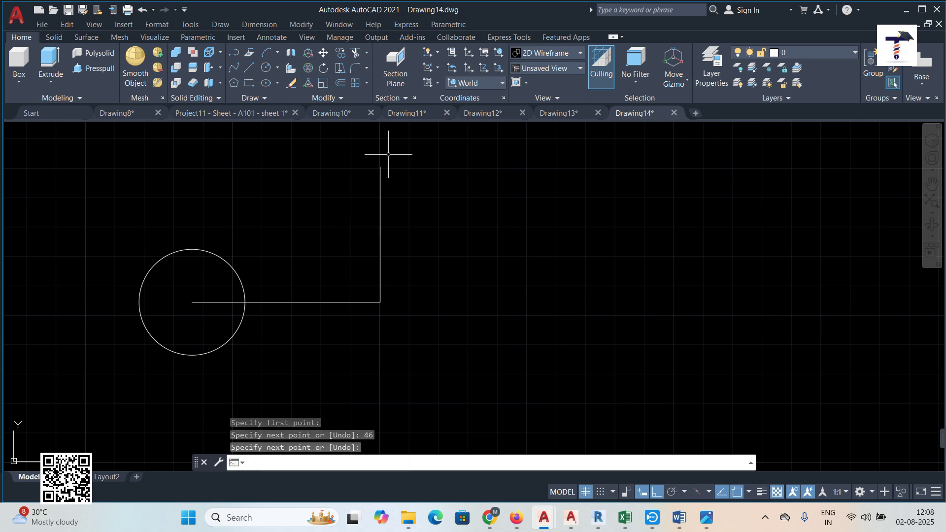
Step: Stretch the lower end of the vertical construction line 46 units straight down
{"action": "scroll", "coordinate": [375, 355], "scroll_direction": "down", "scroll_amount": 2}
{"action": "middle_click_drag", "start_coordinate": [378, 382], "coordinate": [359, 285]}
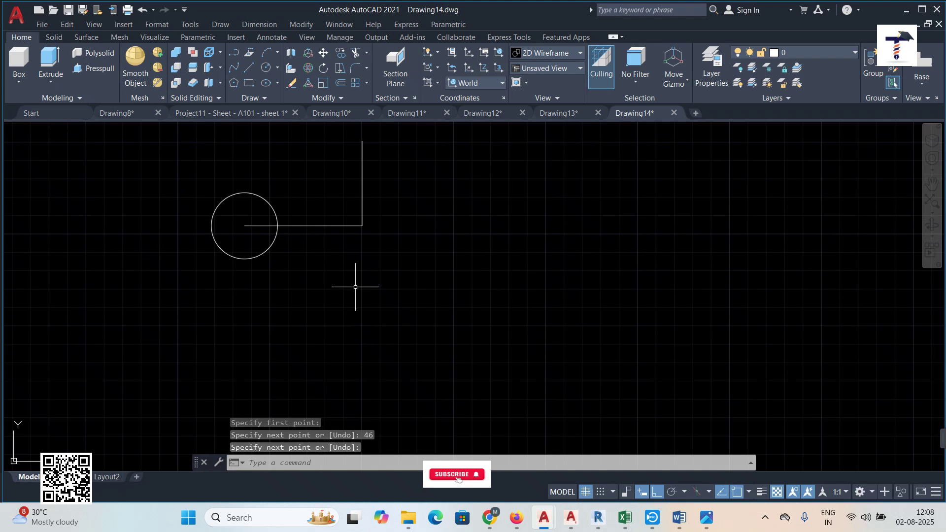
{"action": "left_click", "coordinate": [363, 193]}
{"action": "left_click", "coordinate": [362, 225]}
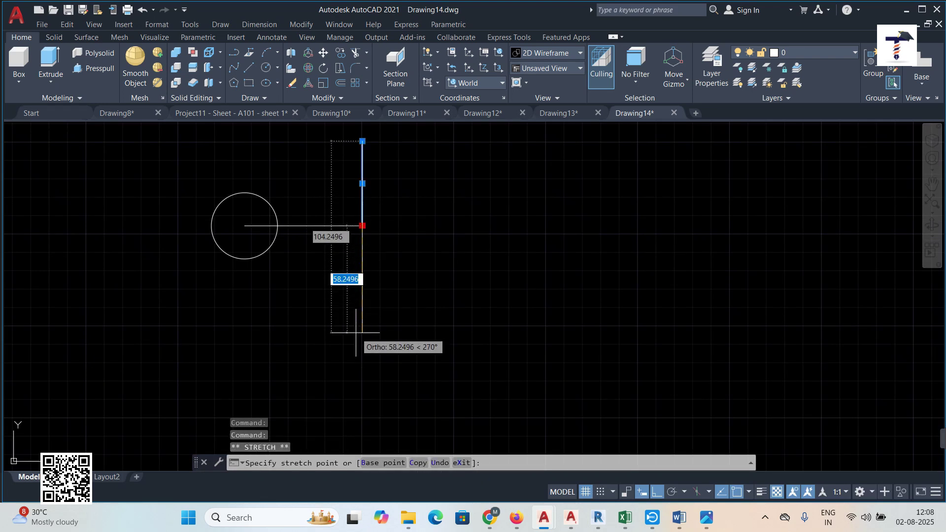
{"action": "type", "text": "46"}
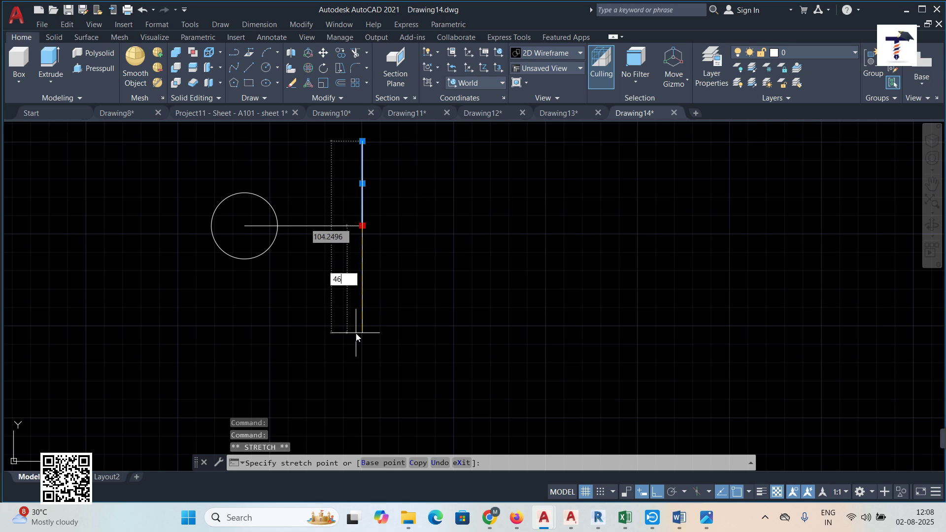
{"action": "key", "text": "Return"}
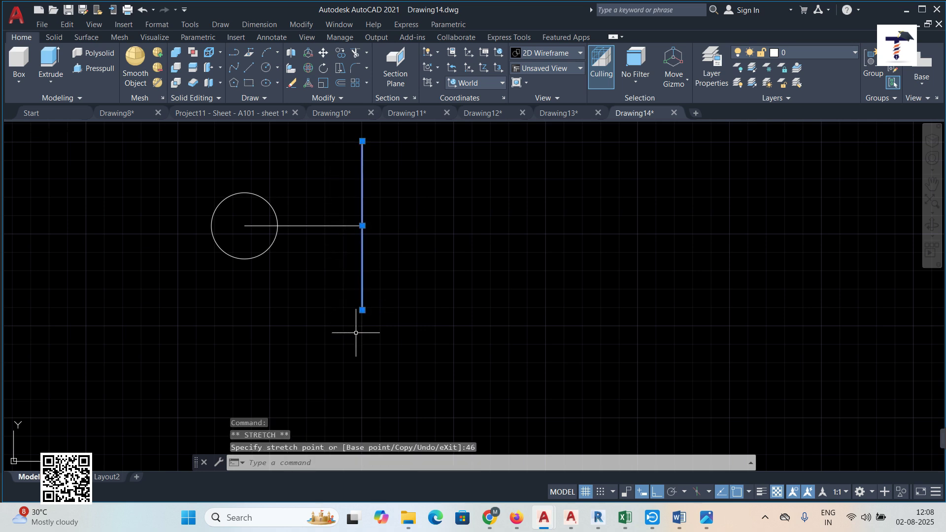
{"action": "key", "text": "Escape"}
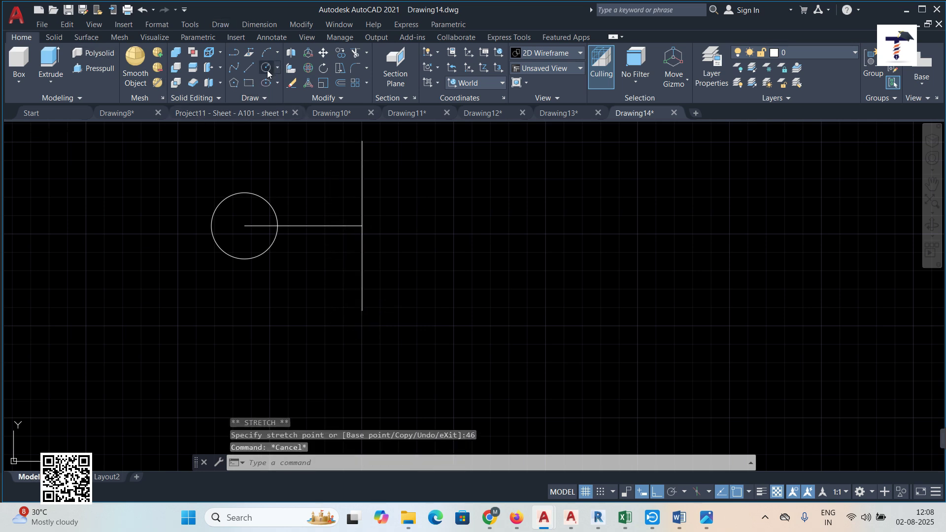
Step: Draw a circle of radius 18 centred on the lower end of the vertical line
{"action": "left_click", "coordinate": [267, 69]}
{"action": "left_click", "coordinate": [362, 310]}
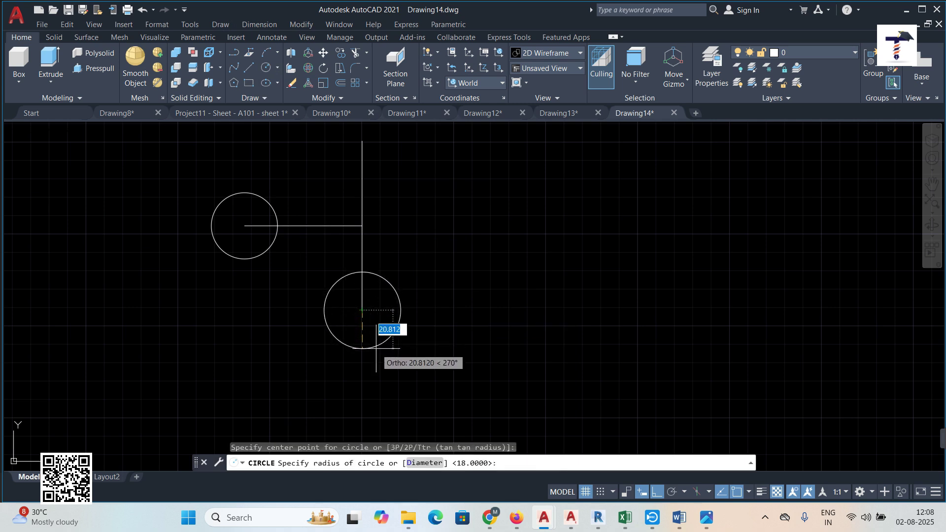
{"action": "type", "text": "18"}
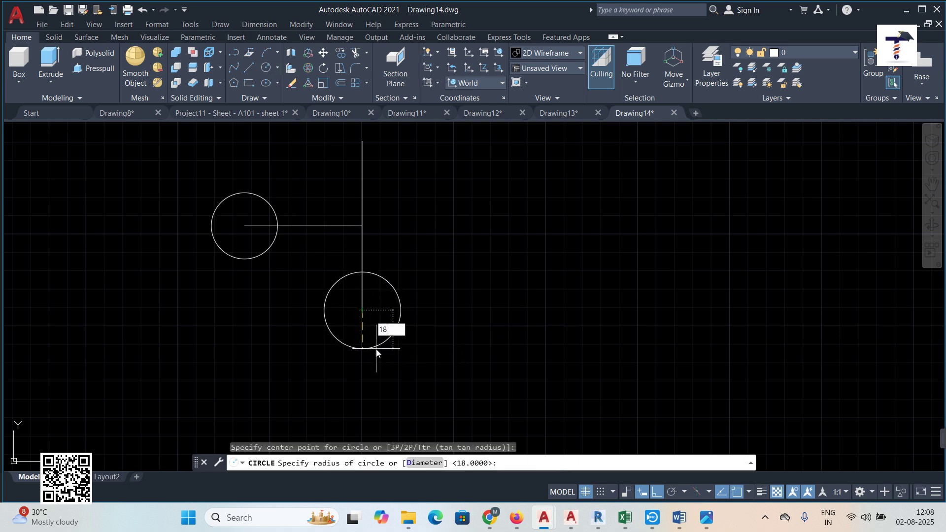
{"action": "key", "text": "Return"}
Step: Draw another circle of radius 18 centred on the upper end of the vertical line
{"action": "right_click", "coordinate": [444, 221]}
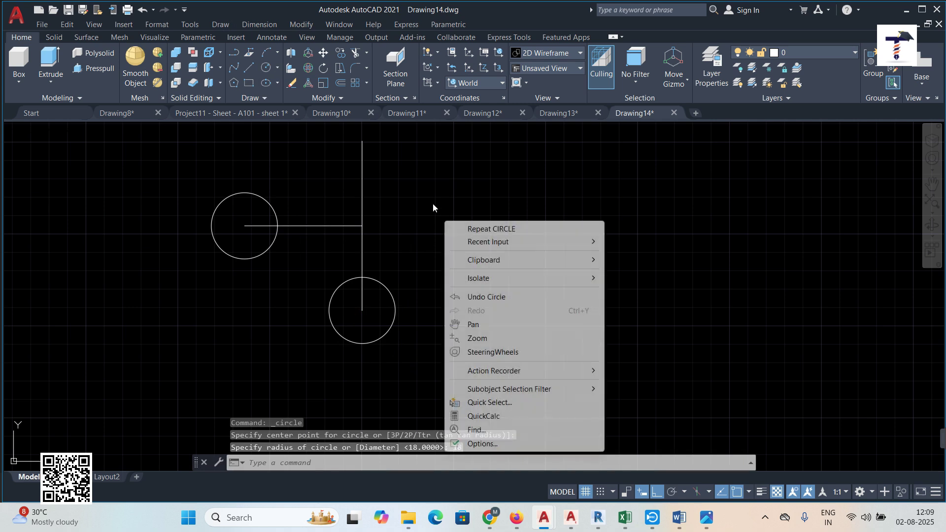
{"action": "left_click", "coordinate": [491, 229]}
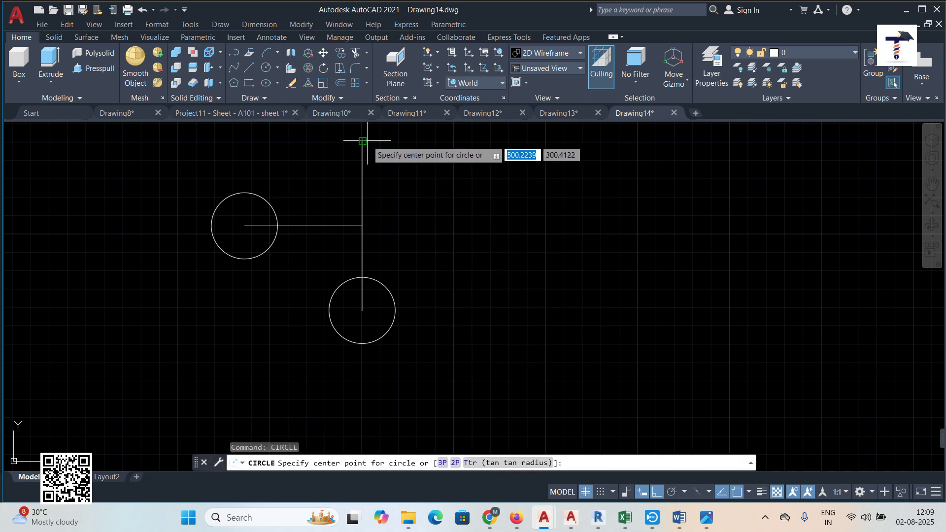
{"action": "left_click", "coordinate": [362, 141]}
{"action": "type", "text": "18"}
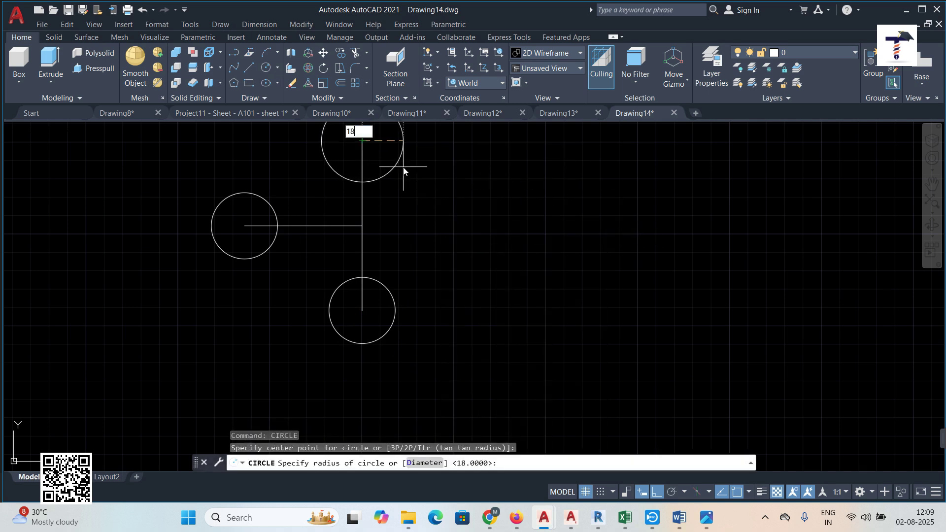
{"action": "key", "text": "Return"}
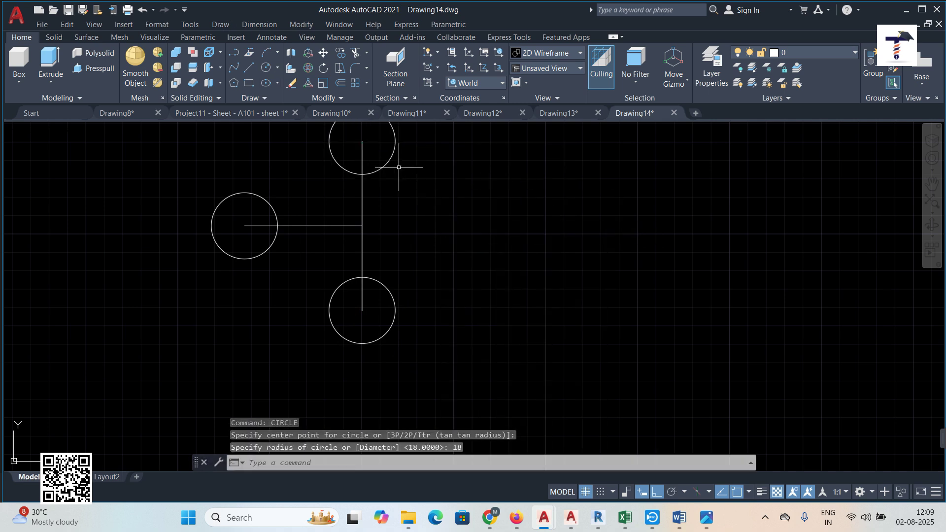
Step: Delete the horizontal and vertical construction lines between the three circles
{"action": "left_click", "coordinate": [355, 225]}
{"action": "left_click", "coordinate": [365, 208]}
{"action": "left_click", "coordinate": [365, 209]}
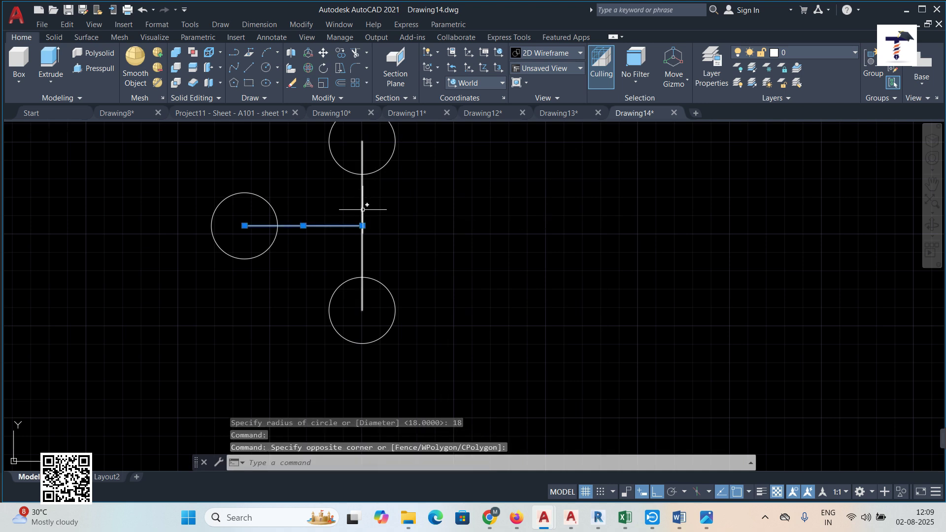
{"action": "left_click", "coordinate": [364, 210]}
{"action": "key", "text": "Delete"}
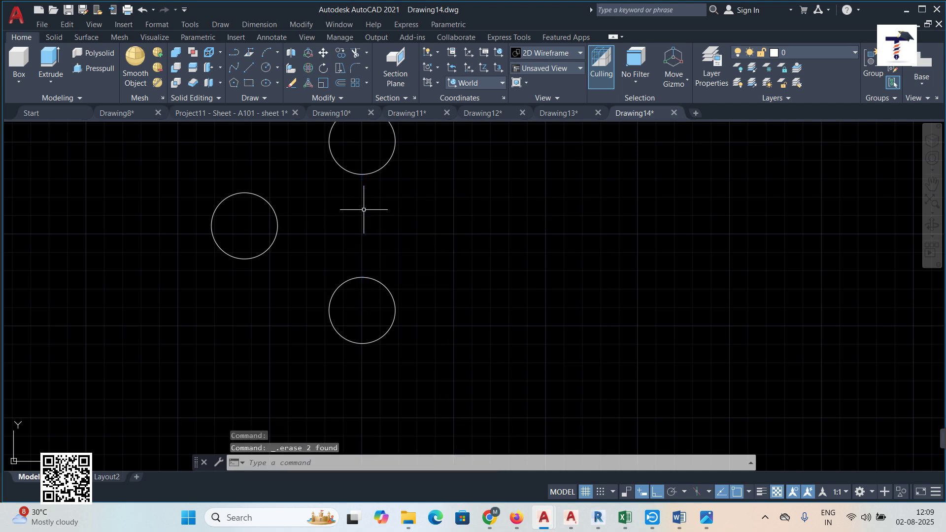
{"action": "scroll", "coordinate": [364, 209], "scroll_direction": "down", "scroll_amount": 2}
{"action": "middle_click_drag", "start_coordinate": [363, 211], "coordinate": [345, 256]}
{"action": "scroll", "coordinate": [339, 248], "scroll_direction": "up", "scroll_amount": 2}
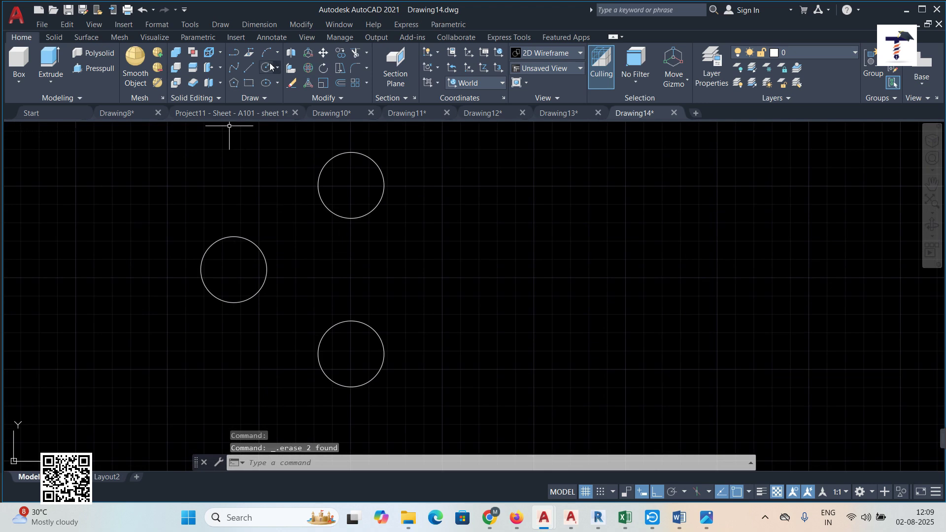
{"action": "left_click", "coordinate": [250, 67]}
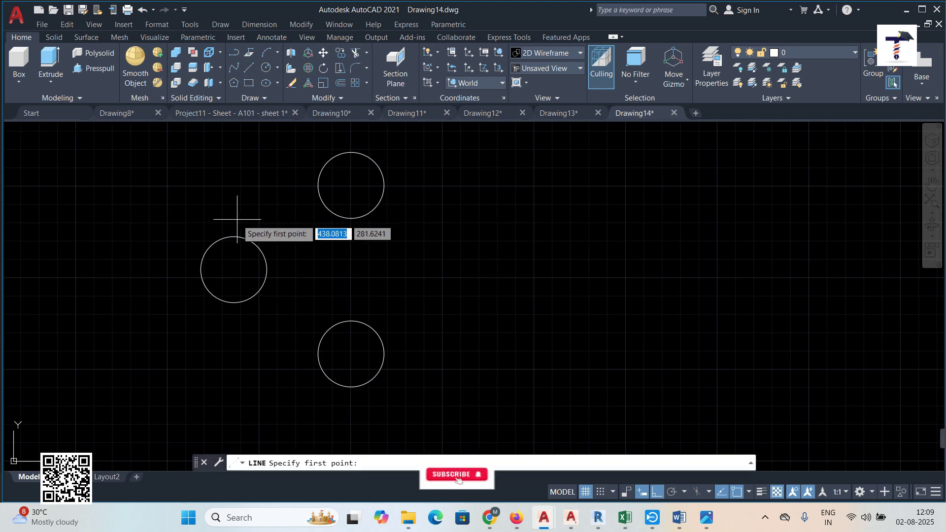
{"action": "type", "text": "TA"}
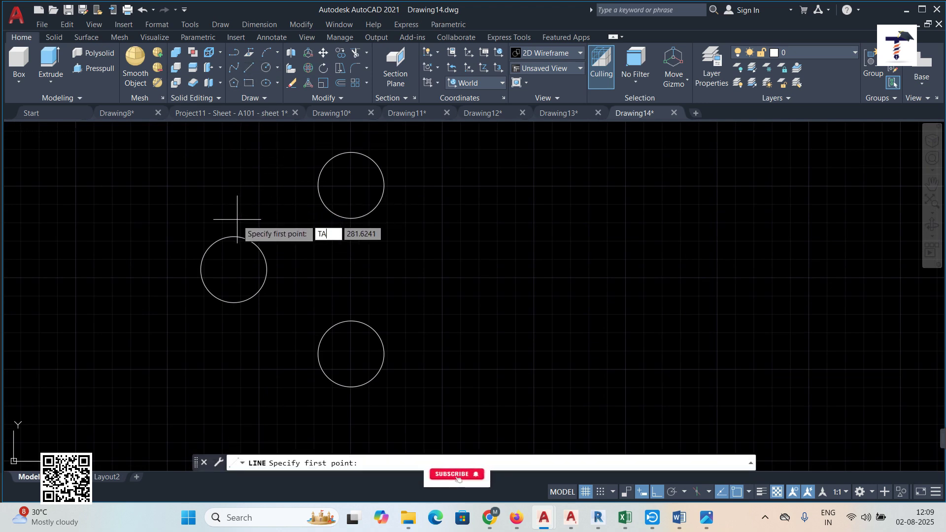
{"action": "type", "text": "BN"}
{"action": "key", "text": "Escape"}
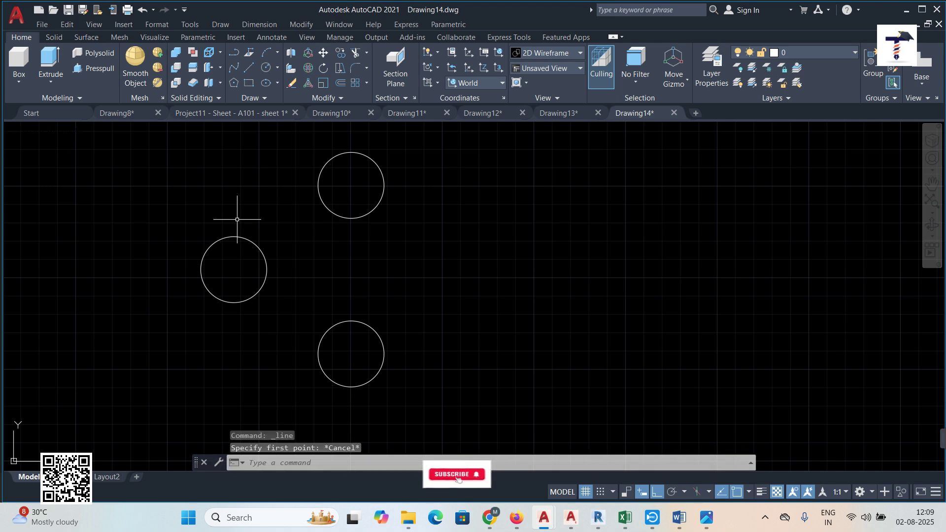
Step: Draw a line tangent to the outer upper sides of the middle-left circle and the upper circle, using tangent snaps
{"action": "left_click", "coordinate": [248, 72]}
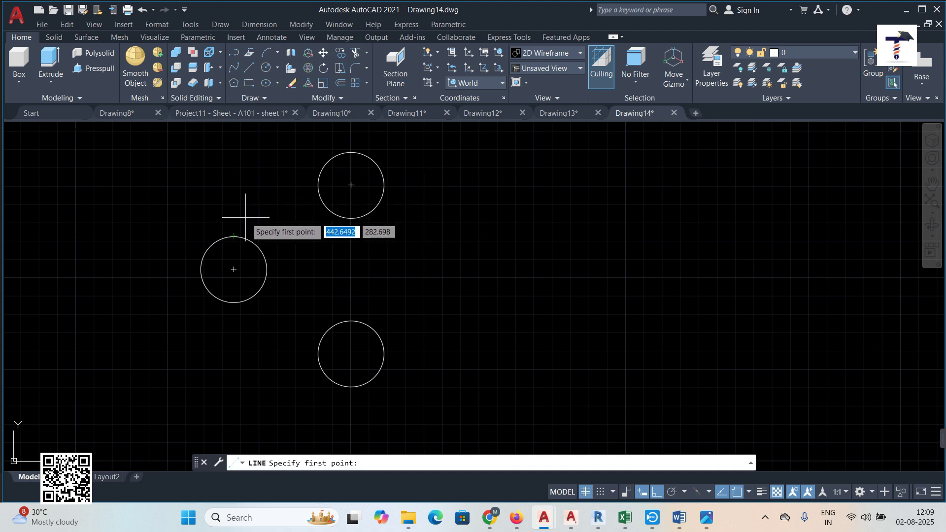
{"action": "type", "text": "TAN"}
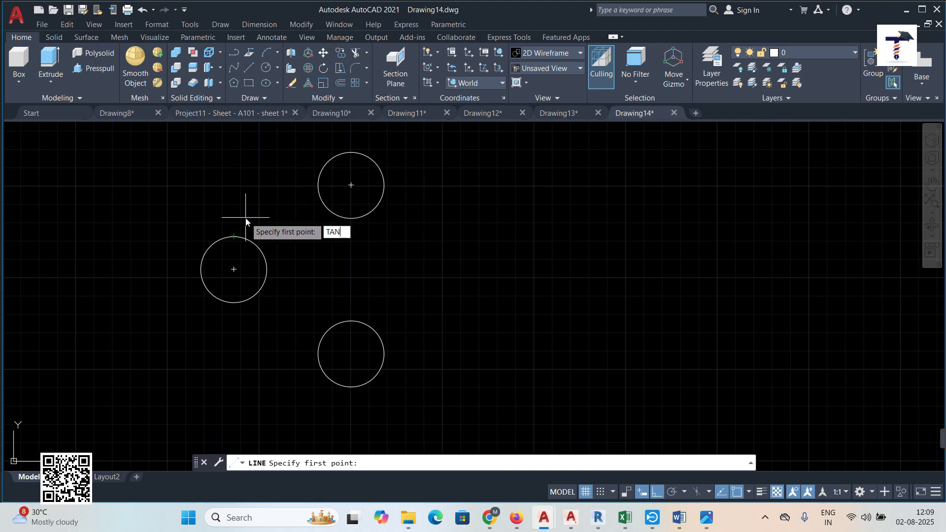
{"action": "key", "text": "Return"}
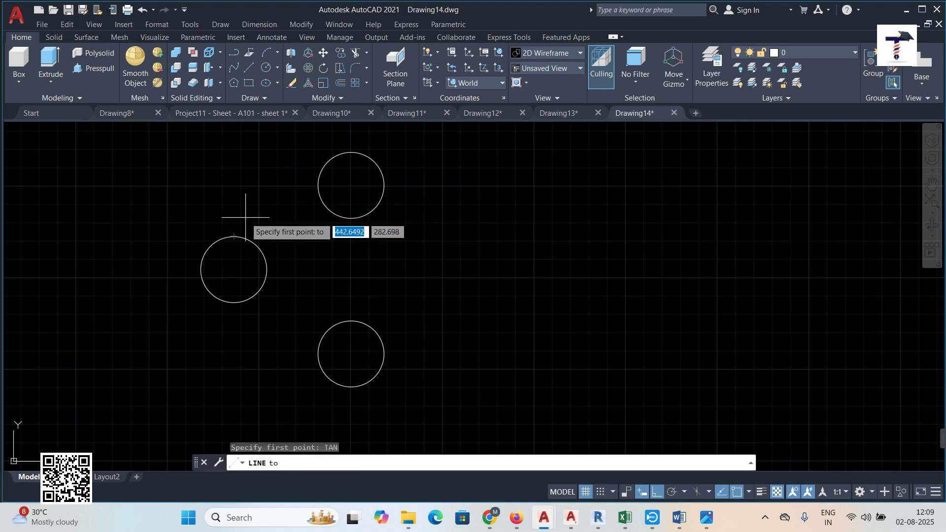
{"action": "left_click", "coordinate": [227, 241]}
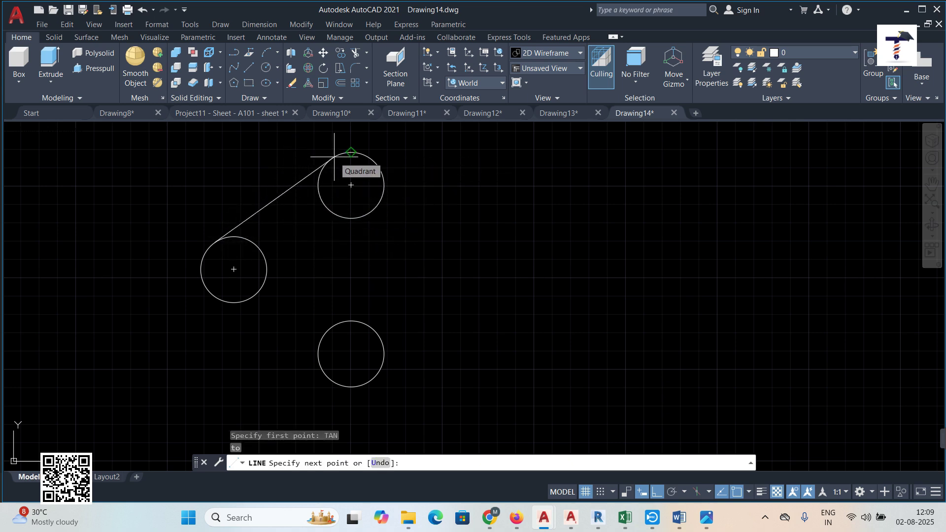
{"action": "type", "text": "TAN"}
{"action": "key", "text": "Return"}
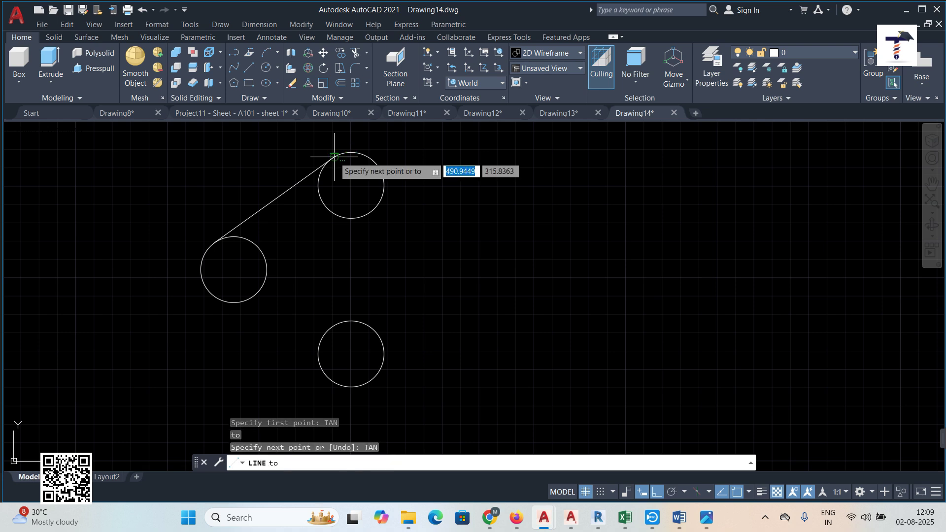
{"action": "left_click", "coordinate": [330, 157]}
{"action": "key", "text": "Return"}
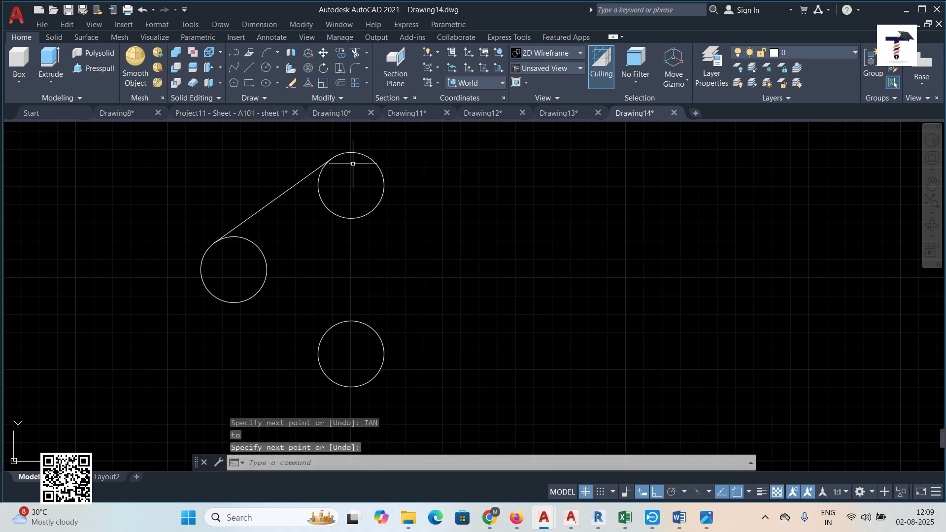
Step: Draw a vertical line tangent to the outer right sides of the upper and lower circles, using tangent snaps
{"action": "key", "text": "Return"}
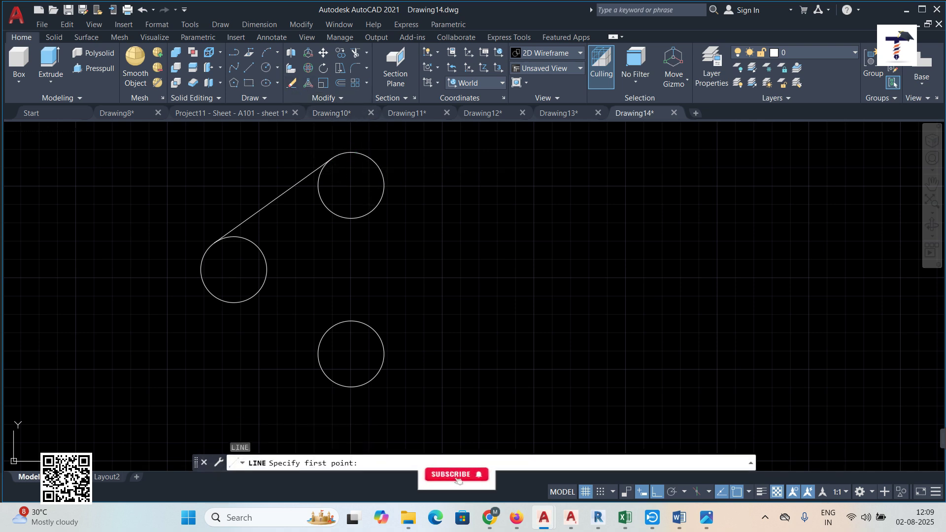
{"action": "type", "text": "TAN"}
{"action": "key", "text": "Return"}
{"action": "left_click", "coordinate": [384, 194]}
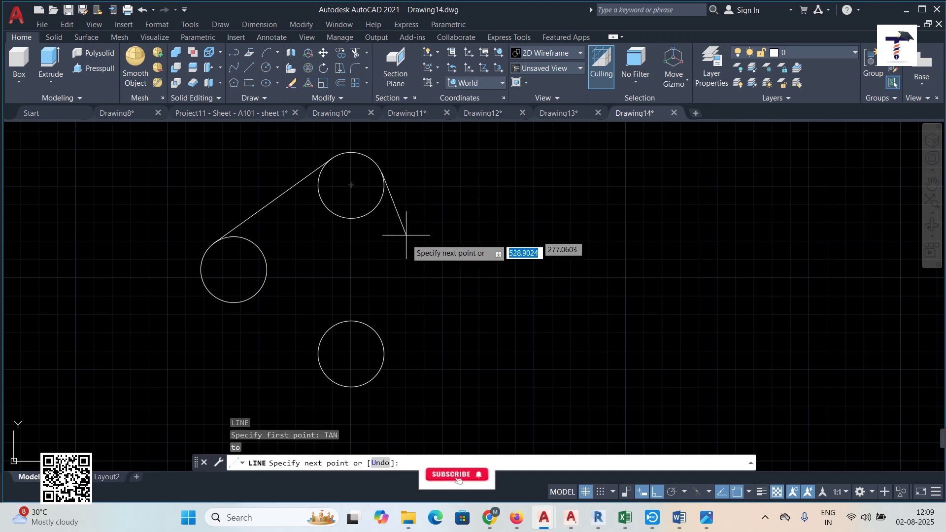
{"action": "type", "text": "TAN"}
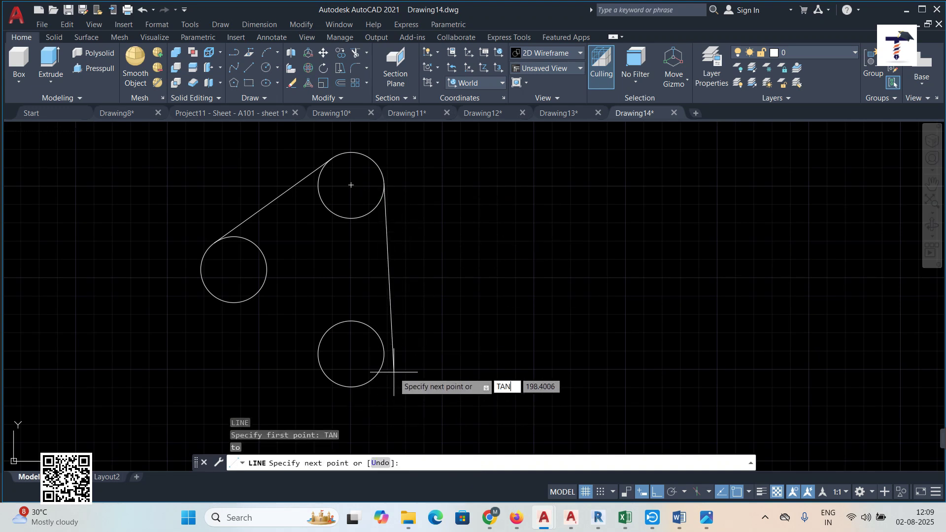
{"action": "key", "text": "Return"}
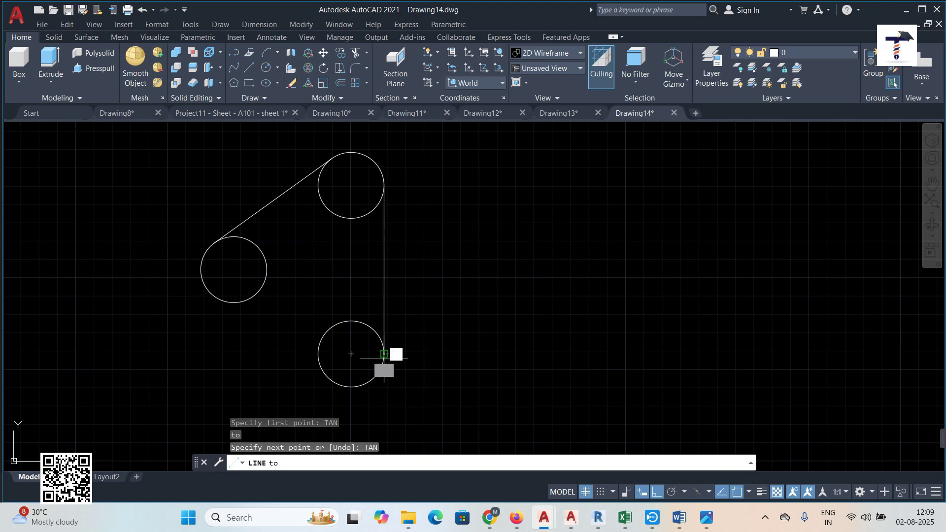
{"action": "left_click", "coordinate": [392, 353]}
{"action": "key", "text": "Return"}
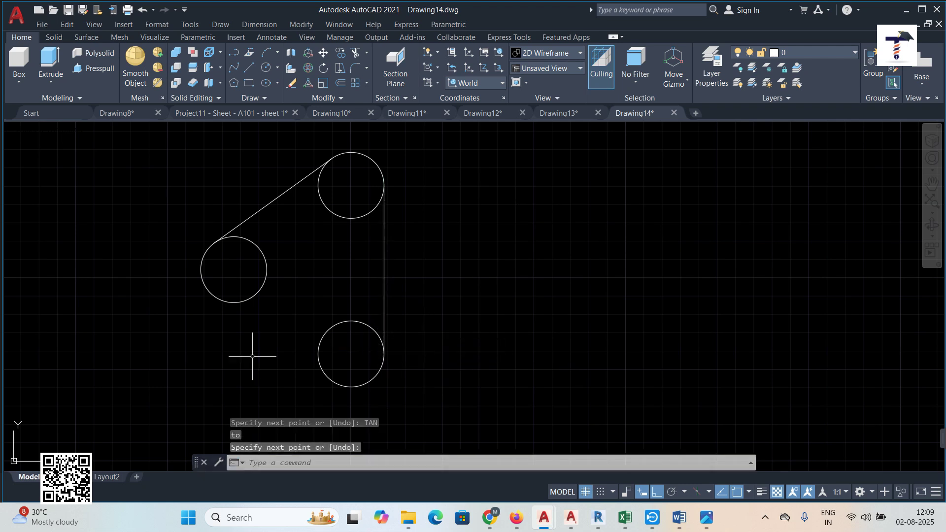
Step: Draw a line tangent to the outer lower sides of the middle-left circle and the lower circle, using tangent snaps
{"action": "key", "text": "Return"}
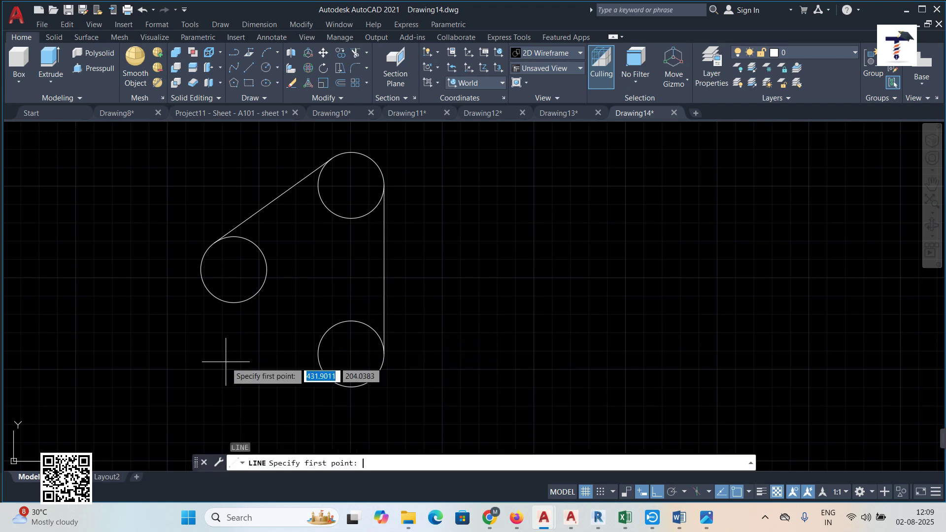
{"action": "type", "text": "TAN"}
{"action": "key", "text": "Return"}
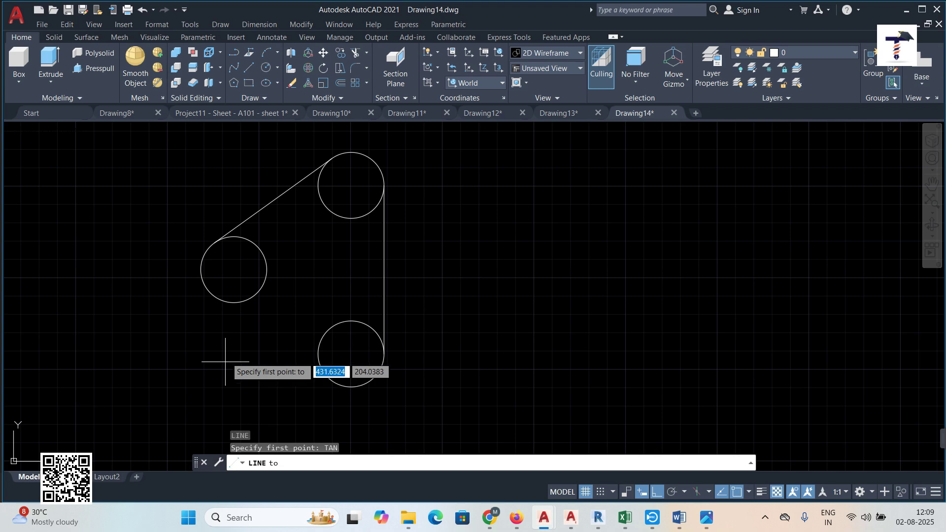
{"action": "left_click", "coordinate": [231, 298]}
{"action": "type", "text": "T"}
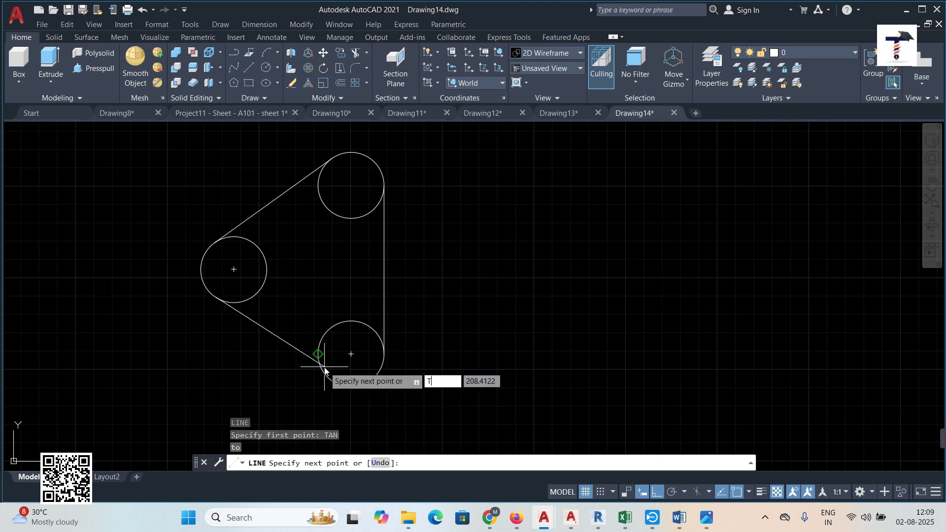
{"action": "type", "text": "AN"}
{"action": "key", "text": "Return"}
{"action": "left_click", "coordinate": [323, 366]}
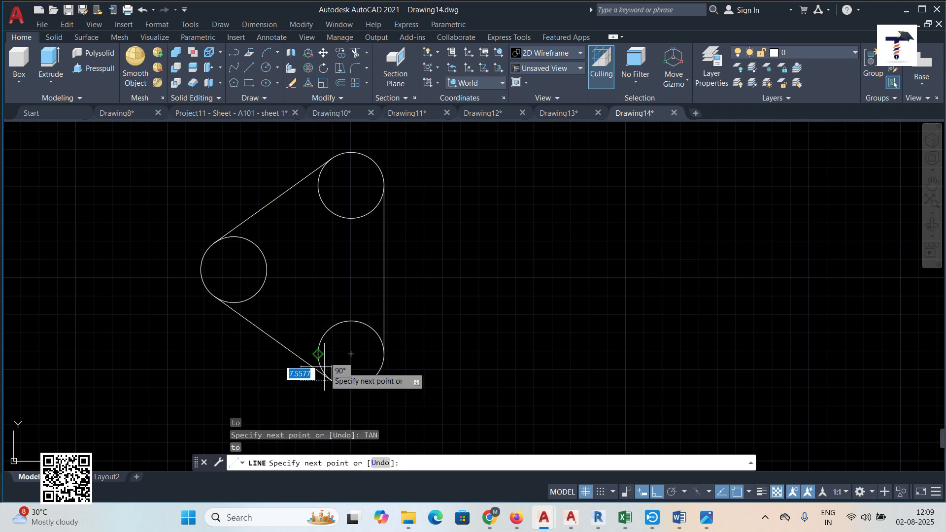
{"action": "key", "text": "Escape"}
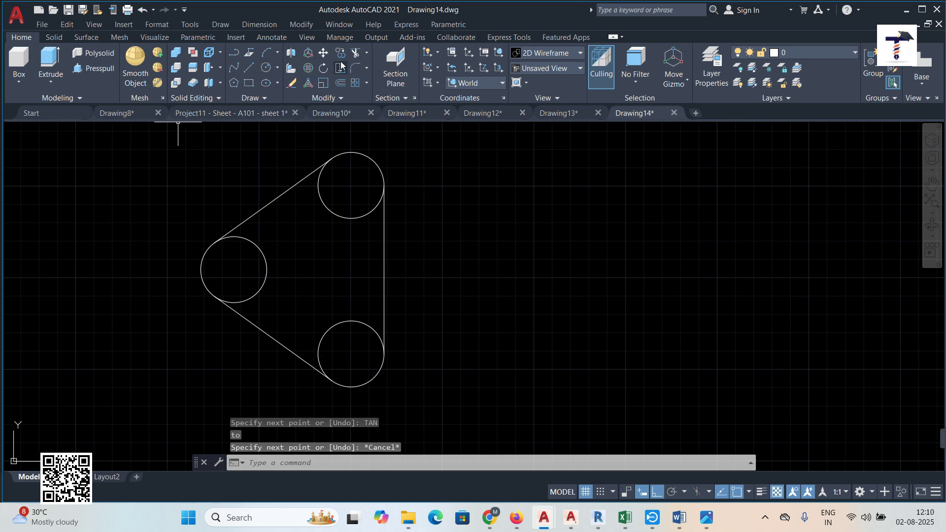
Step: Trim away the inner arcs of all three circles, leaving only the outer rounded-triangle outline
{"action": "left_click", "coordinate": [354, 52]}
{"action": "left_click_drag", "start_coordinate": [242, 272], "coordinate": [296, 239]}
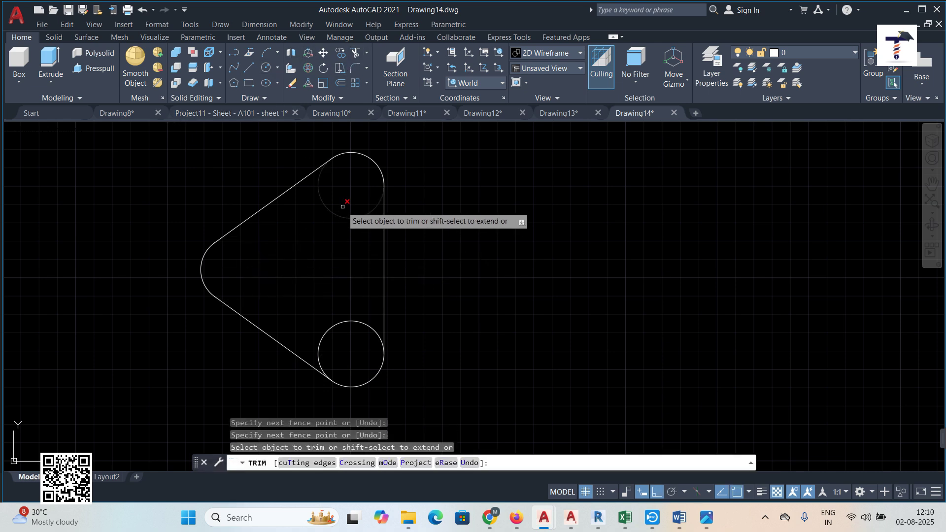
{"action": "left_click", "coordinate": [341, 209]}
{"action": "left_click", "coordinate": [340, 323]}
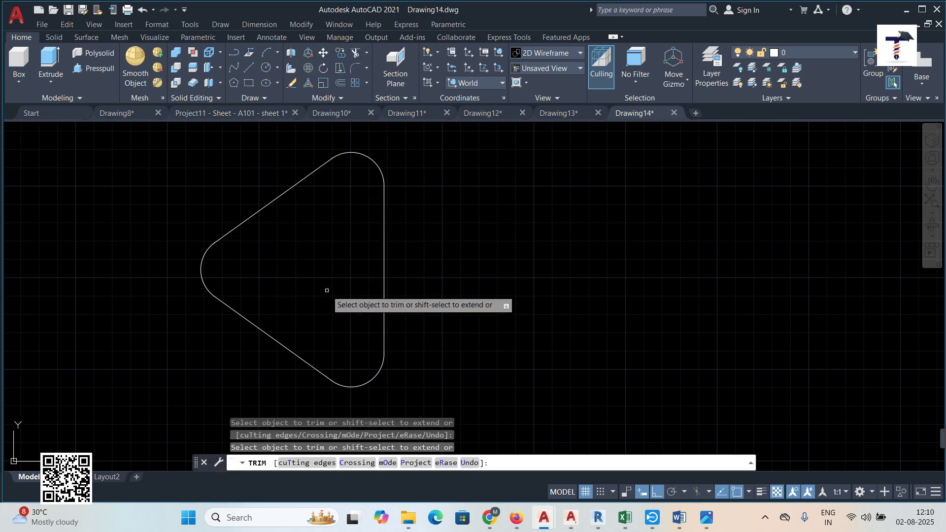
{"action": "key", "text": "Escape"}
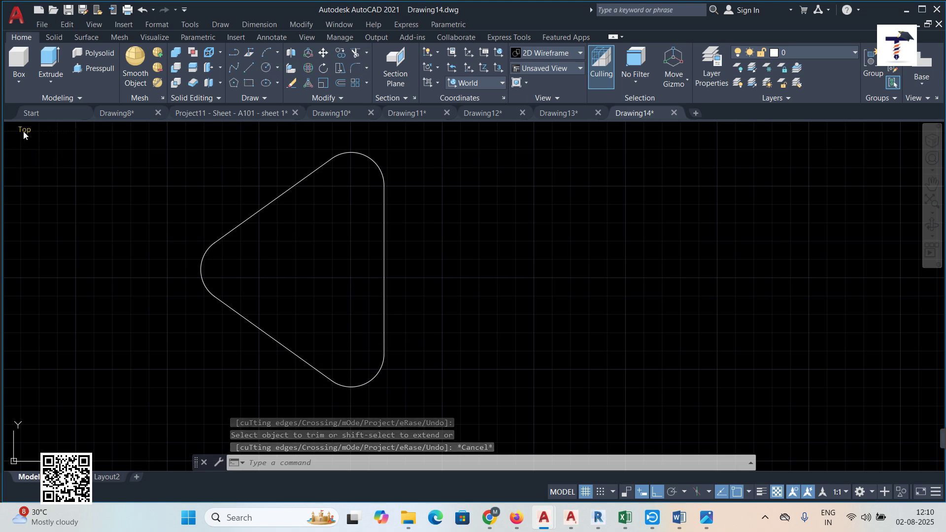
Step: Switch the model to the SW Isometric view
{"action": "left_click", "coordinate": [24, 130]}
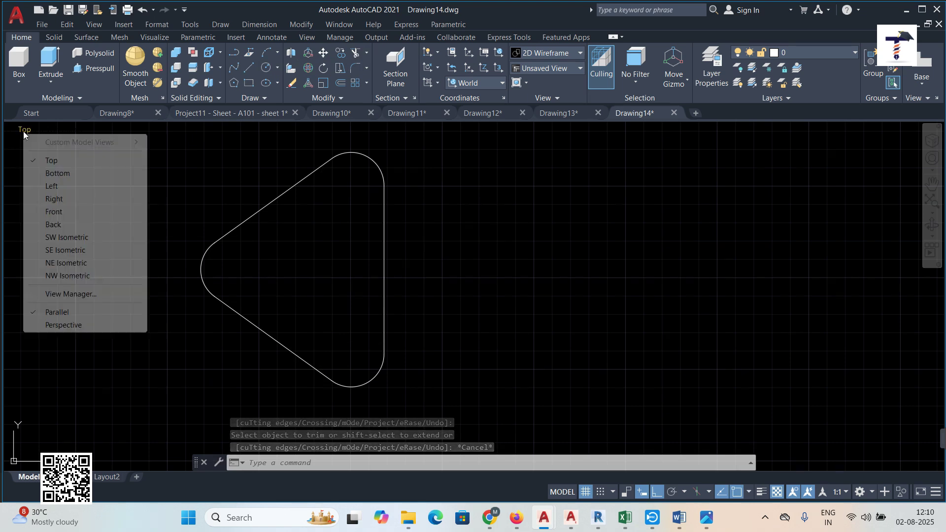
{"action": "left_click", "coordinate": [64, 239]}
{"action": "scroll", "coordinate": [538, 249], "scroll_direction": "down", "scroll_amount": 2}
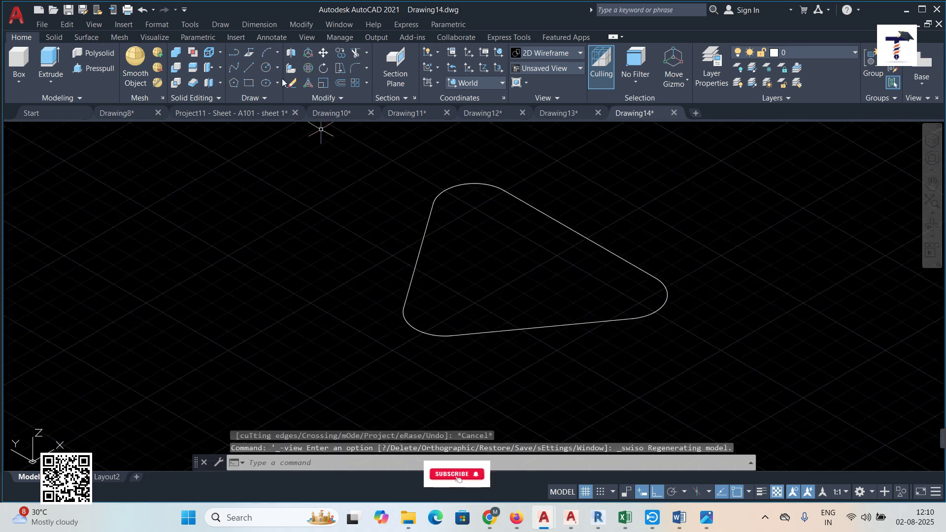
Step: Convert the complete closed rounded-triangle outline into a region
{"action": "left_click", "coordinate": [220, 24]}
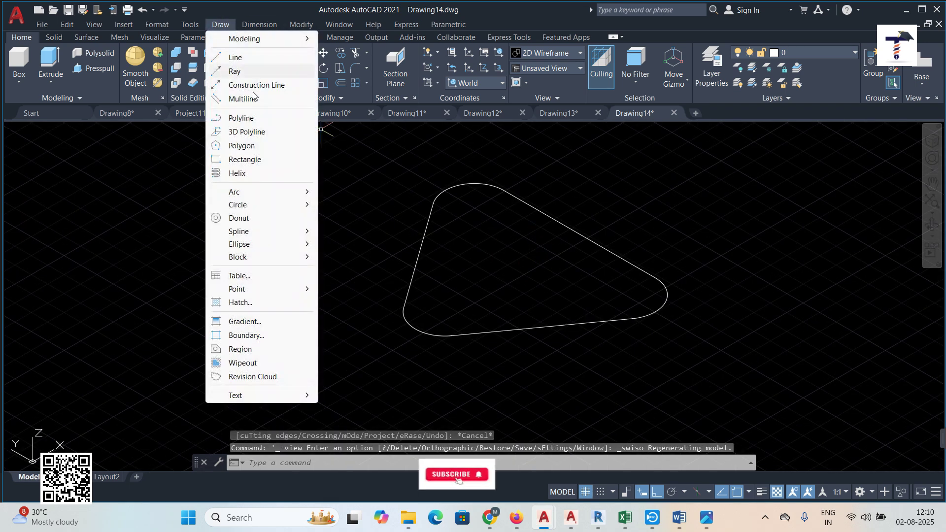
{"action": "left_click", "coordinate": [253, 349]}
{"action": "left_click", "coordinate": [799, 398]}
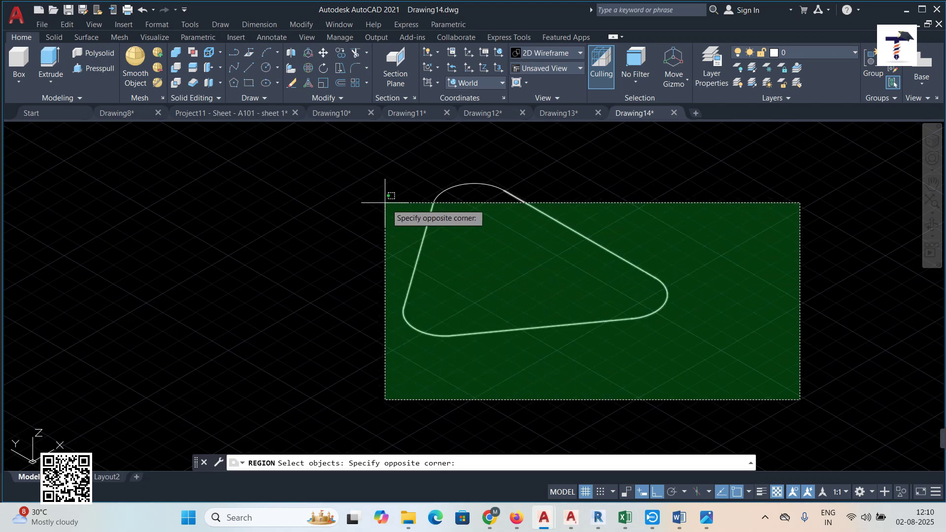
{"action": "left_click", "coordinate": [369, 173]}
{"action": "key", "text": "Return"}
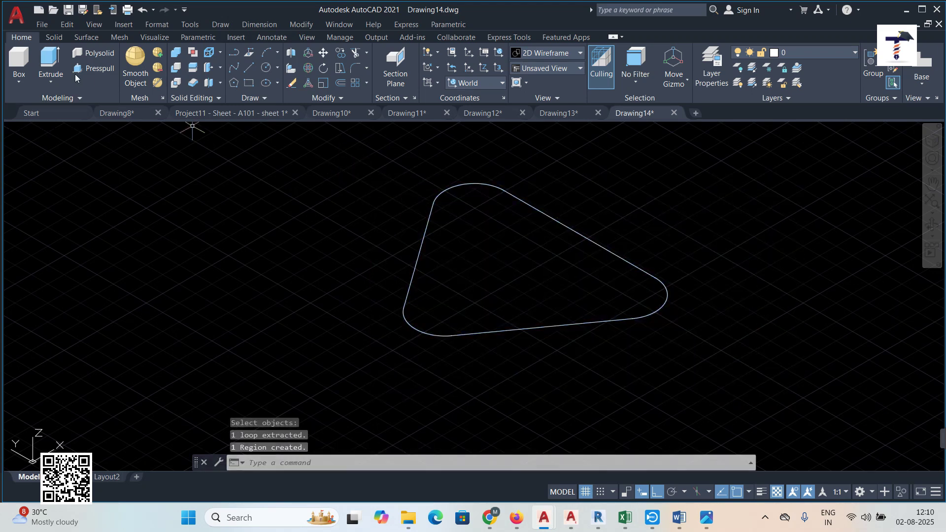
Step: Extrude the rounded-triangle region to a height of 12 as a solid
{"action": "left_click", "coordinate": [49, 61]}
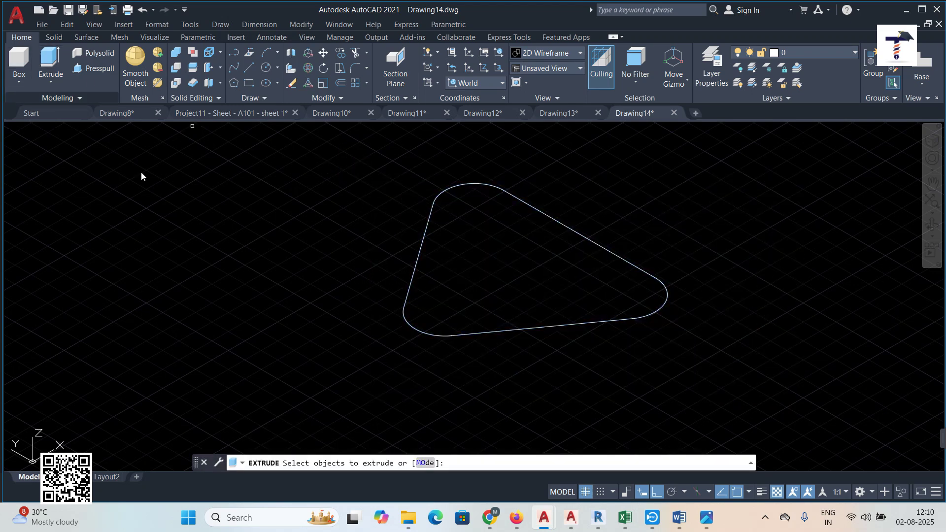
{"action": "left_click", "coordinate": [409, 293]}
{"action": "key", "text": "Return"}
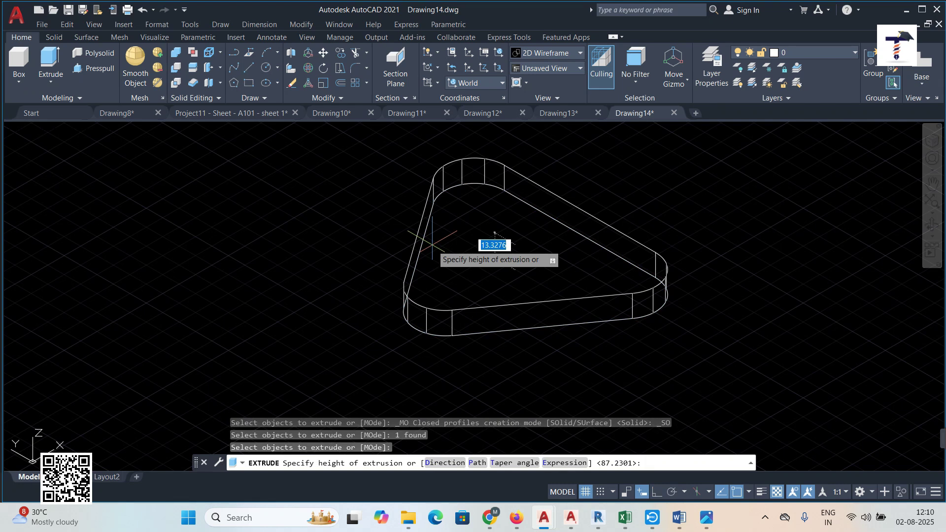
{"action": "type", "text": "12"}
{"action": "key", "text": "Return"}
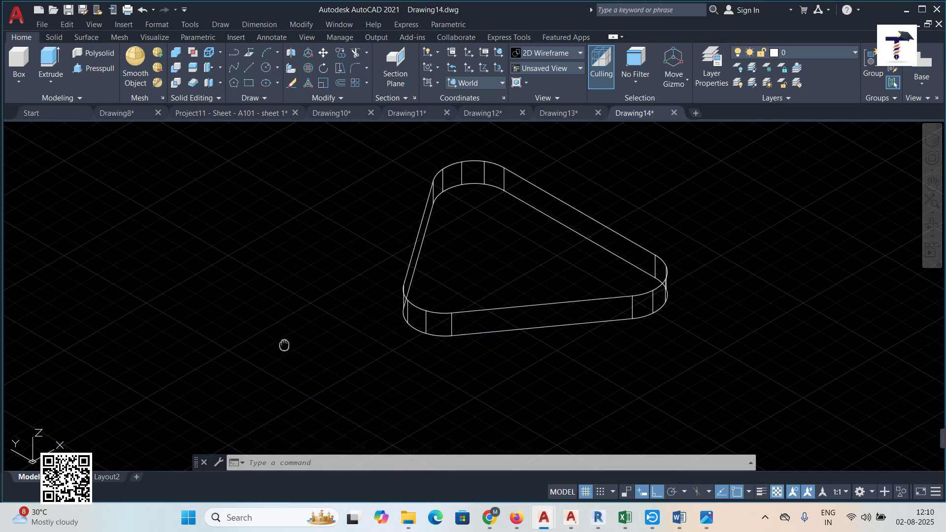
Step: Check the hole and rib dimensions in the reference image Picture 005.jpg in Photos, and return to Drawing14 in AutoCAD
{"action": "middle_click_drag", "start_coordinate": [284, 346], "coordinate": [414, 370]}
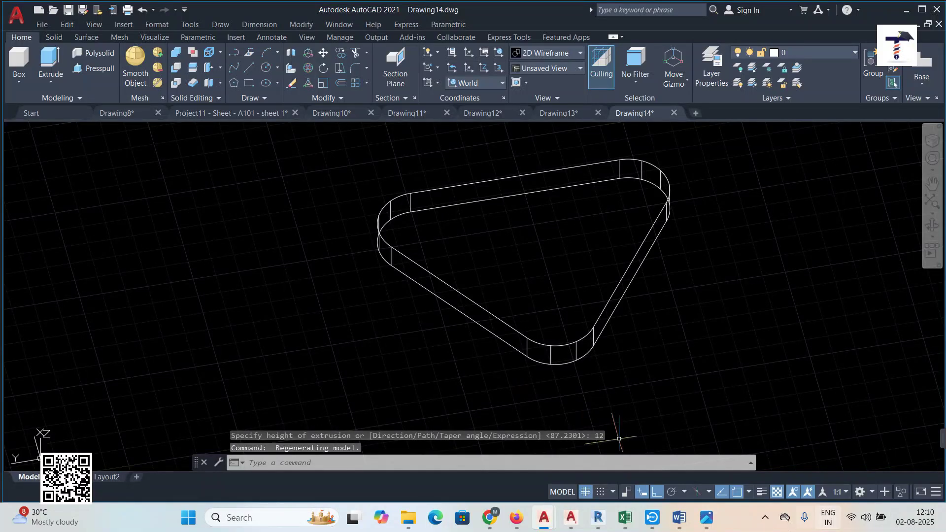
{"action": "left_click", "coordinate": [707, 518]}
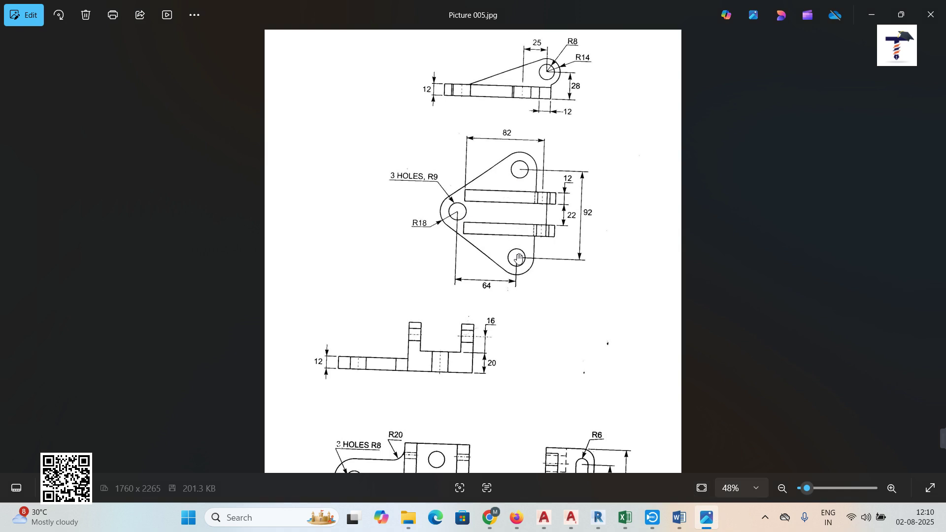
{"action": "mouse_move", "coordinate": [544, 518]}
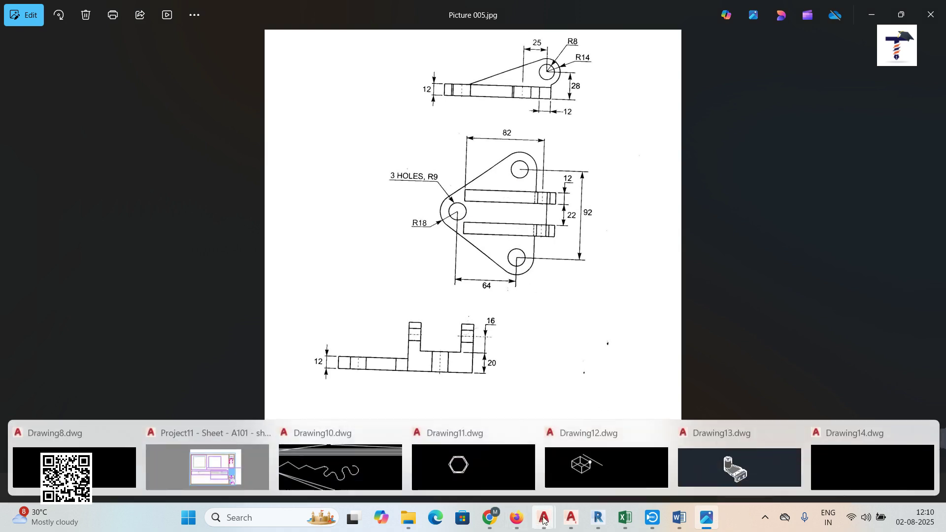
{"action": "left_click", "coordinate": [721, 424]}
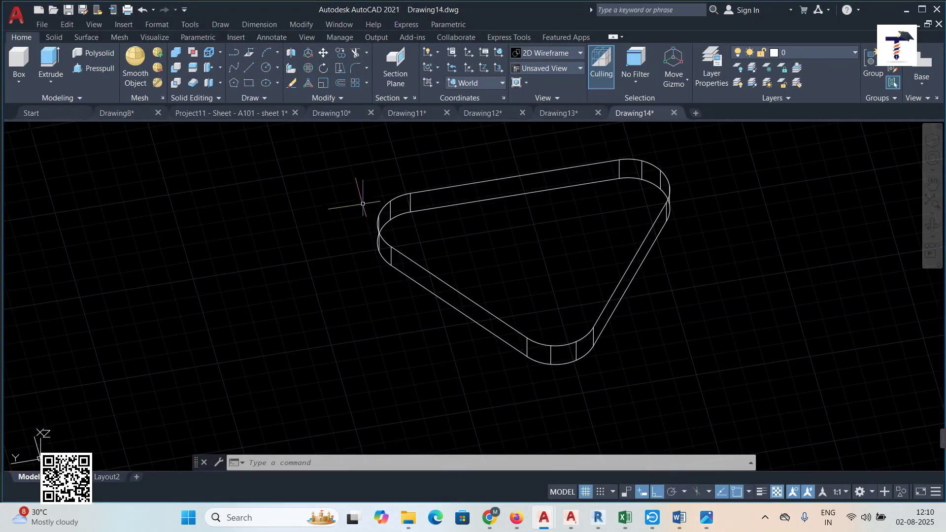
{"action": "middle_click_drag", "start_coordinate": [542, 199], "coordinate": [493, 253]}
{"action": "scroll", "coordinate": [472, 257], "scroll_direction": "up", "scroll_amount": 2}
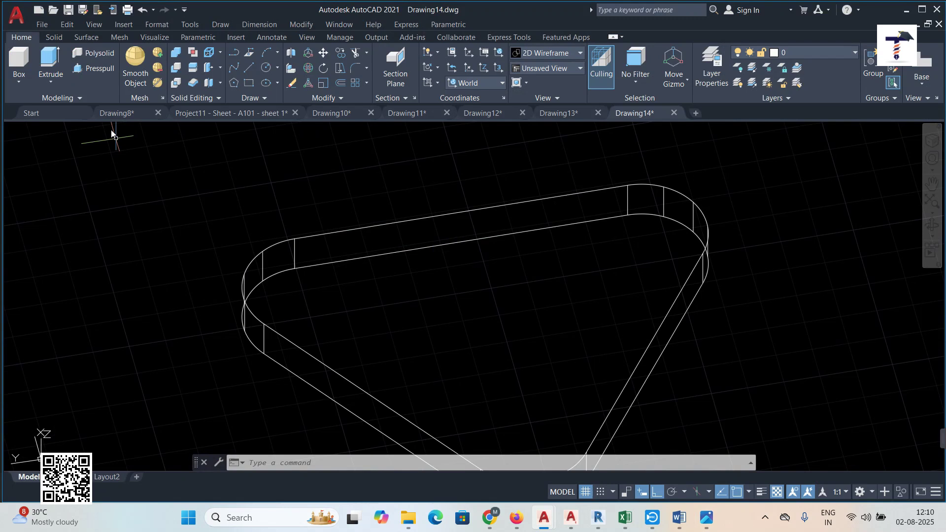
Step: Draw radius-9 circles centred on the two far rounded corners of the base plate's top face
{"action": "left_click", "coordinate": [267, 67]}
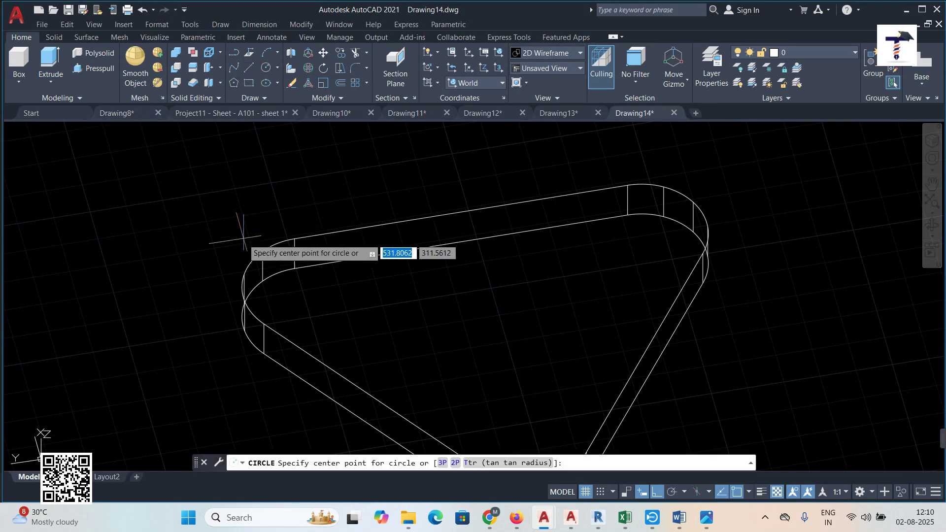
{"action": "left_click", "coordinate": [308, 287]}
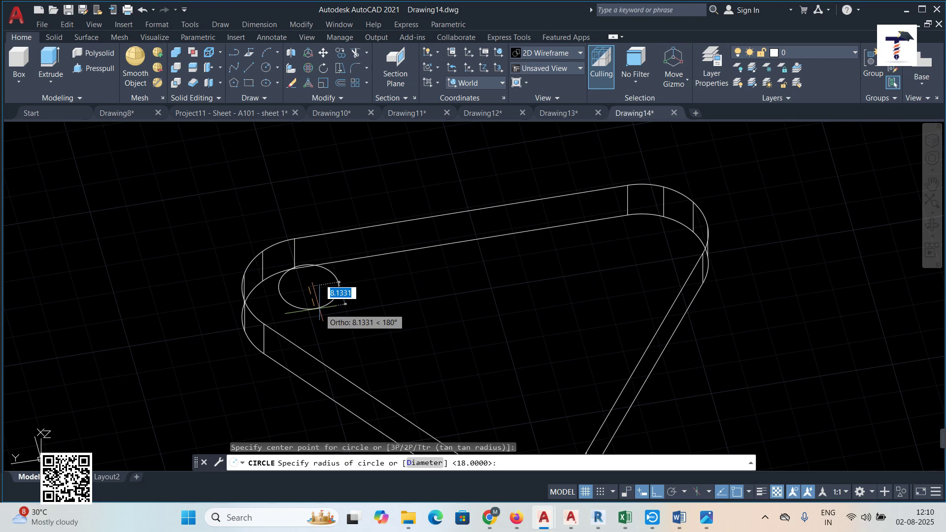
{"action": "type", "text": "9"}
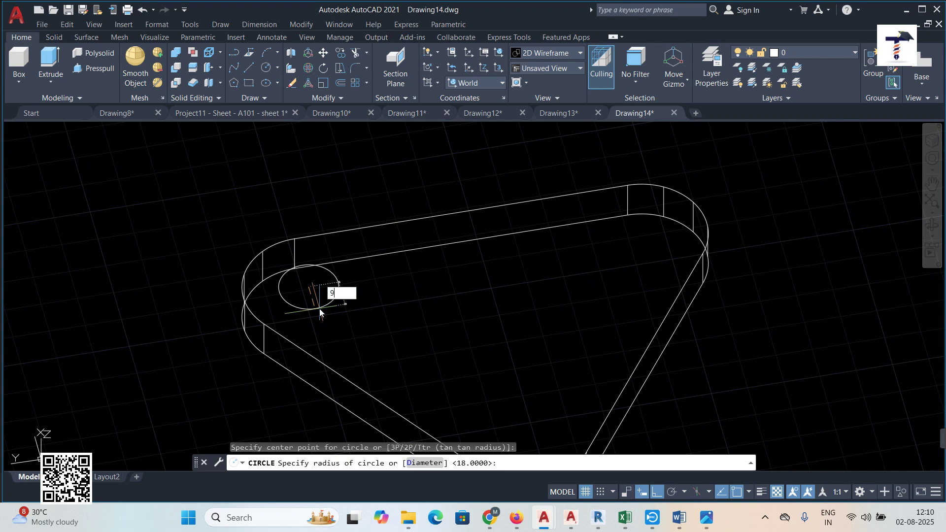
{"action": "key", "text": "Return"}
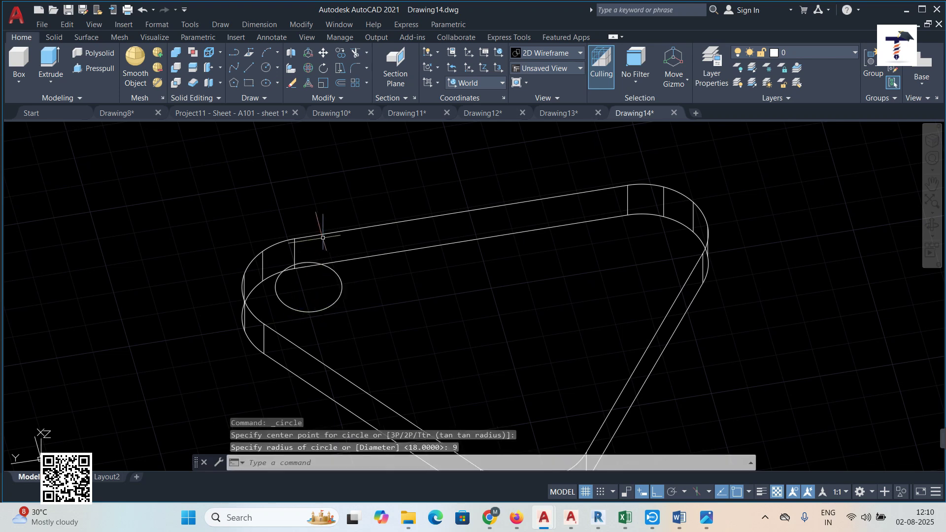
{"action": "key", "text": "Return"}
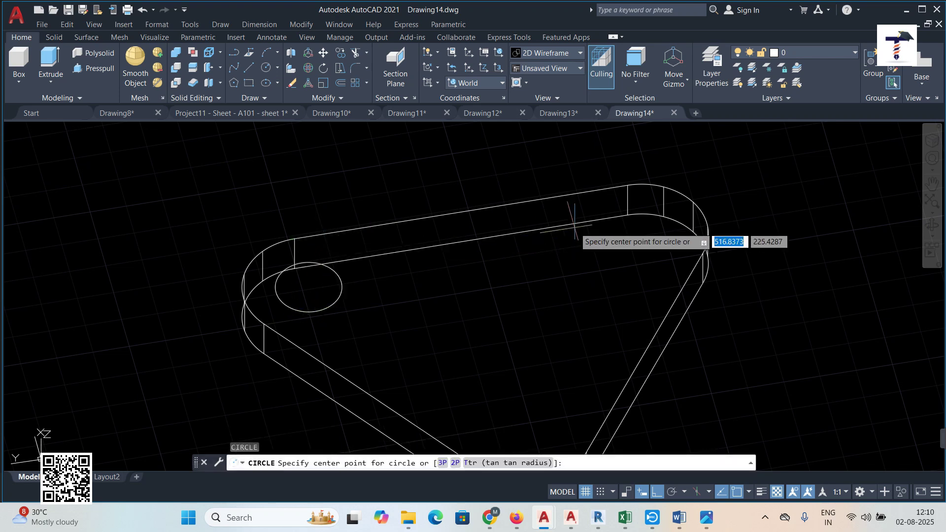
{"action": "left_click", "coordinate": [642, 233]}
{"action": "type", "text": "9"}
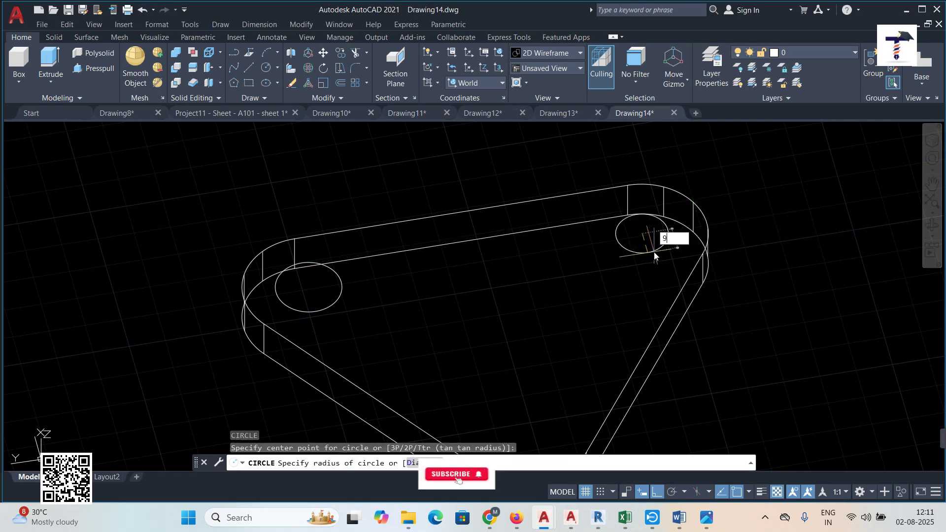
{"action": "key", "text": "Return"}
Step: Draw a third radius-9 circle centred on the plate's remaining front rounded corner
{"action": "scroll", "coordinate": [654, 252], "scroll_direction": "down", "scroll_amount": 5}
{"action": "scroll", "coordinate": [656, 332], "scroll_direction": "up", "scroll_amount": 3}
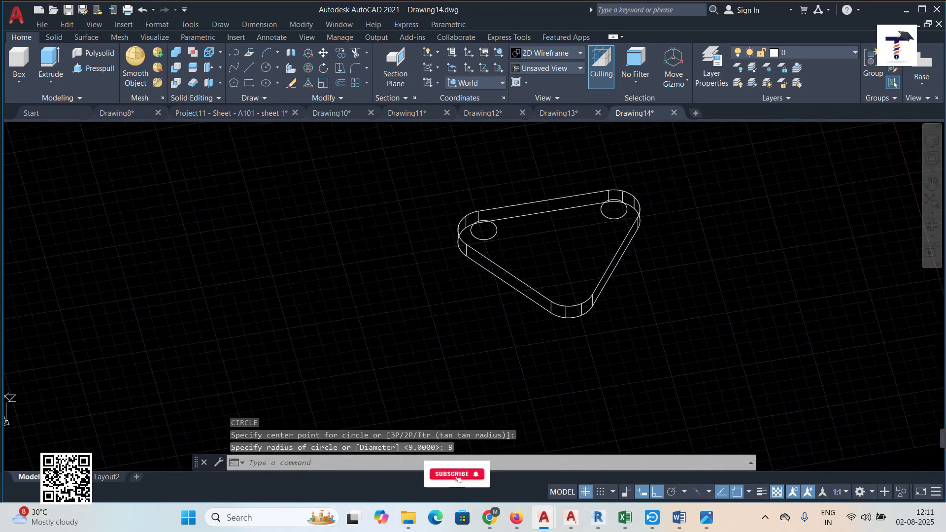
{"action": "key", "text": "Return"}
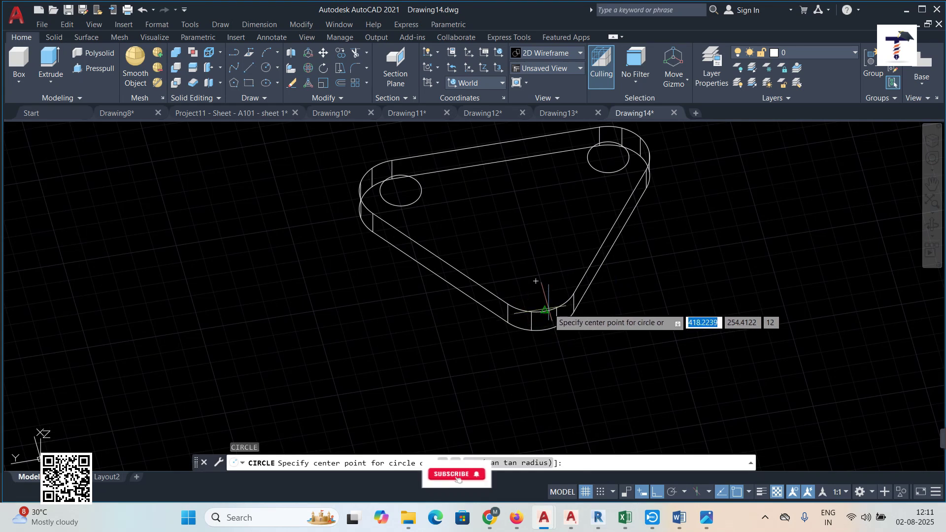
{"action": "left_click", "coordinate": [534, 267]}
{"action": "type", "text": "9"}
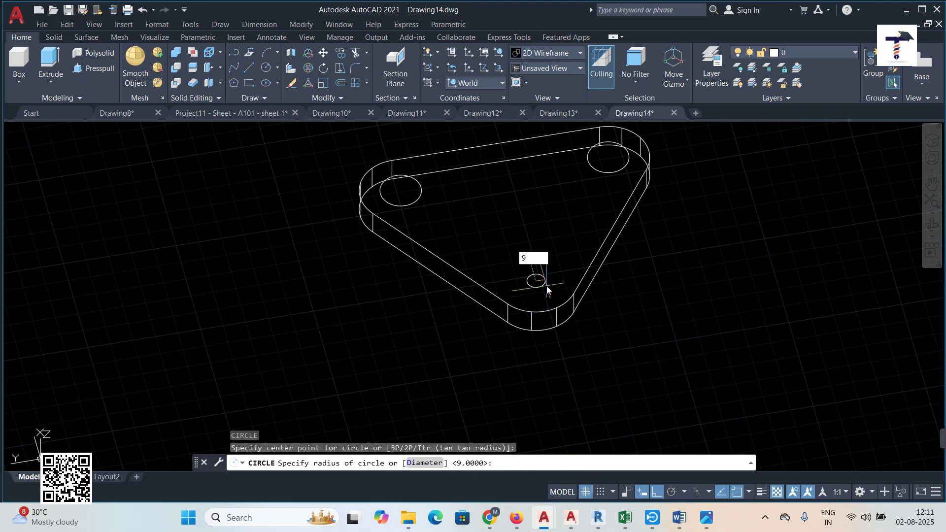
{"action": "key", "text": "Return"}
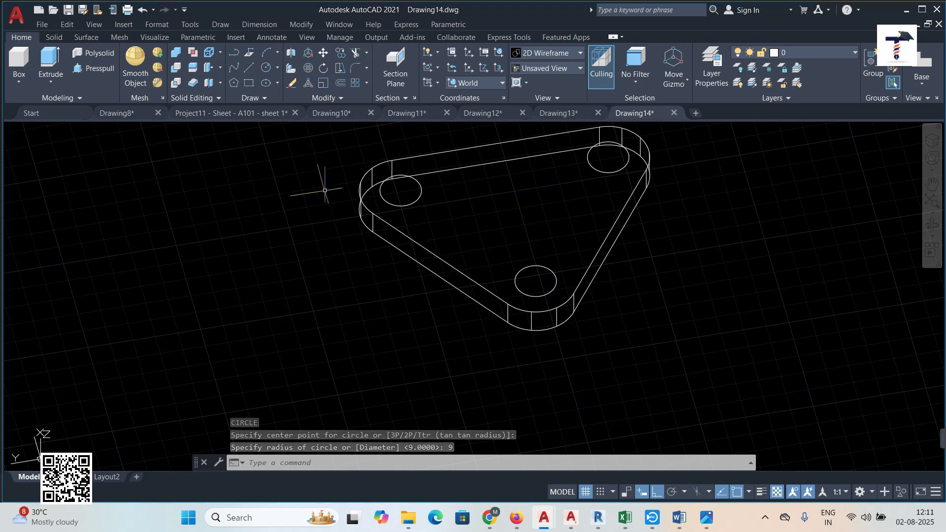
Step: Extrude the three radius-9 circles downward through the plate as solid cylinders about 95 long
{"action": "left_click", "coordinate": [51, 64]}
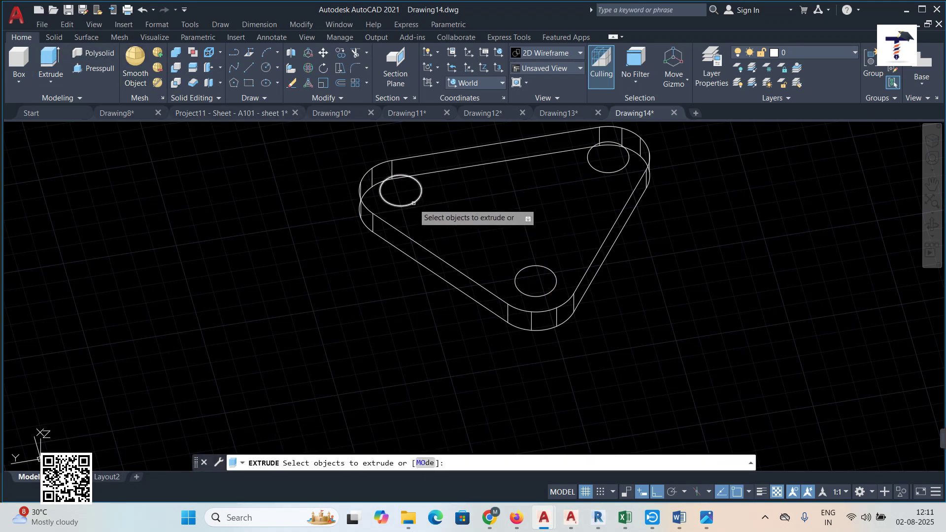
{"action": "left_click", "coordinate": [421, 205]}
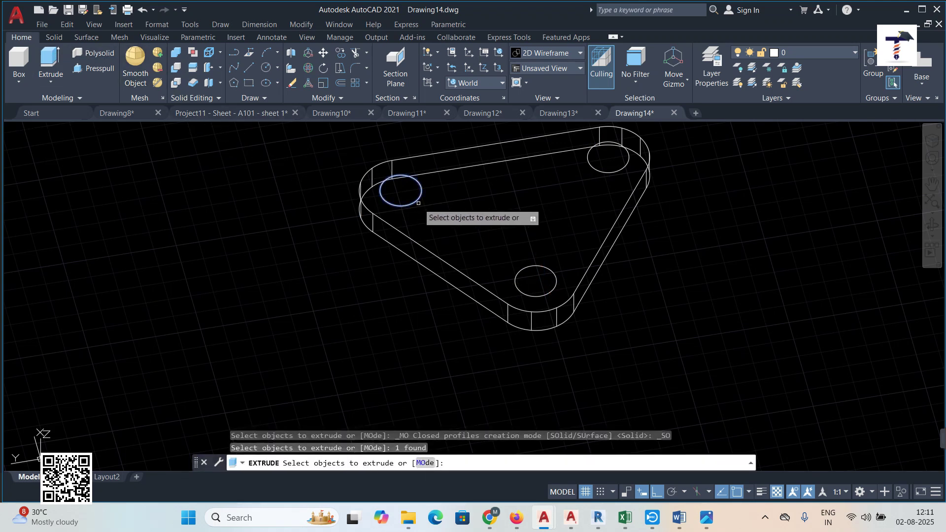
{"action": "left_click", "coordinate": [531, 266]}
{"action": "left_click", "coordinate": [588, 165]}
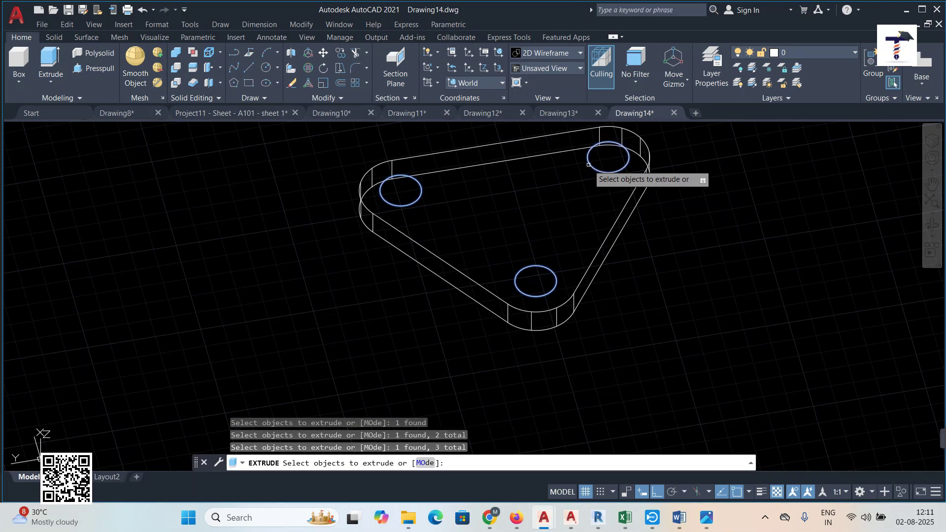
{"action": "key", "text": "Return"}
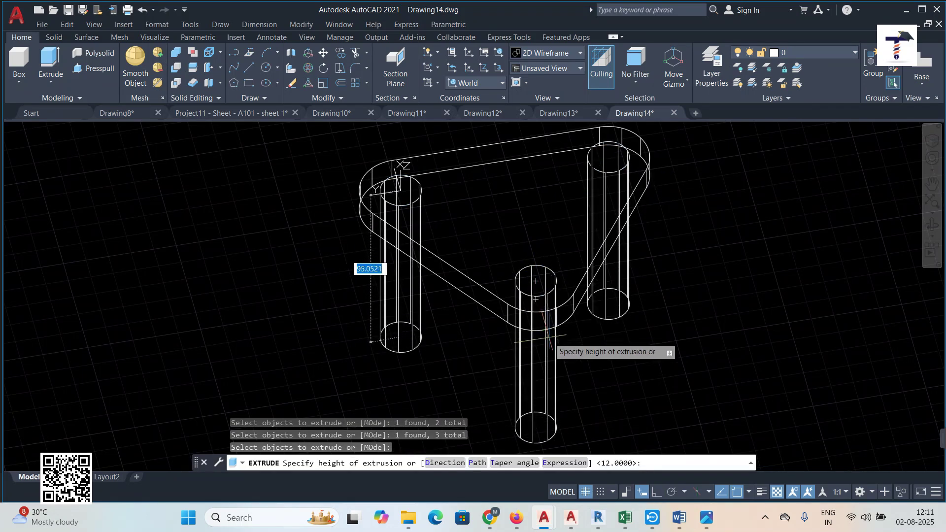
{"action": "left_click", "coordinate": [586, 334]}
{"action": "key", "text": "F8"}
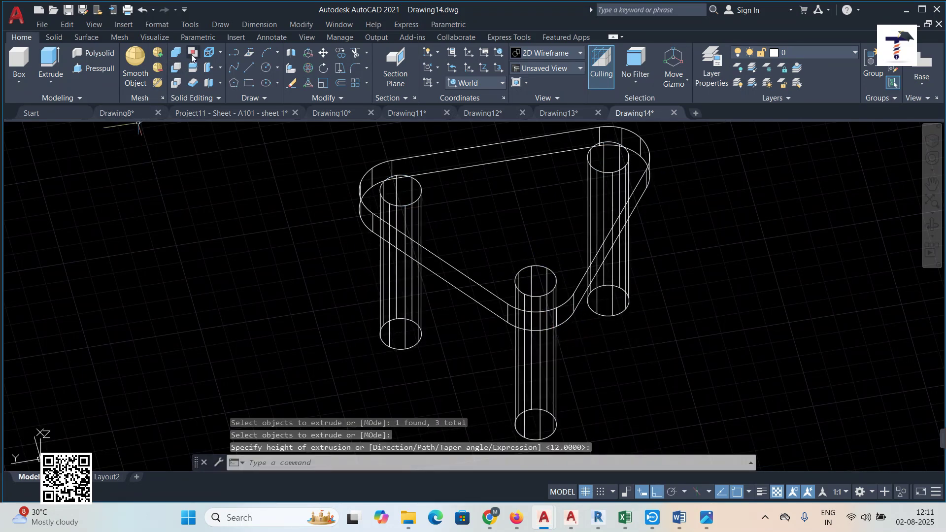
Step: Subtract the cylinder at the far left corner from the base plate to cut its hole
{"action": "left_click", "coordinate": [176, 72]}
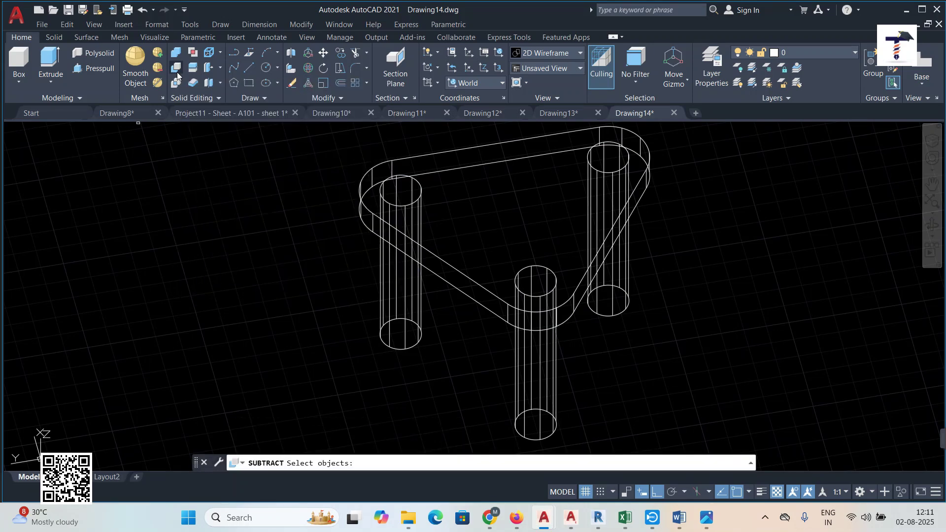
{"action": "left_click", "coordinate": [472, 278]}
{"action": "key", "text": "Return"}
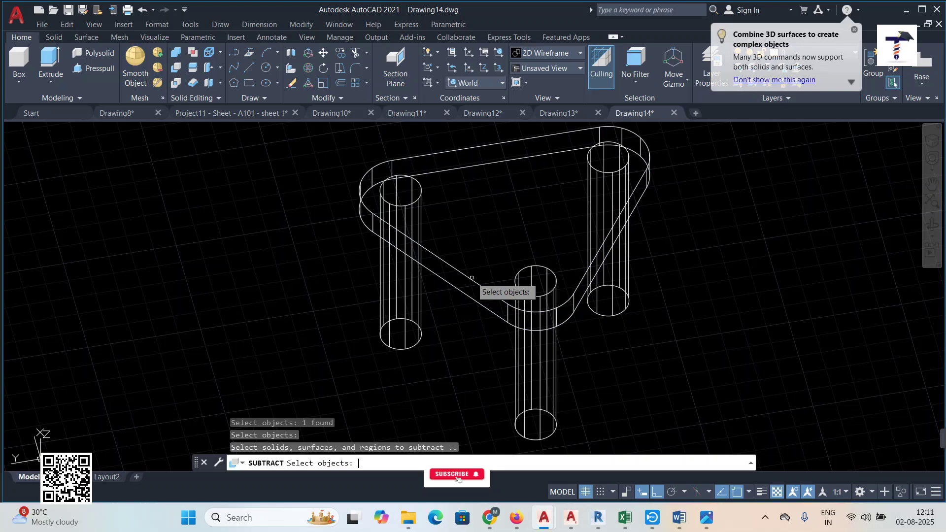
{"action": "left_click", "coordinate": [425, 320]}
{"action": "key", "text": "Return"}
{"action": "key", "text": "Return"}
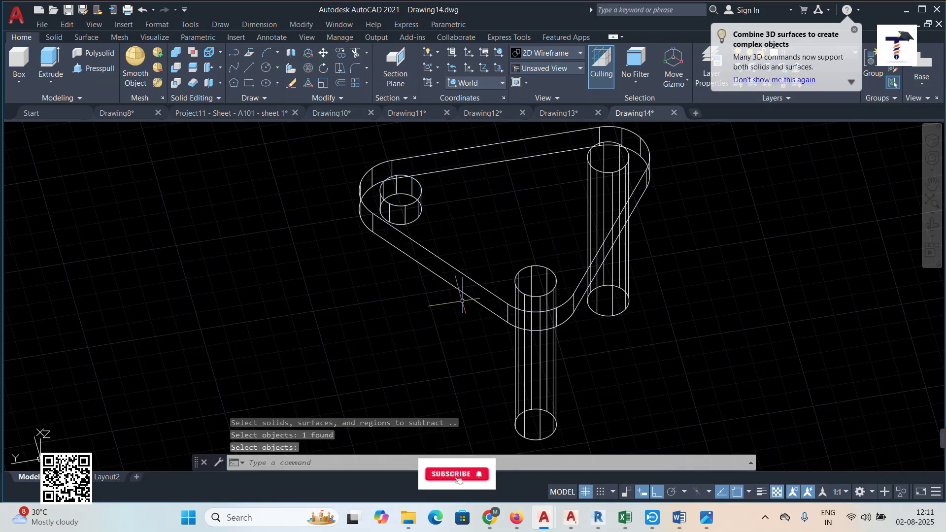
Step: Subtract the cylinders at the front and far right corners from the base plate to cut the other two holes
{"action": "key", "text": "Return"}
{"action": "left_click", "coordinate": [465, 296]}
{"action": "key", "text": "Return"}
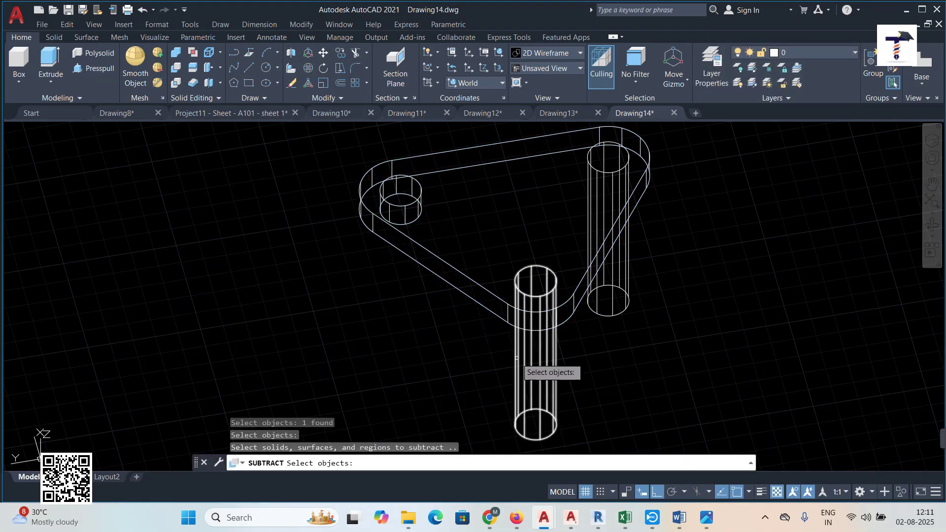
{"action": "left_click", "coordinate": [517, 359]}
{"action": "key", "text": "Return"}
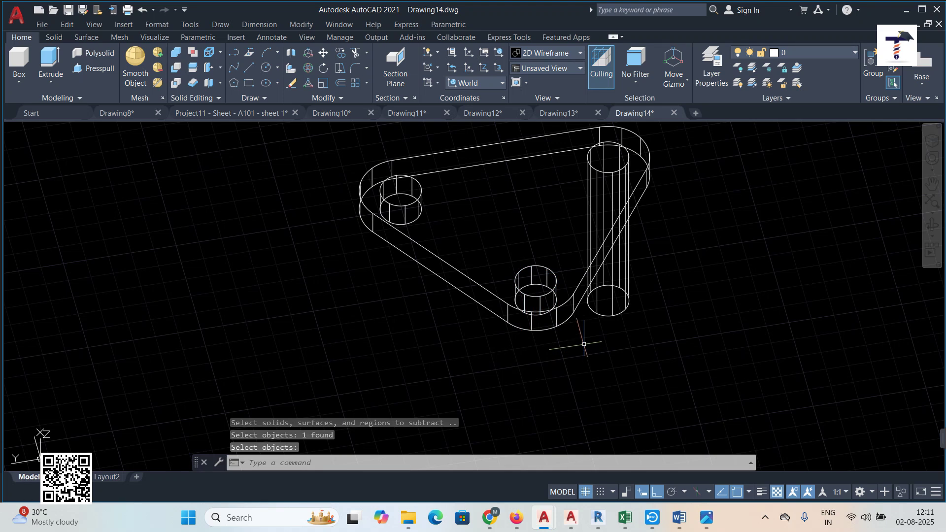
{"action": "key", "text": "Return"}
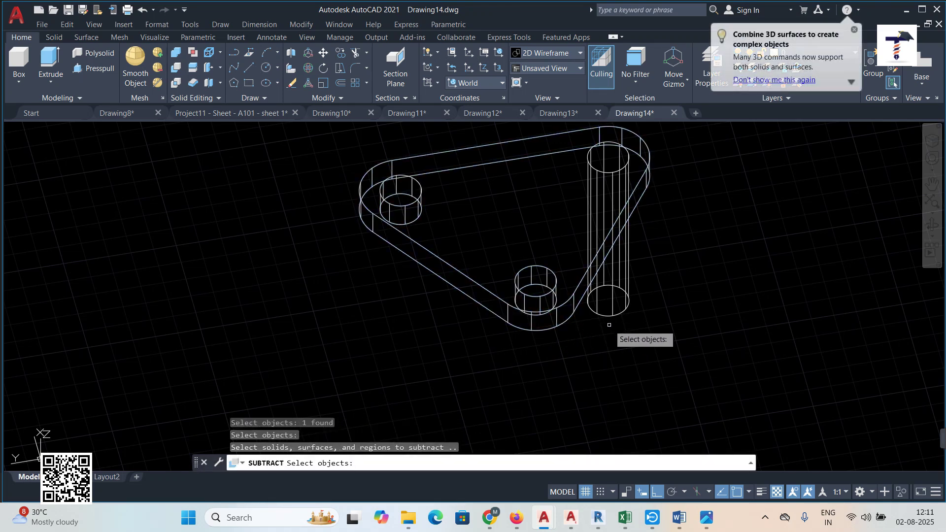
{"action": "left_click", "coordinate": [611, 311]}
{"action": "key", "text": "Return"}
Step: Preview the drilled plate in the Shades of Gray visual style, orbit it slightly, and restore 2D Wireframe
{"action": "scroll", "coordinate": [655, 306], "scroll_direction": "down", "scroll_amount": 2}
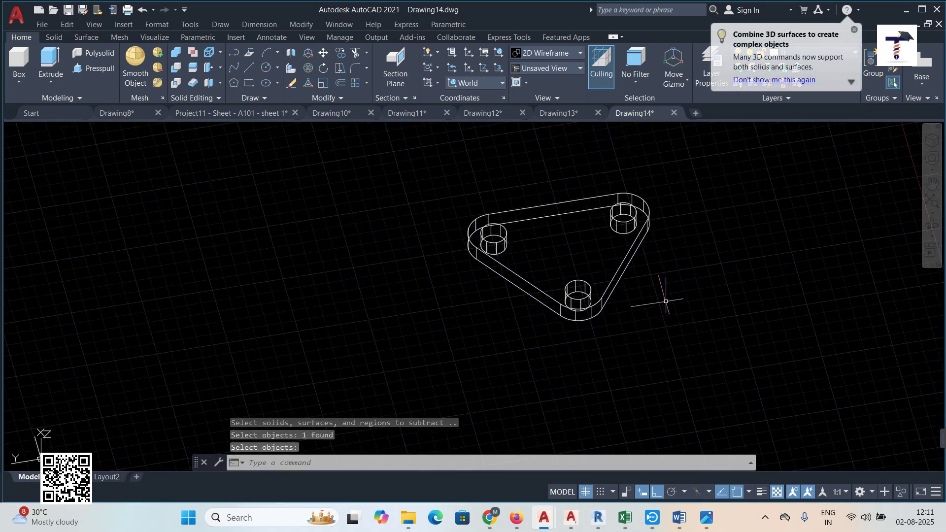
{"action": "middle_click_drag", "start_coordinate": [666, 301], "coordinate": [488, 323]}
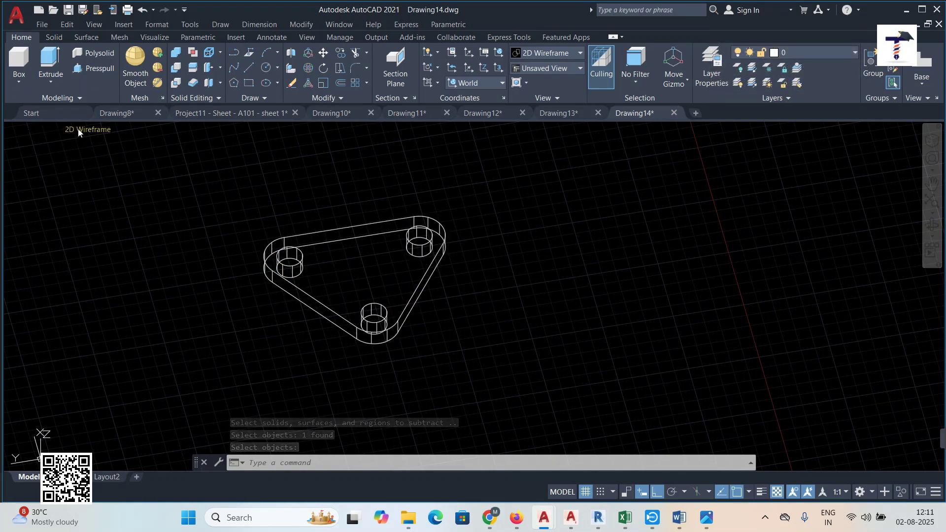
{"action": "left_click", "coordinate": [83, 129]}
{"action": "left_click", "coordinate": [124, 237]}
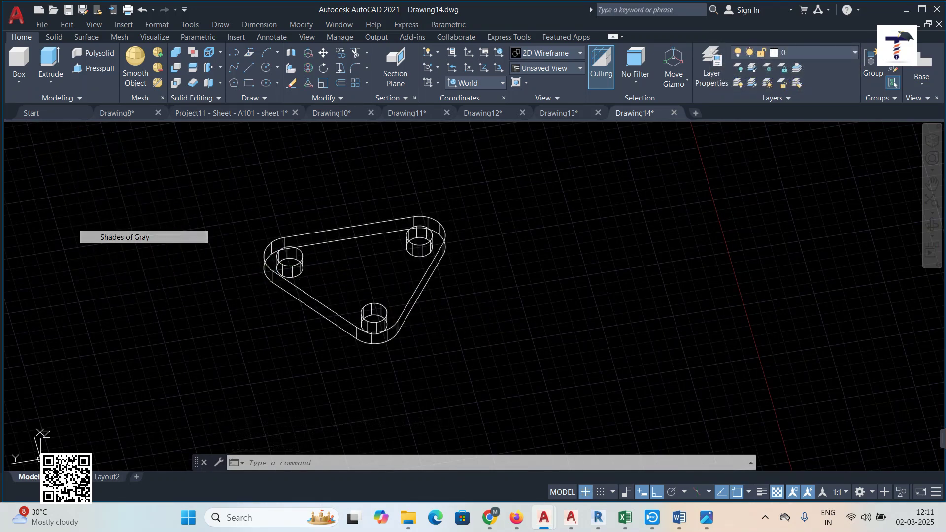
{"action": "mouse_move", "coordinate": [382, 324]}
{"action": "middle_mouse_down", "text": "shift"}
{"action": "mouse_move", "coordinate": [384, 224]}
{"action": "mouse_move", "coordinate": [382, 313]}
{"action": "middle_mouse_up", "text": "shift"}
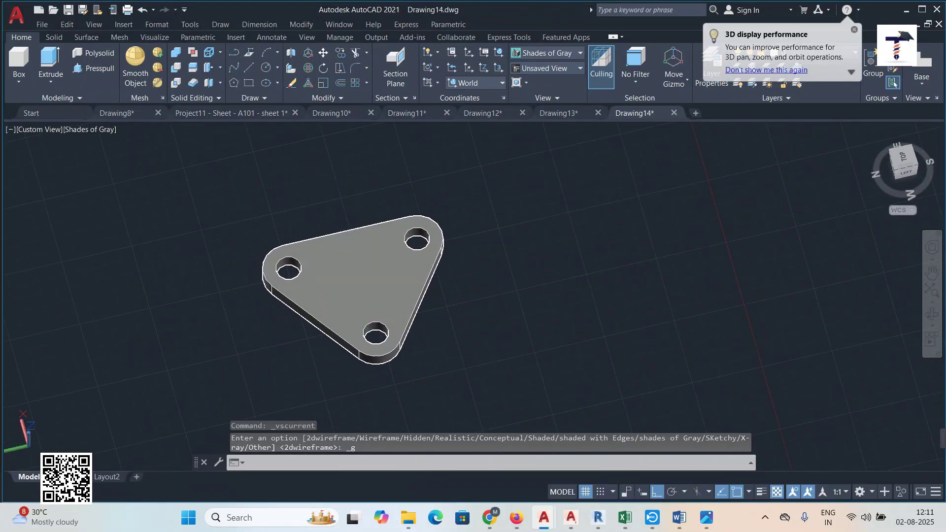
{"action": "left_click", "coordinate": [88, 130]}
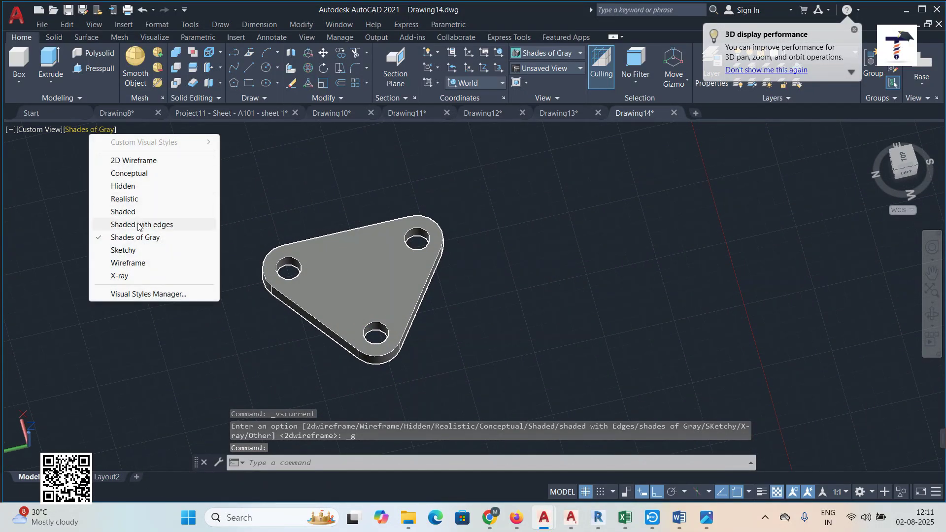
{"action": "left_click", "coordinate": [127, 161]}
Step: Check the rib profile dimensions in the reference image Picture 005.jpg in Photos, and return to Drawing14 in AutoCAD
{"action": "left_click", "coordinate": [40, 131]}
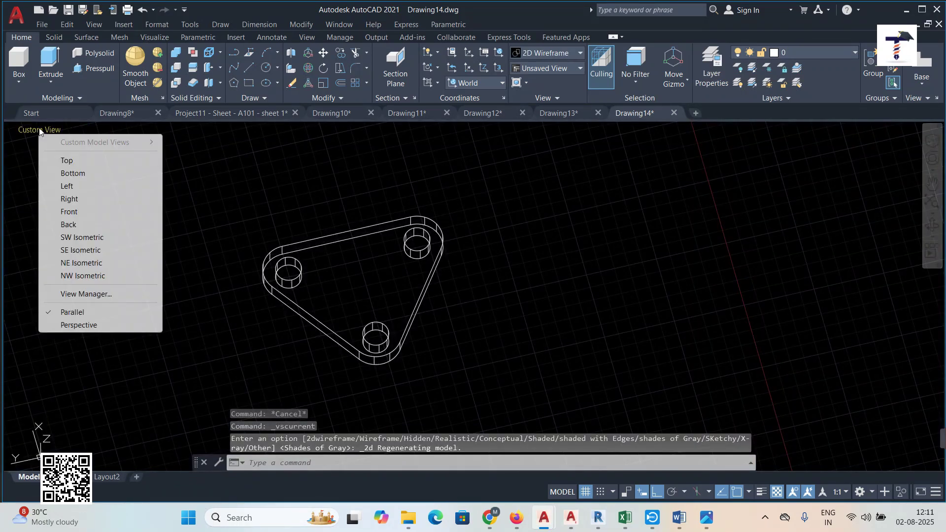
{"action": "left_click", "coordinate": [243, 181]}
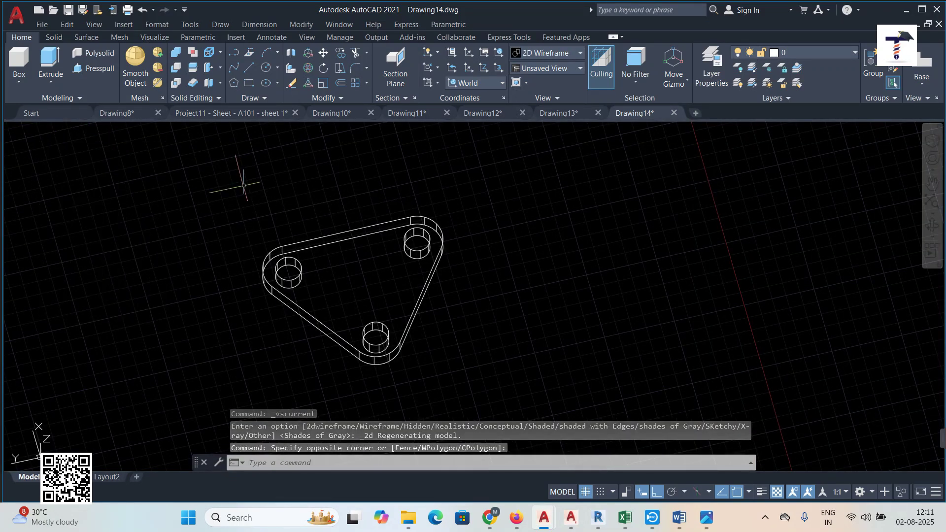
{"action": "left_click", "coordinate": [707, 526]}
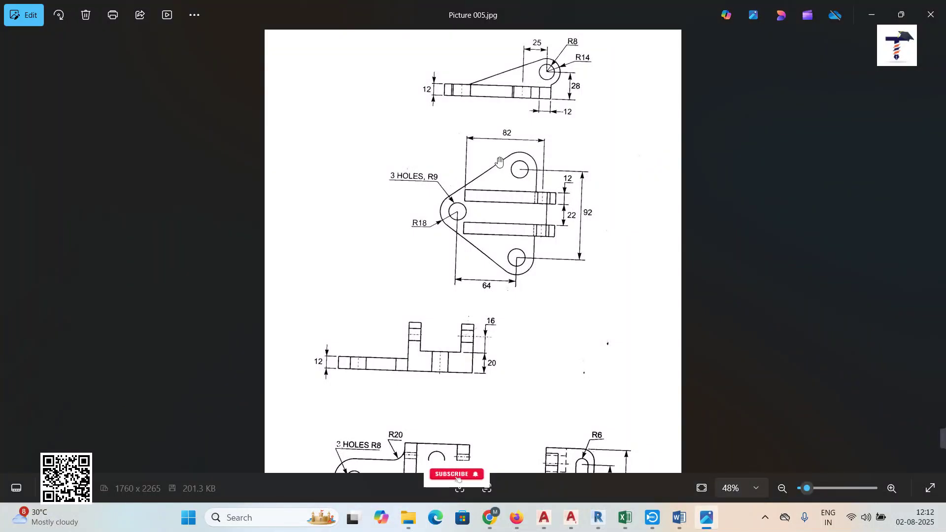
{"action": "scroll", "coordinate": [542, 163], "scroll_direction": "up", "scroll_amount": 5}
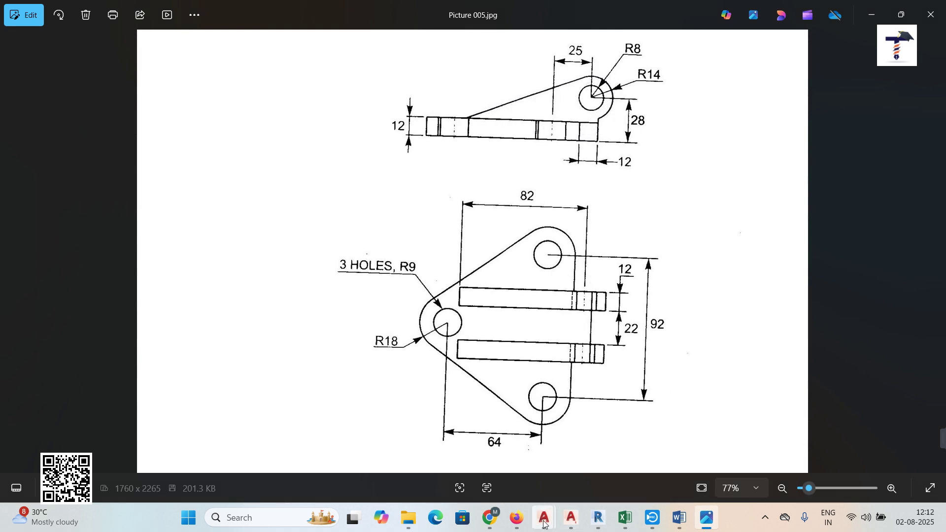
{"action": "mouse_move", "coordinate": [544, 522]}
{"action": "left_click", "coordinate": [872, 458]}
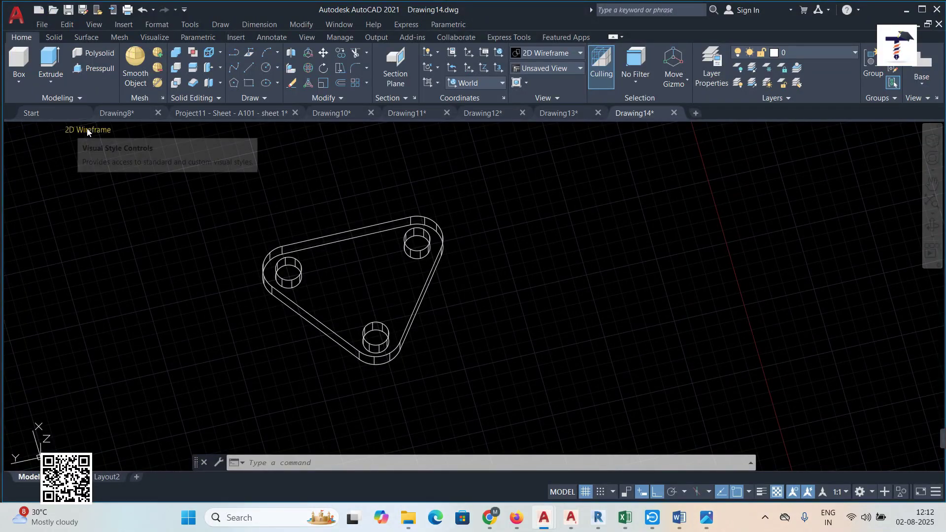
Step: Switch the model to the Front view
{"action": "left_click", "coordinate": [86, 129]}
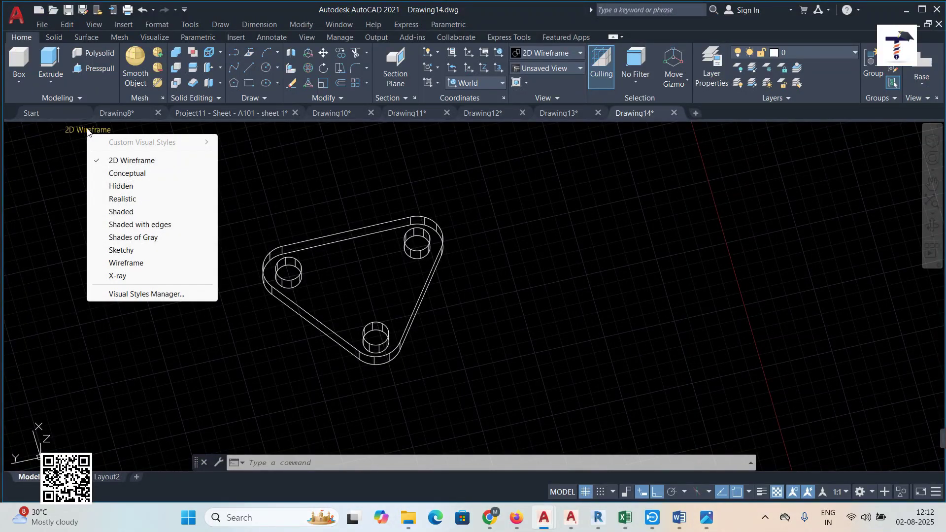
{"action": "left_click", "coordinate": [30, 129]}
{"action": "left_click", "coordinate": [54, 211]}
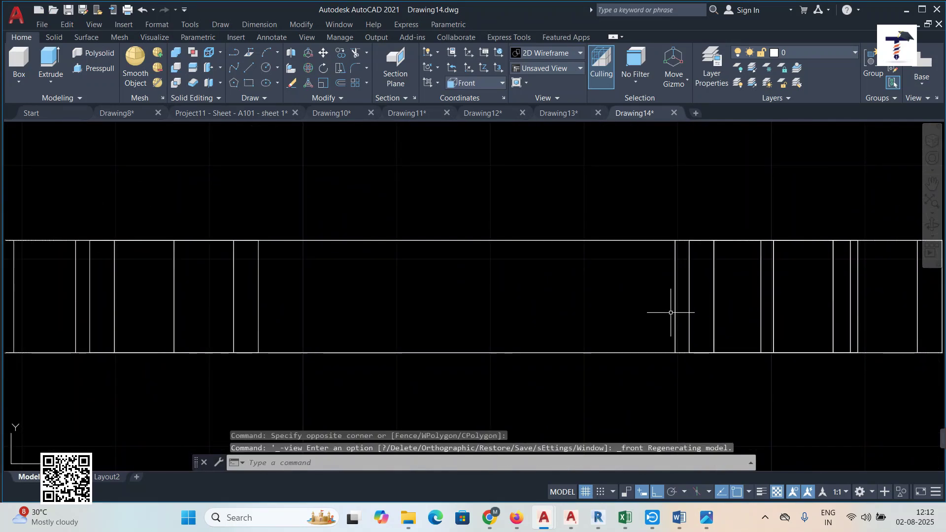
Step: Draw an 82 by 12 rectangle from individual lines in the empty area to the right of the plate
{"action": "scroll", "coordinate": [671, 313], "scroll_direction": "down", "scroll_amount": 5}
{"action": "middle_click_drag", "start_coordinate": [847, 329], "coordinate": [345, 313]}
{"action": "scroll", "coordinate": [402, 294], "scroll_direction": "up", "scroll_amount": 2}
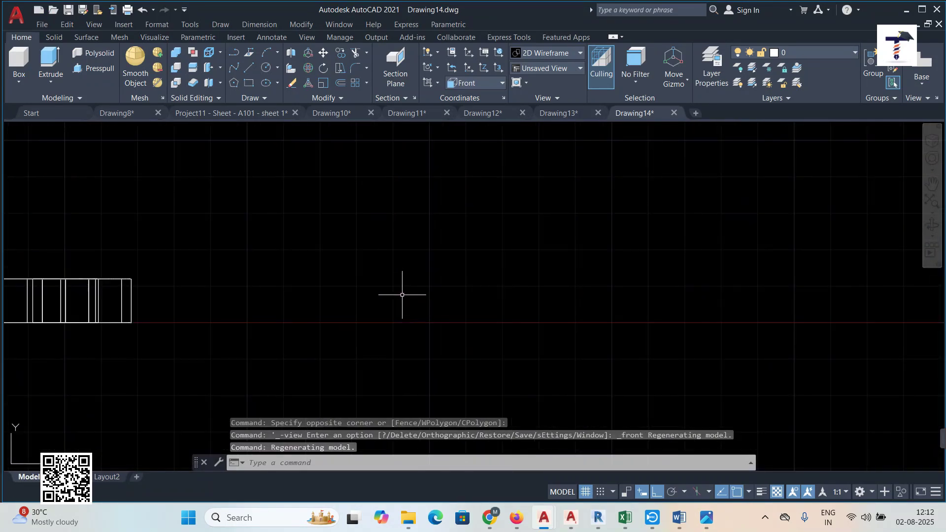
{"action": "left_click", "coordinate": [250, 67]}
{"action": "left_click", "coordinate": [327, 281]}
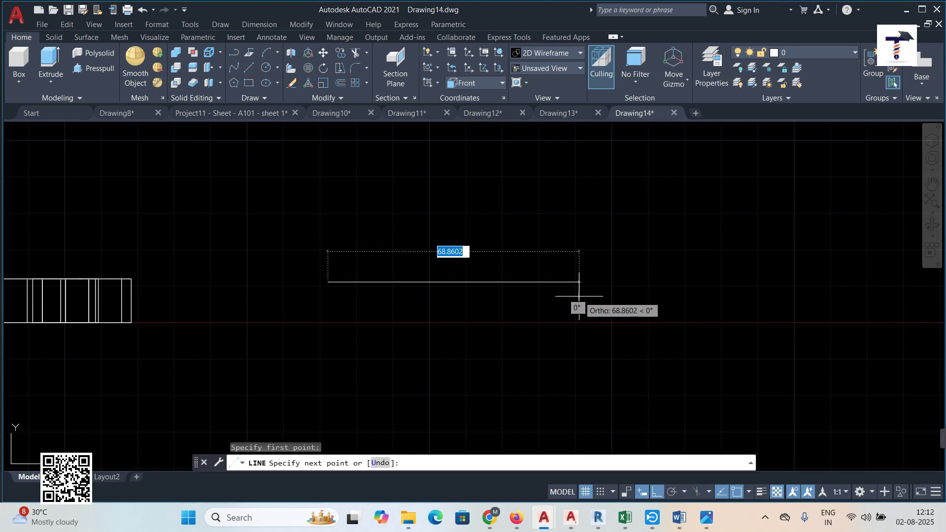
{"action": "type", "text": "8"}
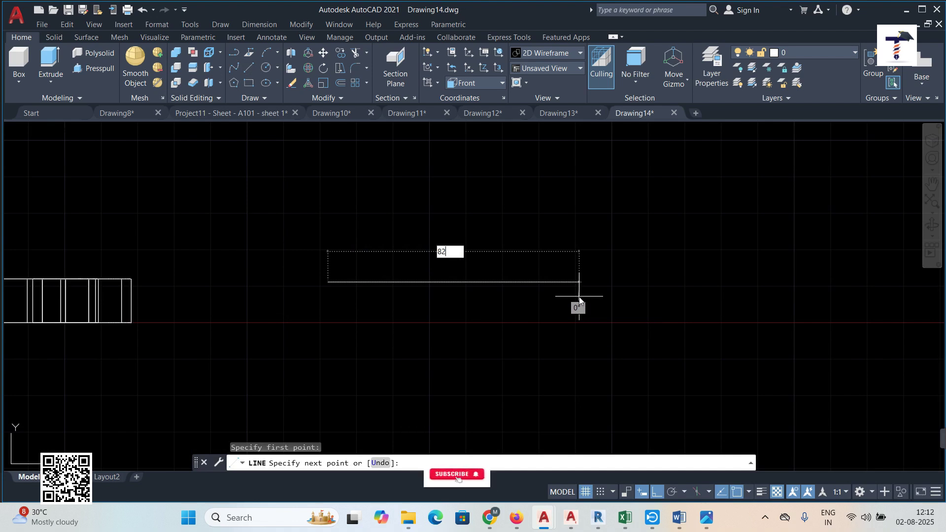
{"action": "type", "text": "2"}
{"action": "key", "text": "Return"}
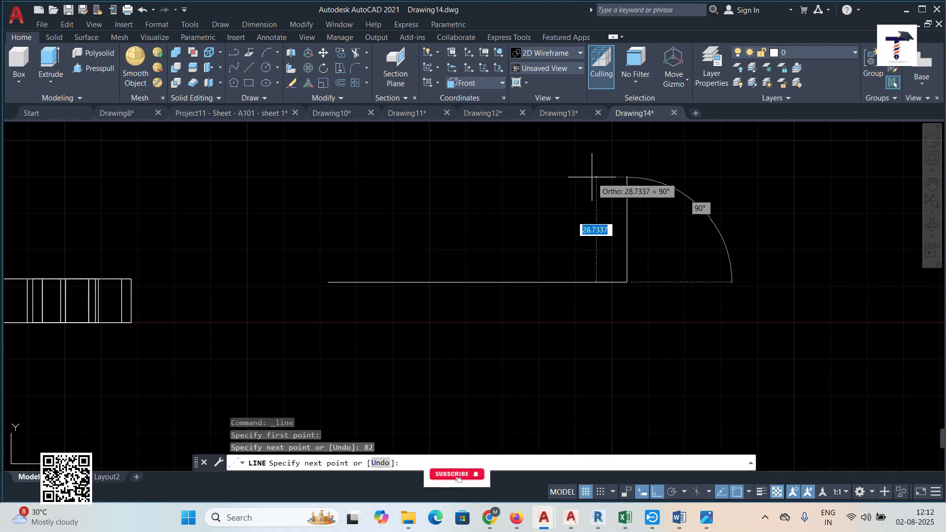
{"action": "type", "text": "12"}
{"action": "key", "text": "Return"}
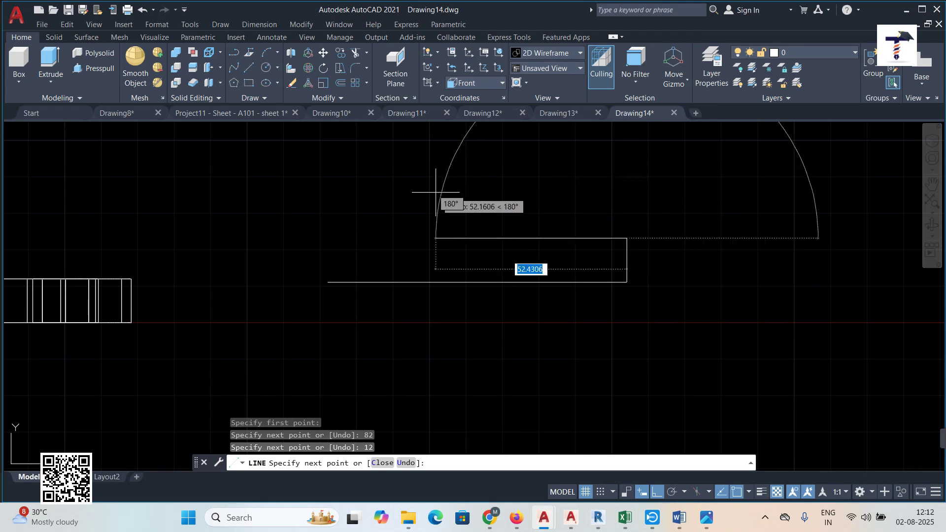
{"action": "type", "text": "82"}
{"action": "key", "text": "Return"}
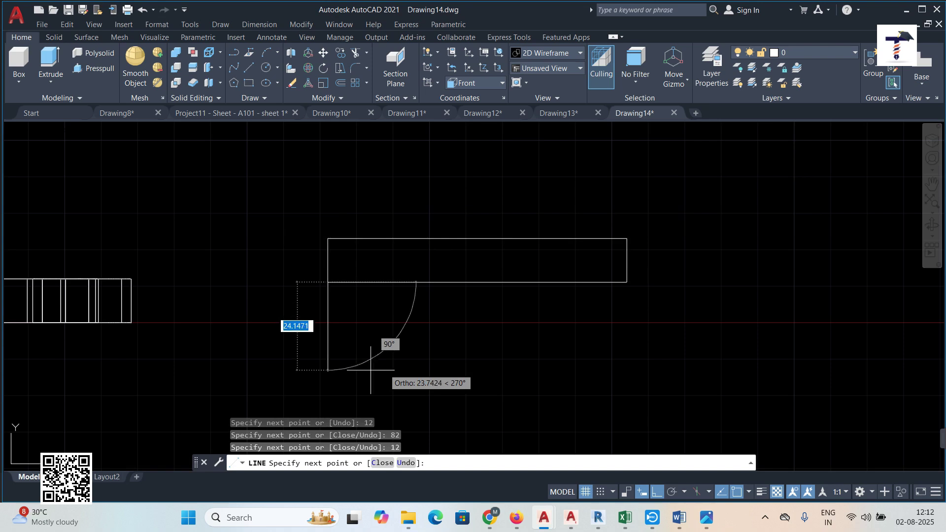
{"action": "type", "text": "12"}
{"action": "key", "text": "Return"}
{"action": "key", "text": "Return"}
{"action": "scroll", "coordinate": [690, 256], "scroll_direction": "up", "scroll_amount": 2}
{"action": "mouse_move", "coordinate": [688, 255]}
{"action": "middle_mouse_down"}
{"action": "mouse_move", "coordinate": [661, 276]}
{"action": "mouse_move", "coordinate": [655, 298]}
{"action": "middle_mouse_up"}
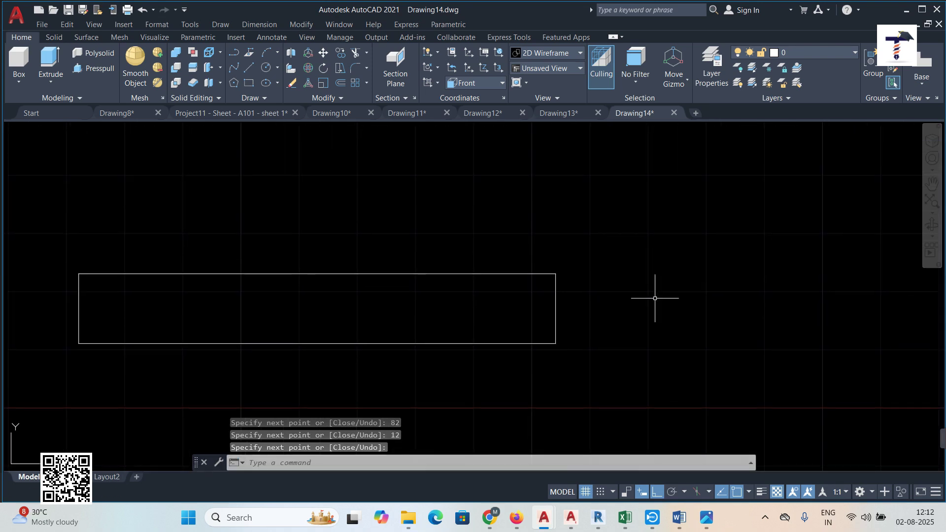
Step: After checking Picture 005.jpg in Photos, return to Drawing14 in AutoCAD and offset the rectangle's bottom edge 28 upward
{"action": "left_click", "coordinate": [706, 514]}
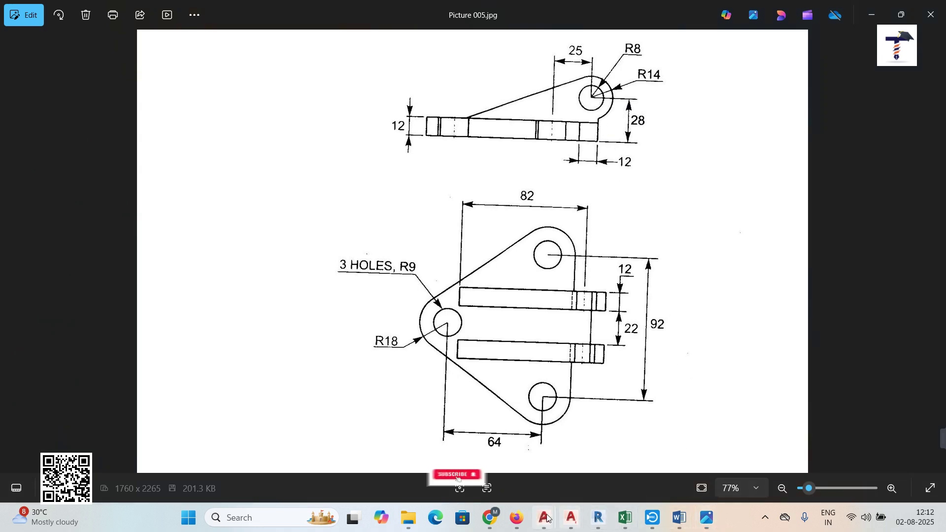
{"action": "mouse_move", "coordinate": [543, 517]}
{"action": "left_click", "coordinate": [859, 468]}
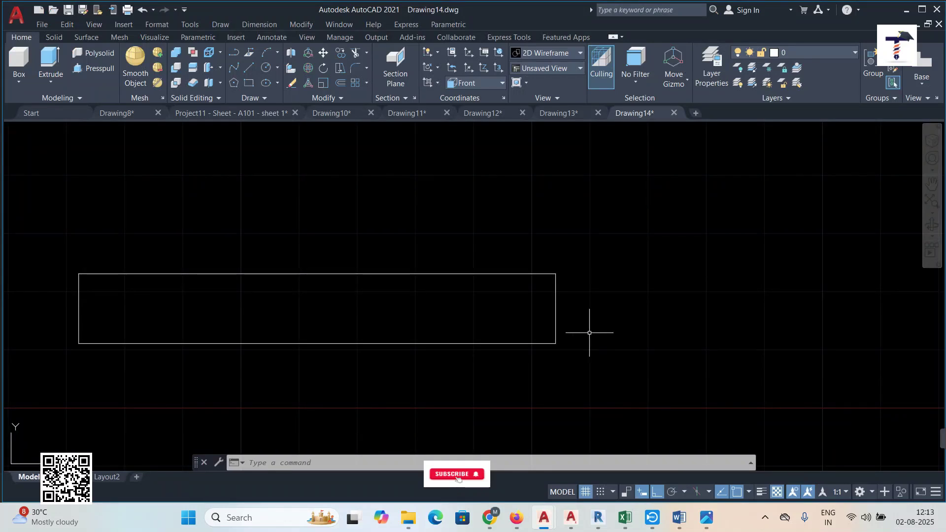
{"action": "type", "text": "o"}
{"action": "key", "text": "Return"}
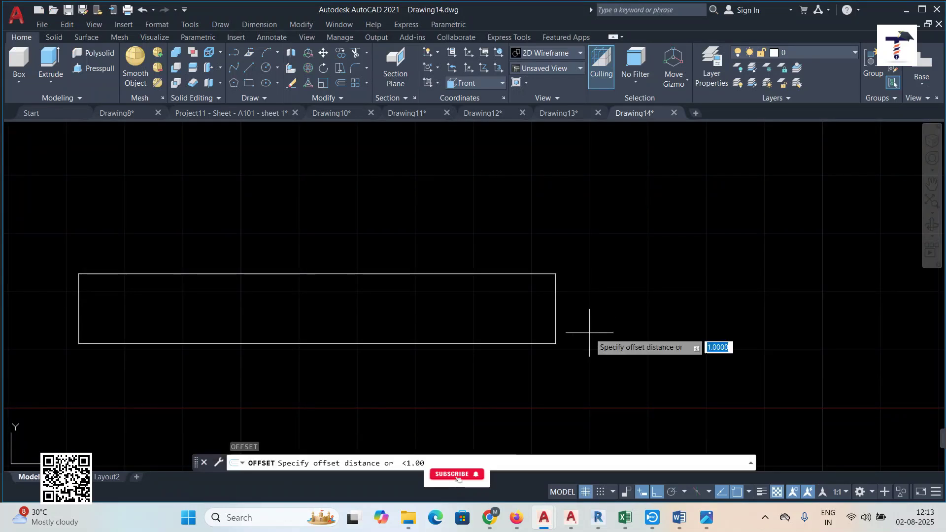
{"action": "type", "text": "28"}
{"action": "key", "text": "Return"}
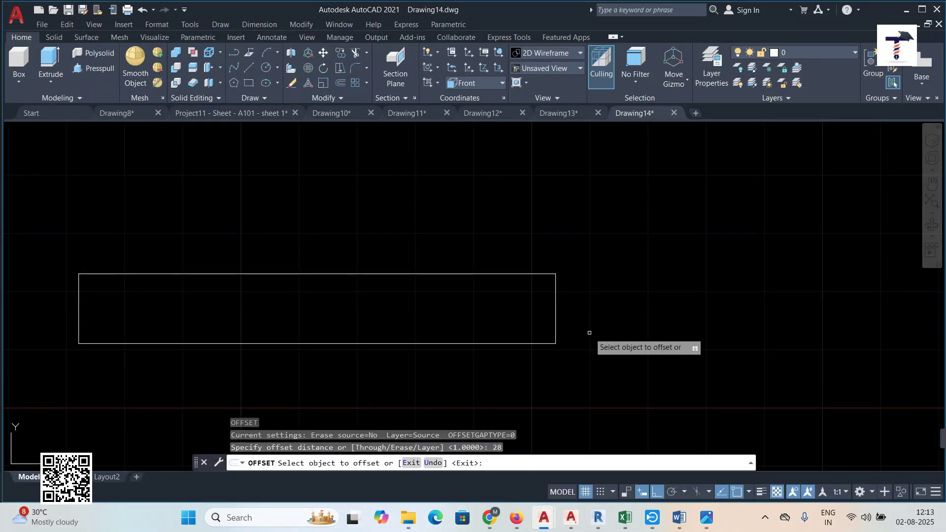
{"action": "left_click", "coordinate": [529, 343]}
{"action": "left_click", "coordinate": [552, 217]}
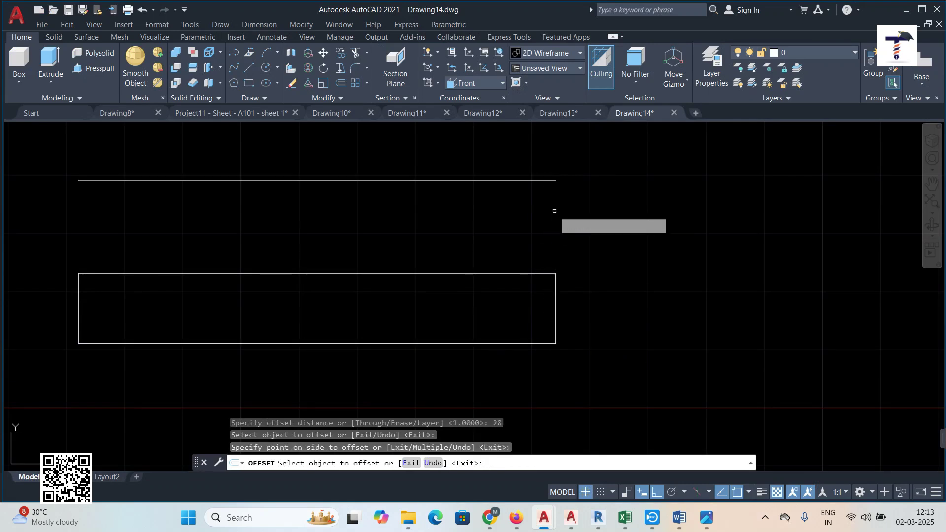
{"action": "key", "text": "Escape"}
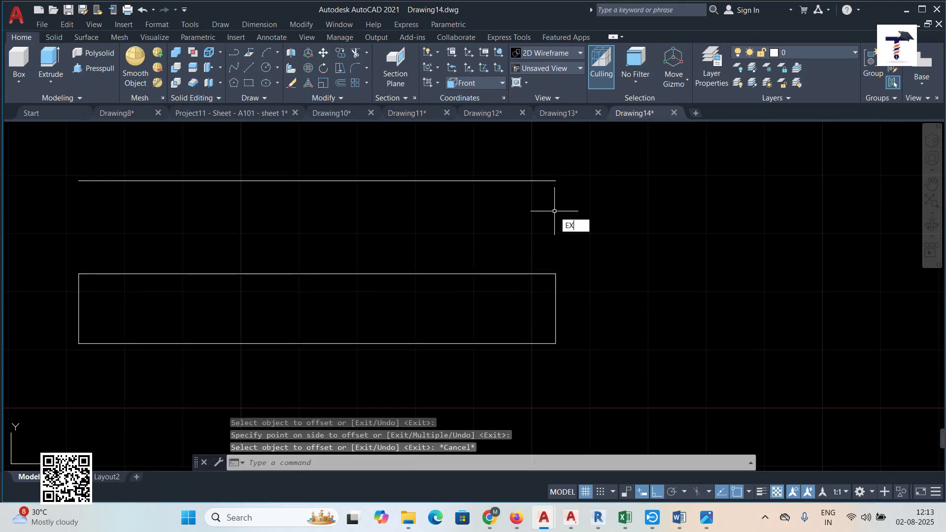
Step: Extend the rectangle's right edge up to the offset horizontal line
{"action": "type", "text": "EX"}
{"action": "key", "text": "Return"}
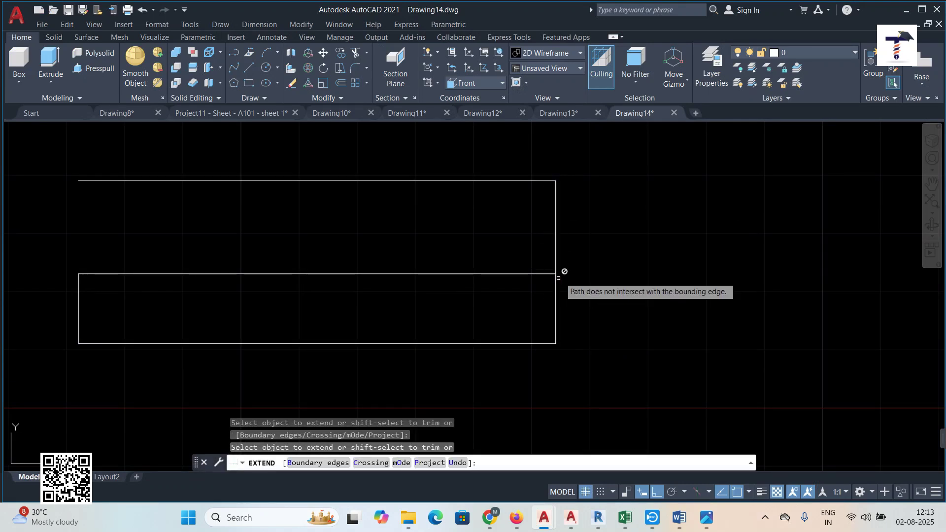
{"action": "key", "text": "Escape"}
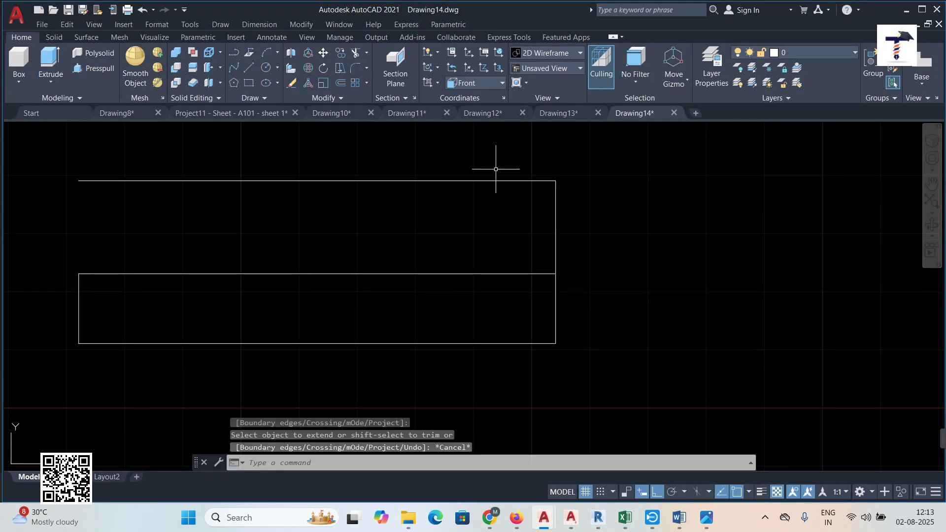
Step: Draw a radius-14 circle centred on the upper end of the extended right edge, and delete the offset horizontal line
{"action": "left_click", "coordinate": [267, 68]}
{"action": "left_click", "coordinate": [556, 181]}
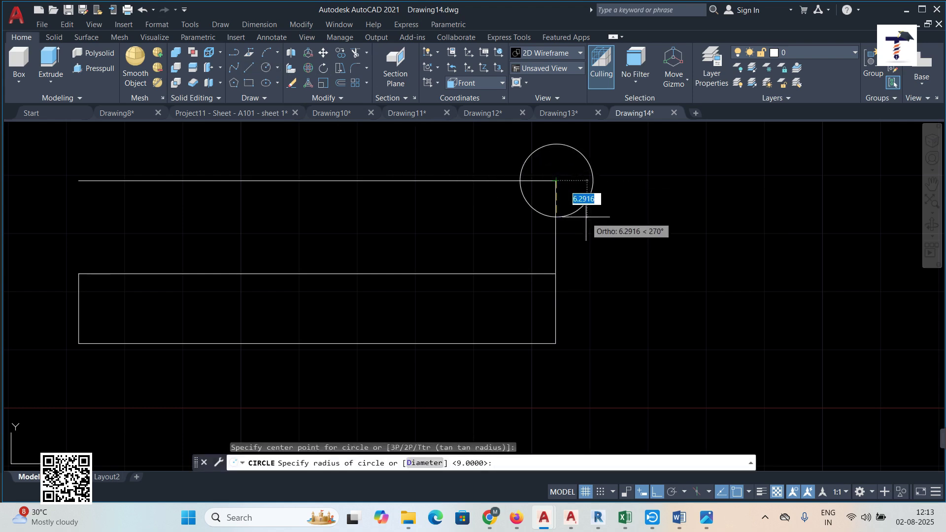
{"action": "type", "text": "14"}
{"action": "key", "text": "Return"}
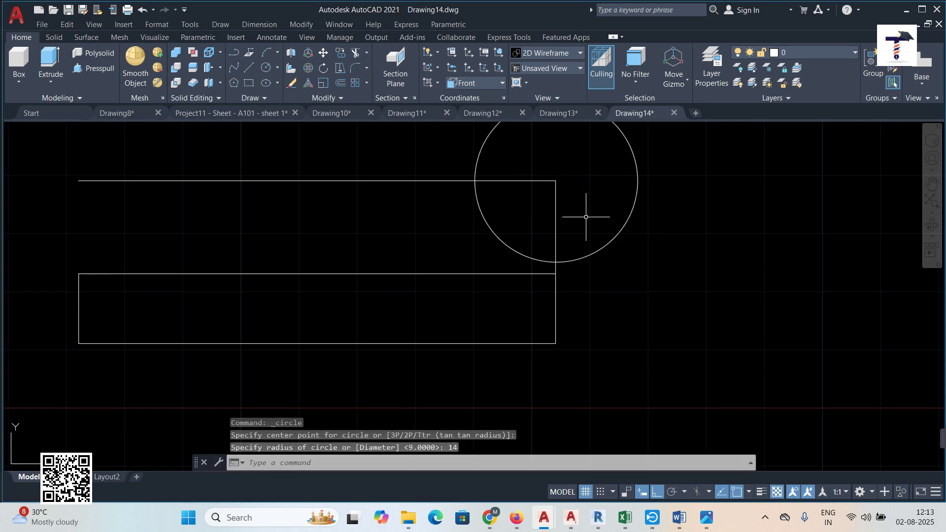
{"action": "scroll", "coordinate": [604, 205], "scroll_direction": "down", "scroll_amount": 2}
{"action": "middle_click_drag", "start_coordinate": [608, 200], "coordinate": [563, 218]}
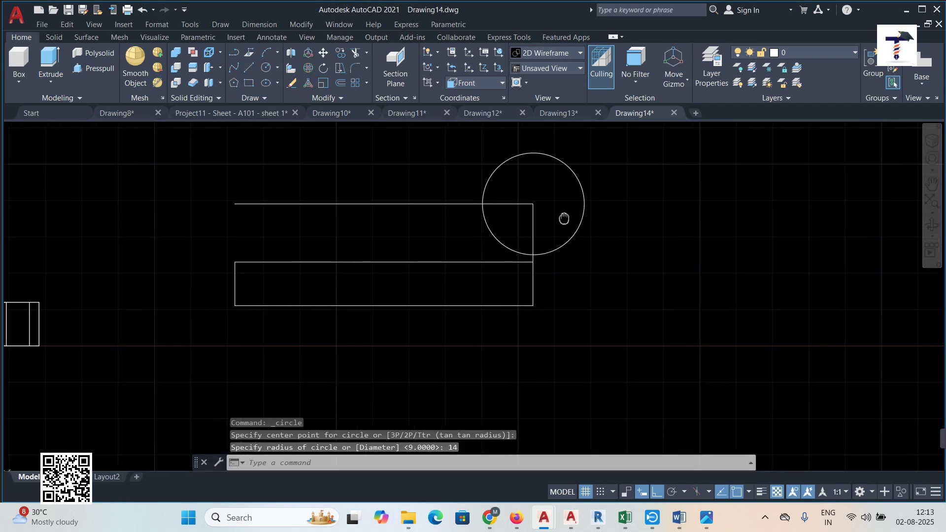
{"action": "left_click", "coordinate": [323, 204]}
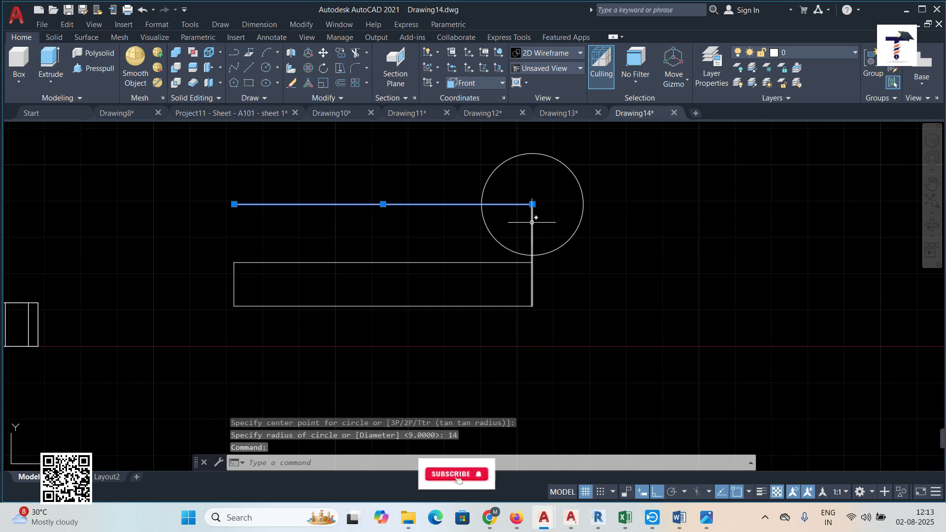
{"action": "key", "text": "Delete"}
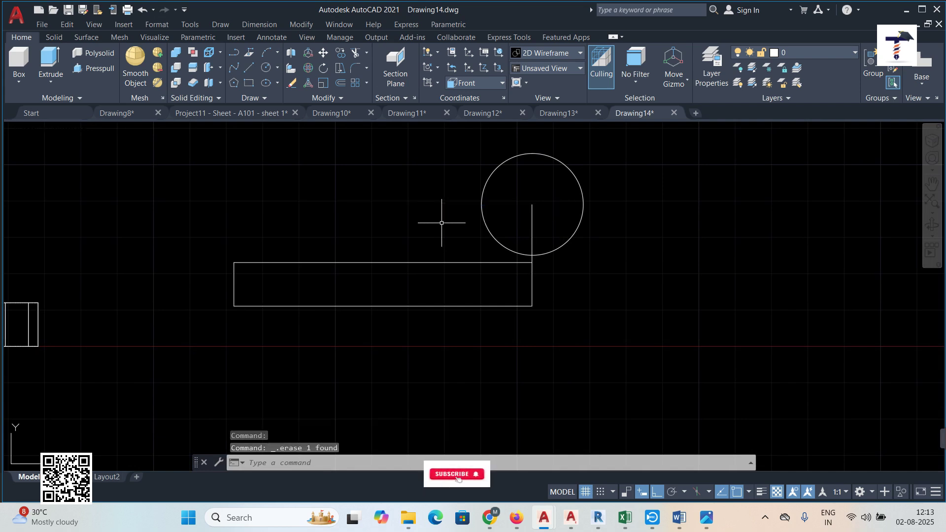
Step: Draw a line tangent to the circle's upper left side, ending at the rectangle's top left corner
{"action": "left_click", "coordinate": [249, 68]}
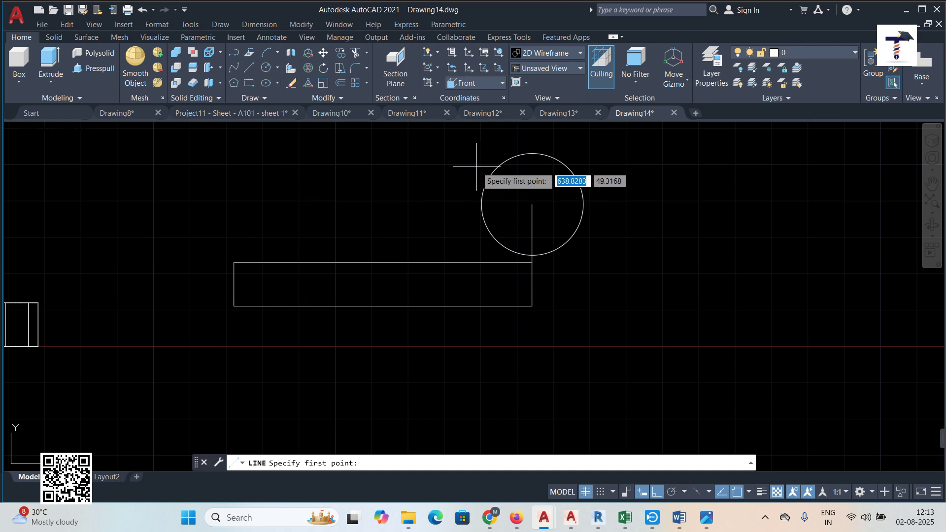
{"action": "type", "text": "tan"}
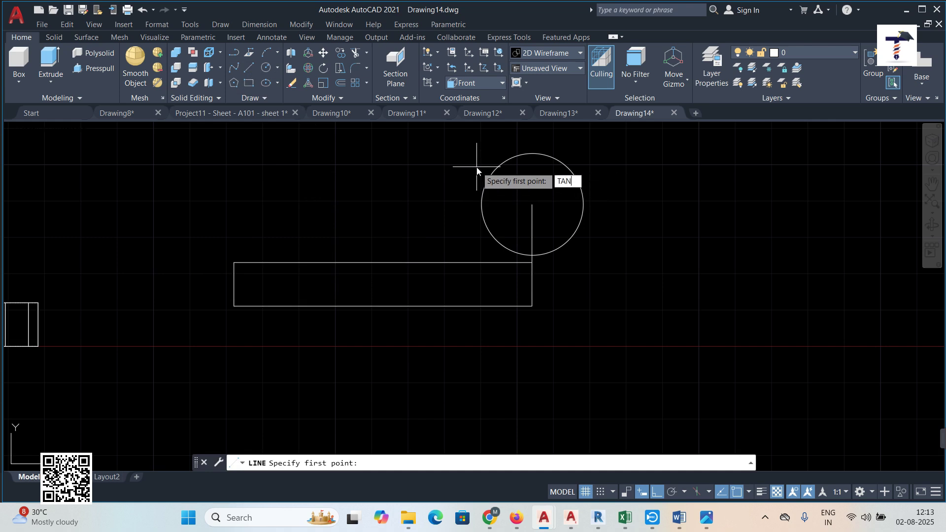
{"action": "key", "text": "Return"}
{"action": "left_click", "coordinate": [507, 160]}
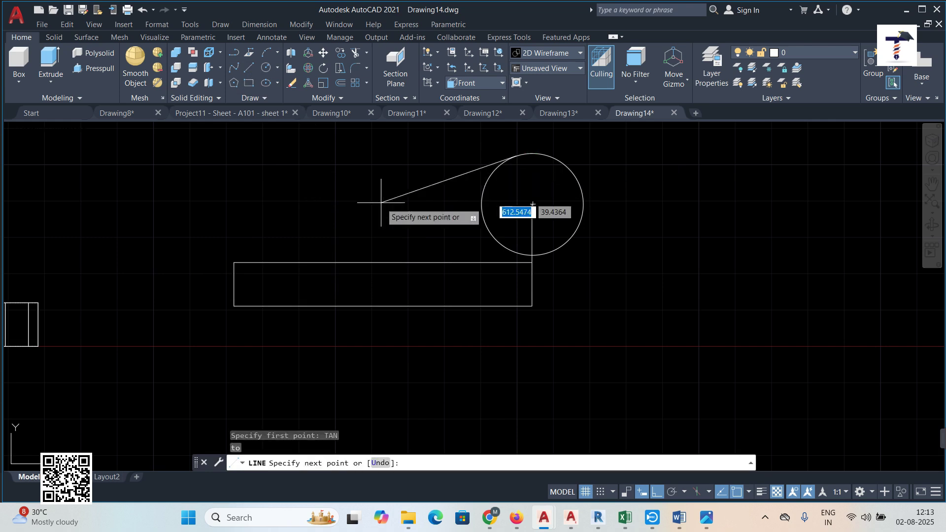
{"action": "left_click", "coordinate": [234, 262]}
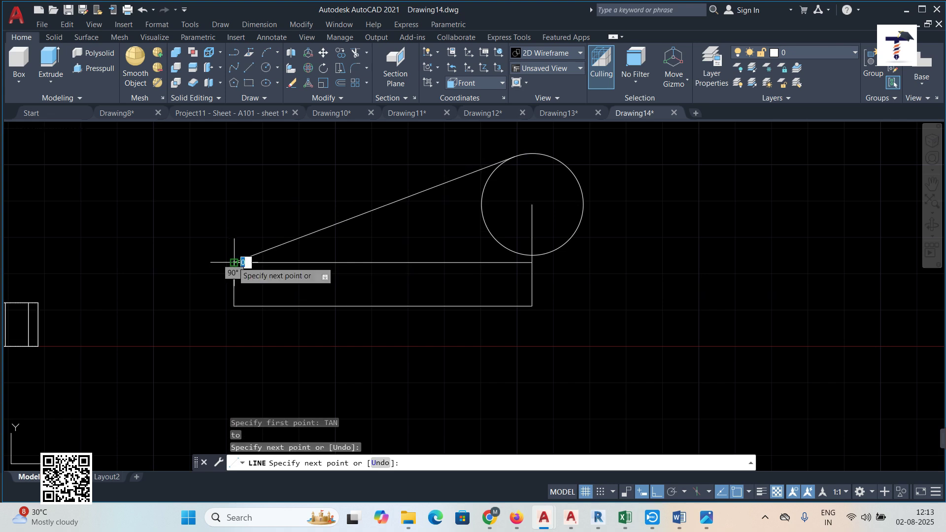
{"action": "key", "text": "Escape"}
{"action": "middle_click_drag", "start_coordinate": [652, 261], "coordinate": [557, 287]}
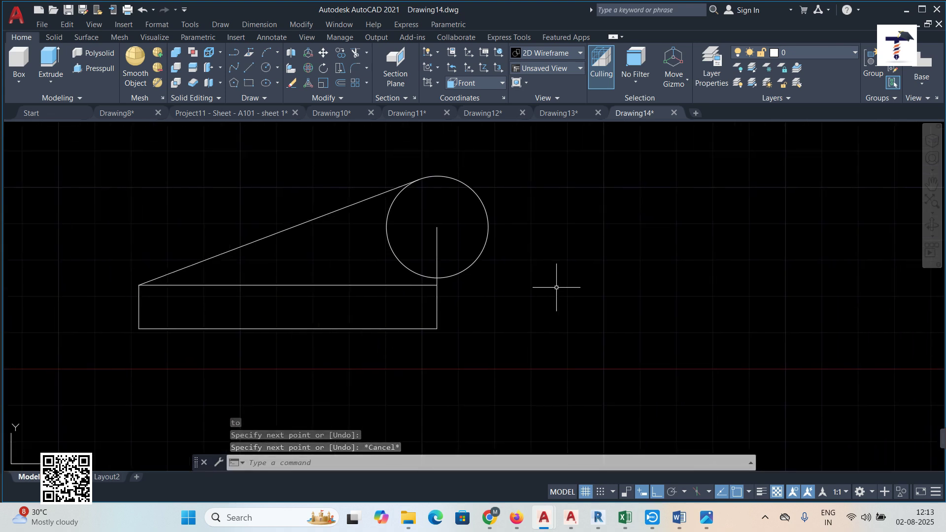
Step: After examining the rib's end in Picture 005.jpg in Photos, return to AutoCAD and offset the extended right edge 6 to the right
{"action": "left_click", "coordinate": [705, 517]}
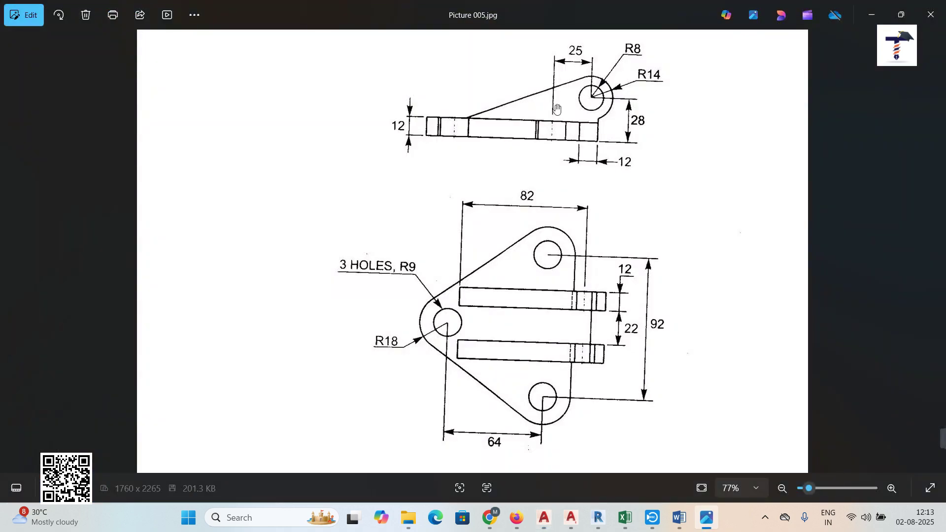
{"action": "scroll", "coordinate": [629, 96], "scroll_direction": "up", "scroll_amount": 4}
{"action": "scroll", "coordinate": [630, 96], "scroll_direction": "up", "scroll_amount": 1}
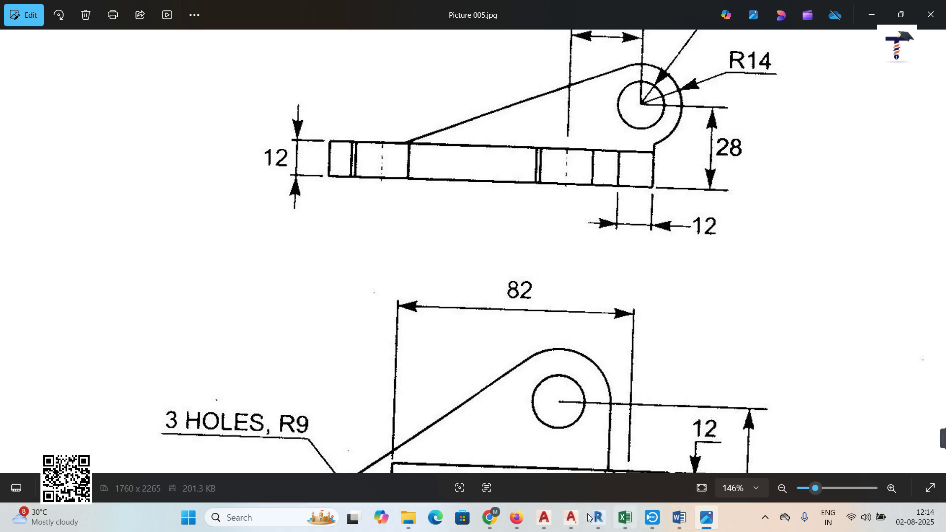
{"action": "mouse_move", "coordinate": [551, 523]}
{"action": "left_click", "coordinate": [853, 466]}
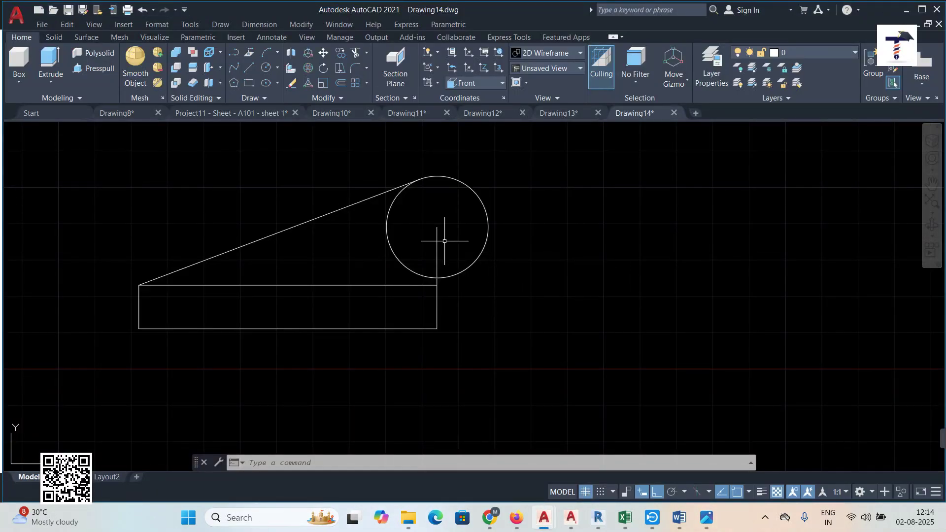
{"action": "type", "text": "o"}
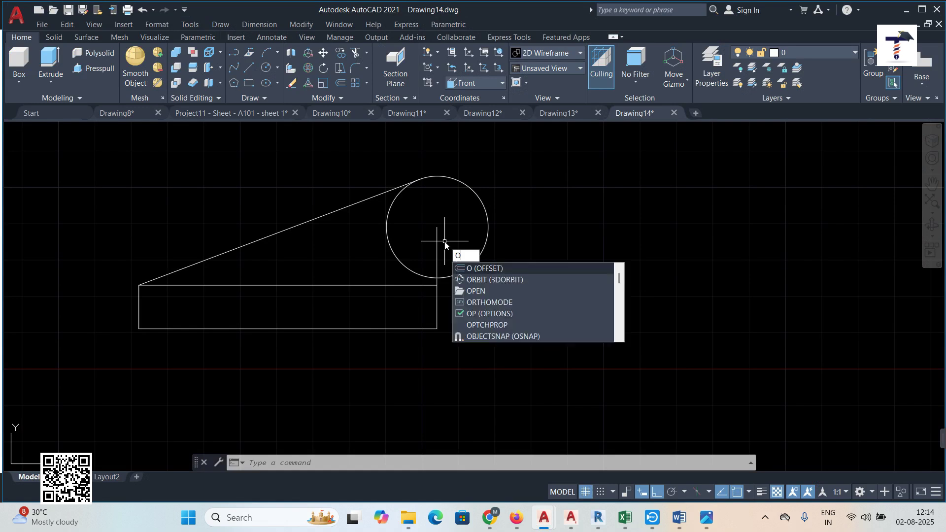
{"action": "key", "text": "Return"}
{"action": "type", "text": "6"}
{"action": "key", "text": "Return"}
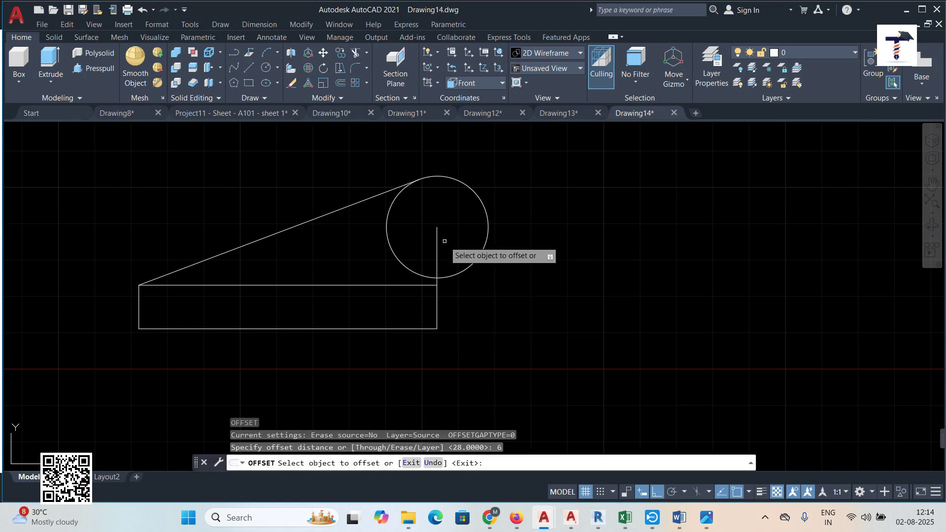
{"action": "left_click", "coordinate": [436, 305]}
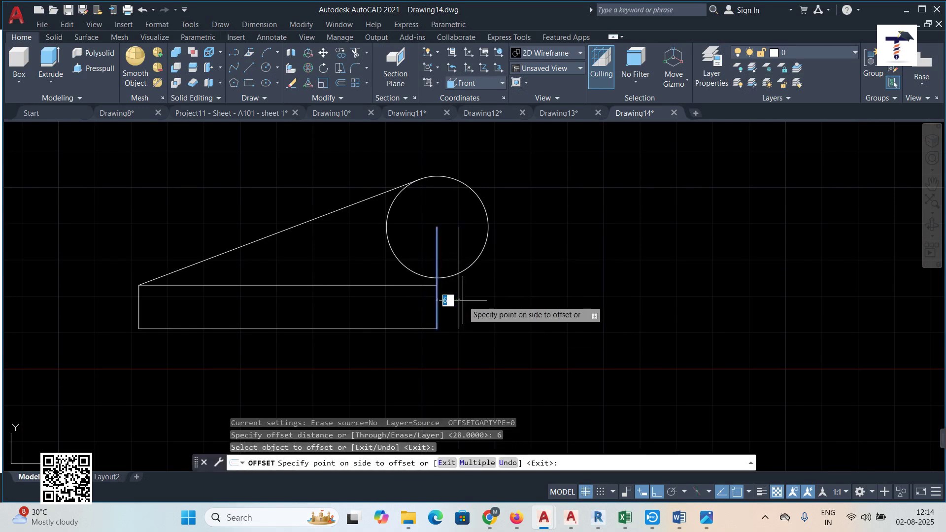
{"action": "left_click", "coordinate": [466, 293]}
{"action": "key", "text": "Escape"}
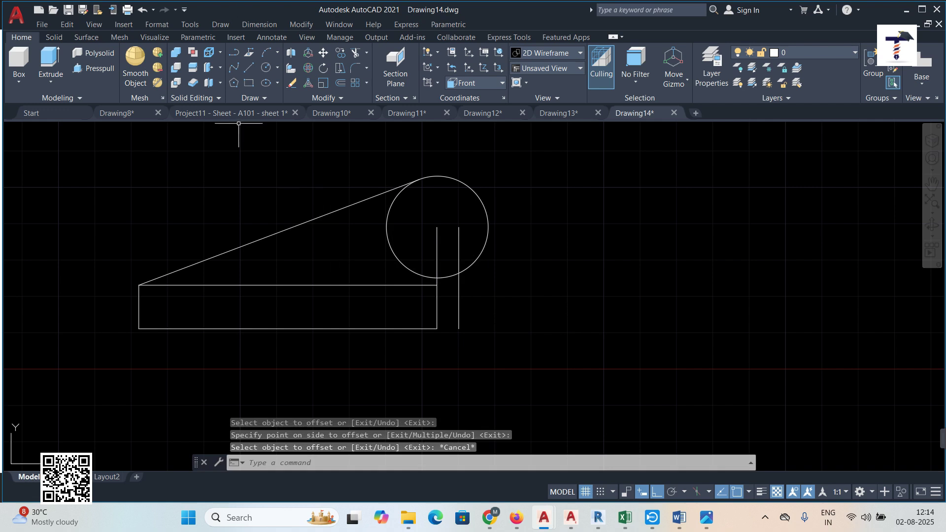
Step: Extend the rectangle's top and bottom edges to the new vertical line on the right
{"action": "key", "text": "Return"}
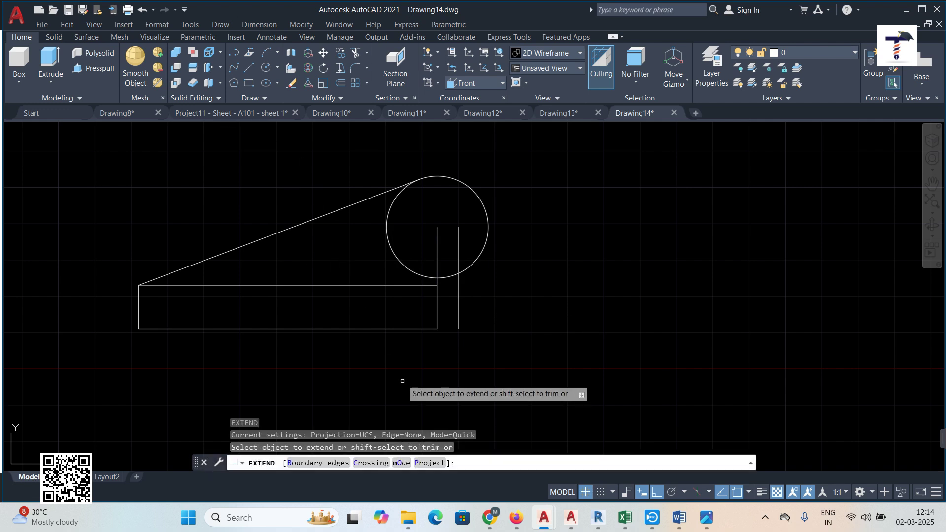
{"action": "left_click", "coordinate": [413, 286]}
{"action": "left_click", "coordinate": [425, 329]}
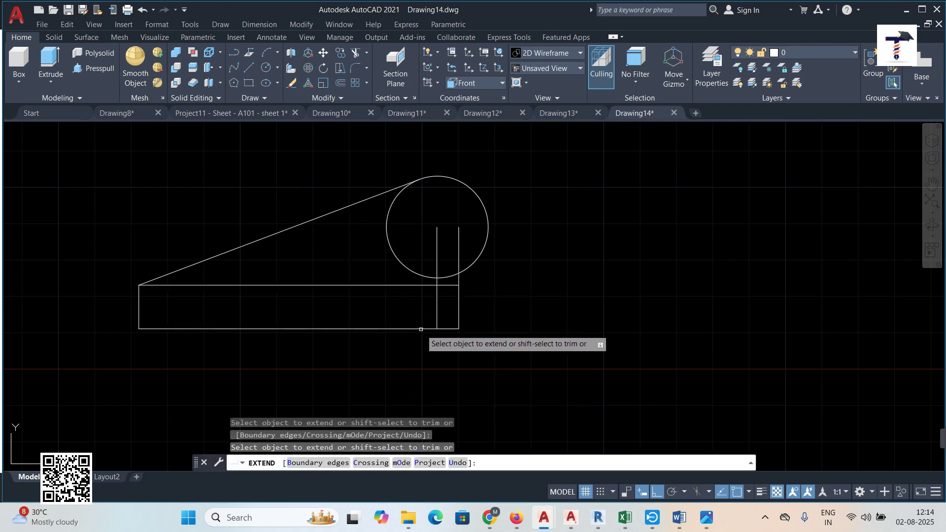
{"action": "key", "text": "Escape"}
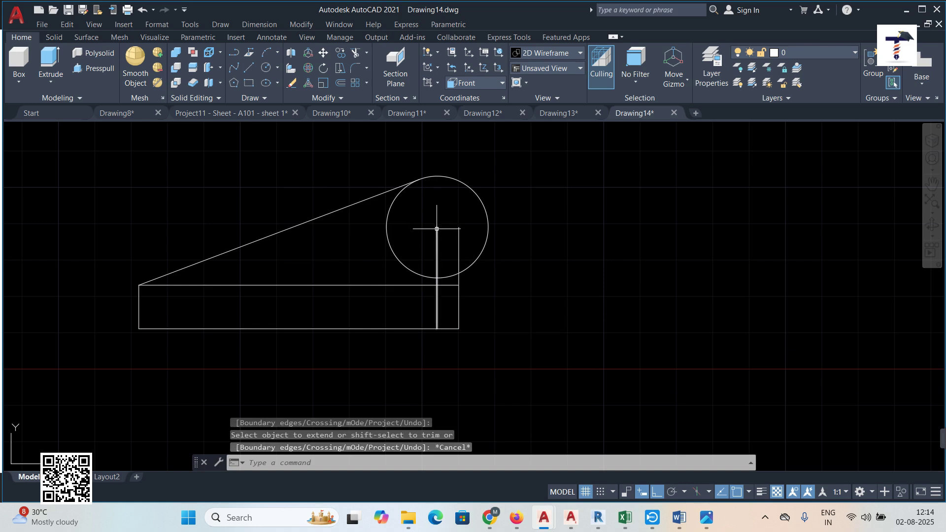
Step: Delete the vertical line through the circle's centre, then trim the circle's lower left portion and the offset vertical line inside the circle
{"action": "left_click", "coordinate": [437, 229]}
{"action": "mouse_move", "coordinate": [436, 230]}
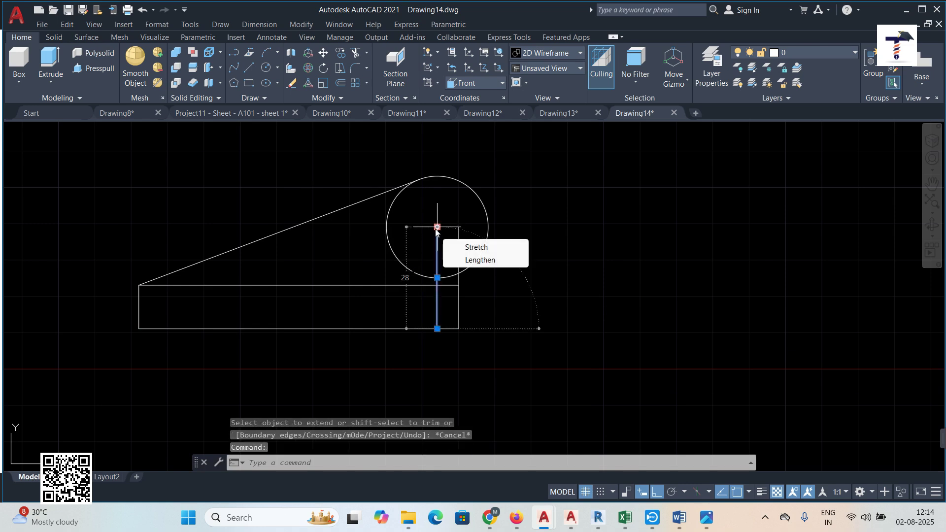
{"action": "key", "text": "Delete"}
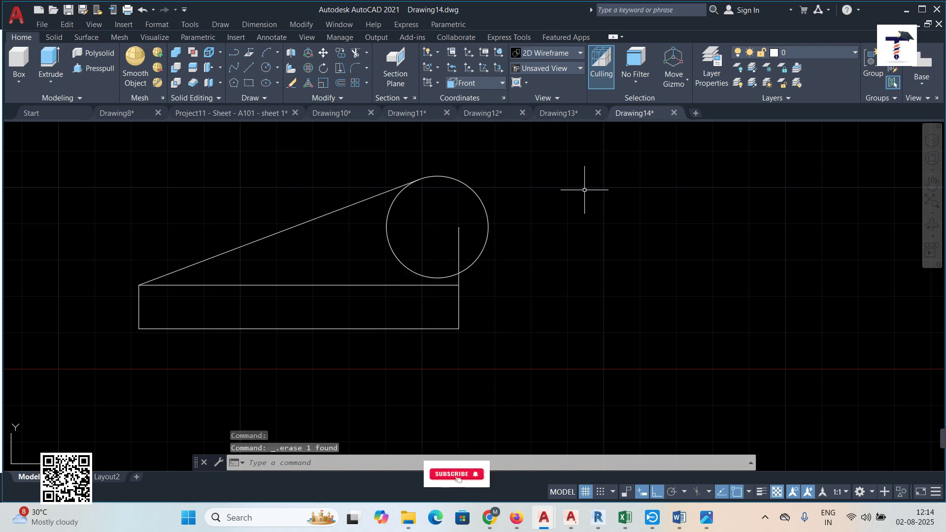
{"action": "left_click", "coordinate": [353, 52]}
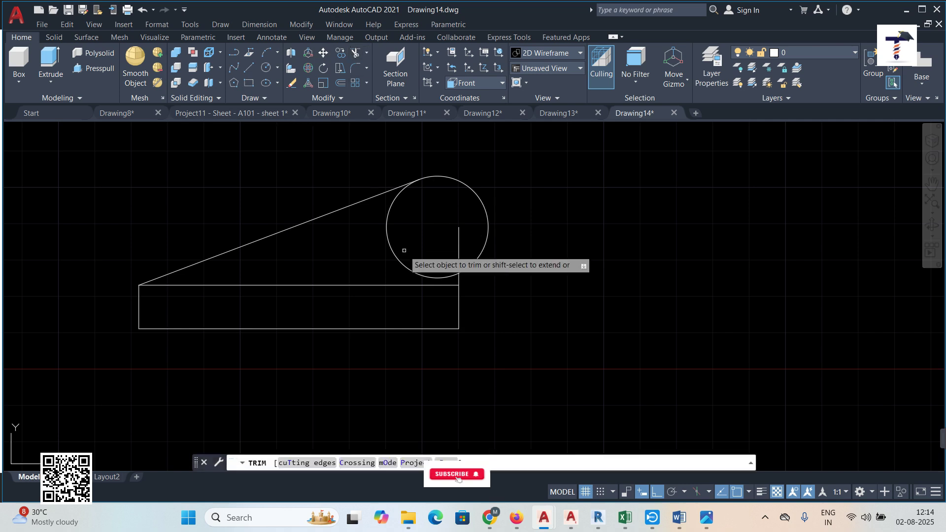
{"action": "left_click", "coordinate": [400, 256]}
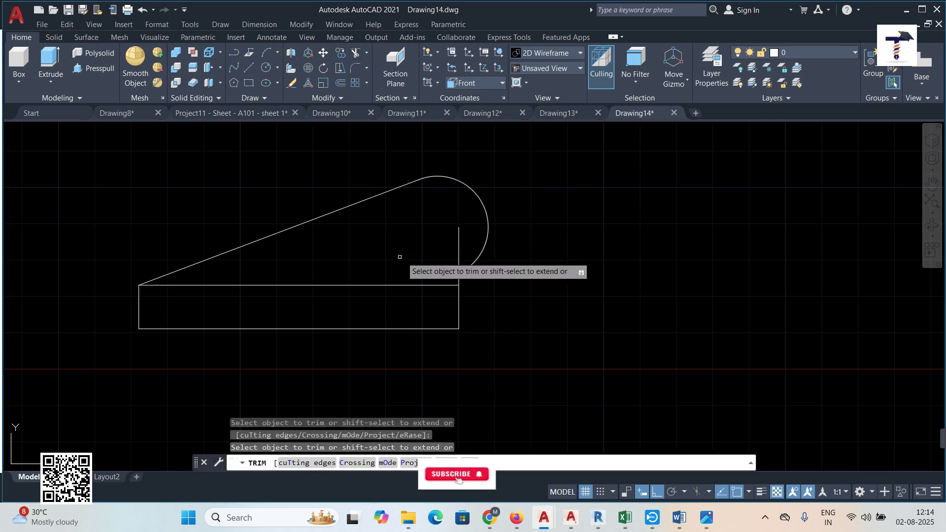
{"action": "left_click", "coordinate": [458, 237]}
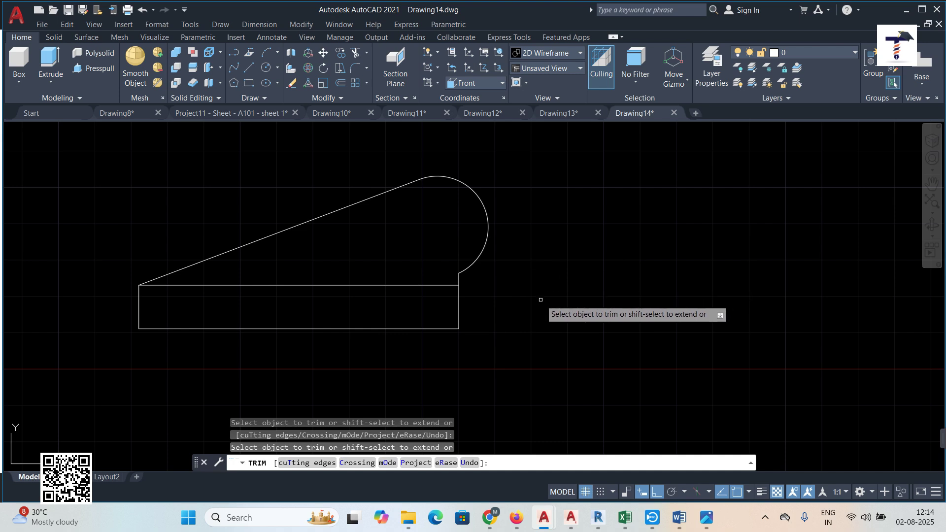
{"action": "key", "text": "Escape"}
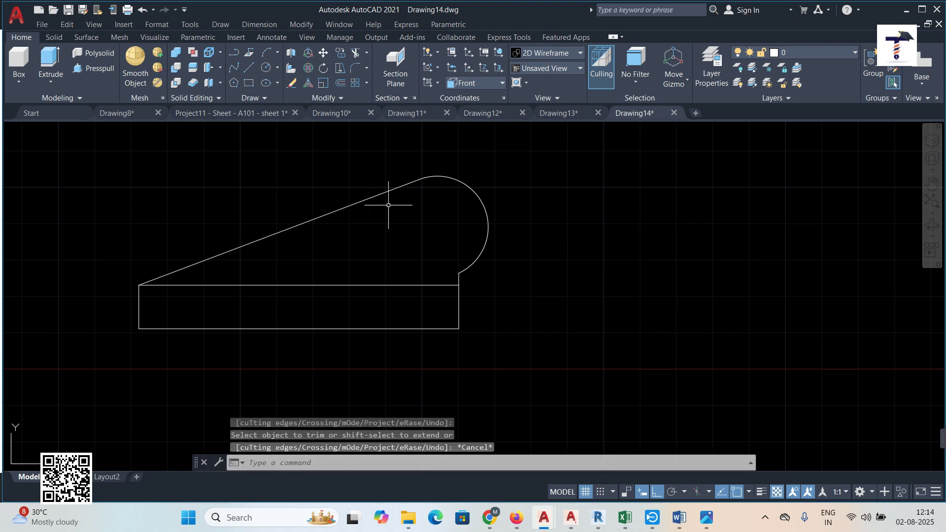
{"action": "left_click", "coordinate": [220, 24]}
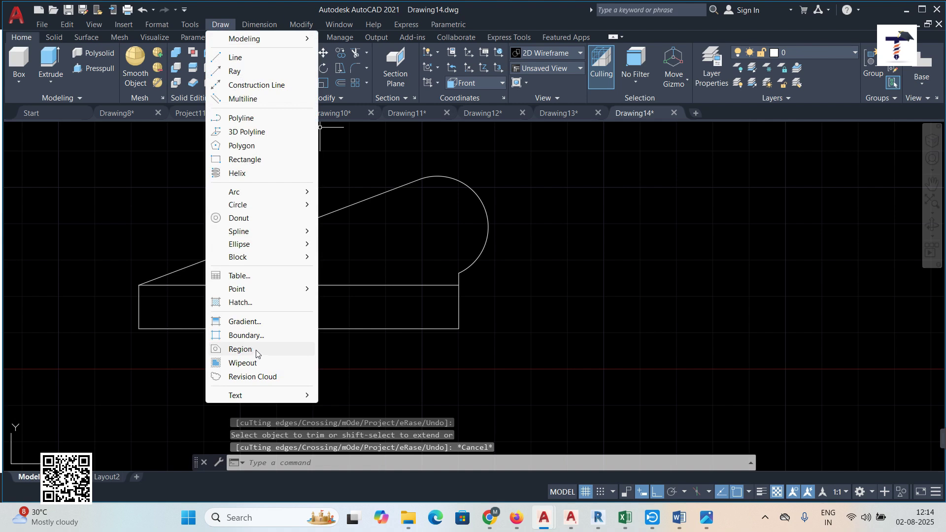
{"action": "left_click", "coordinate": [240, 349]}
{"action": "left_click", "coordinate": [327, 286]}
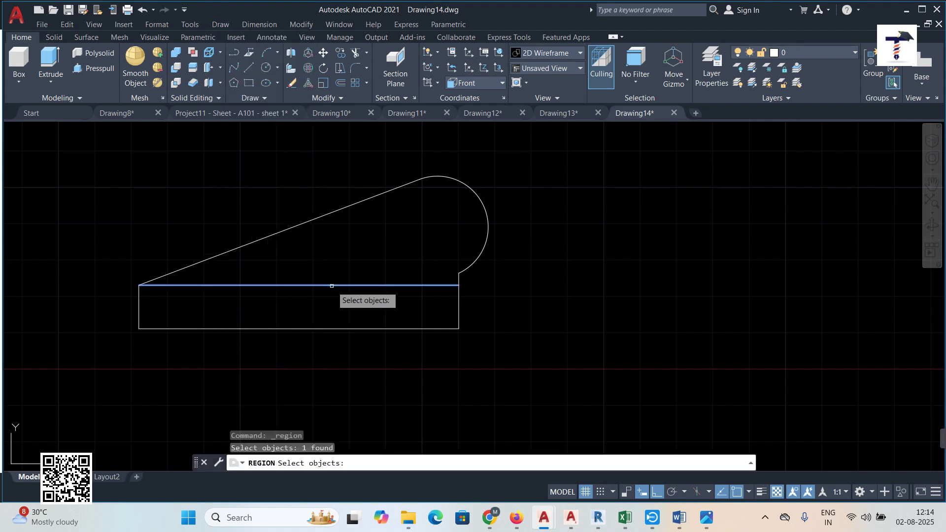
{"action": "left_click", "coordinate": [337, 211]}
{"action": "left_click", "coordinate": [485, 217]}
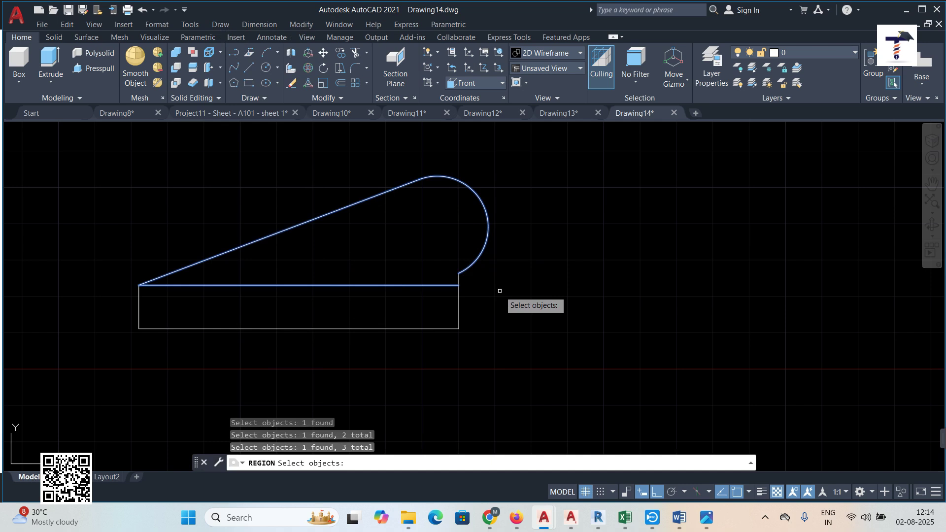
{"action": "key", "text": "Escape"}
Step: Trim away the short vertical piece between the arc and the rectangle's top edge, and redraw it as a separate line
{"action": "scroll", "coordinate": [473, 284], "scroll_direction": "up", "scroll_amount": 5}
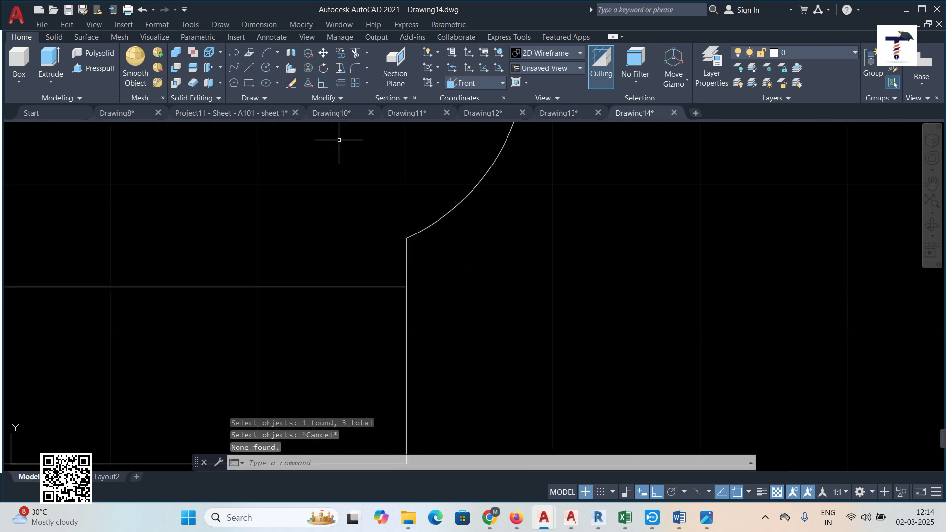
{"action": "type", "text": "tr"}
{"action": "key", "text": "space"}
{"action": "left_click", "coordinate": [407, 261]}
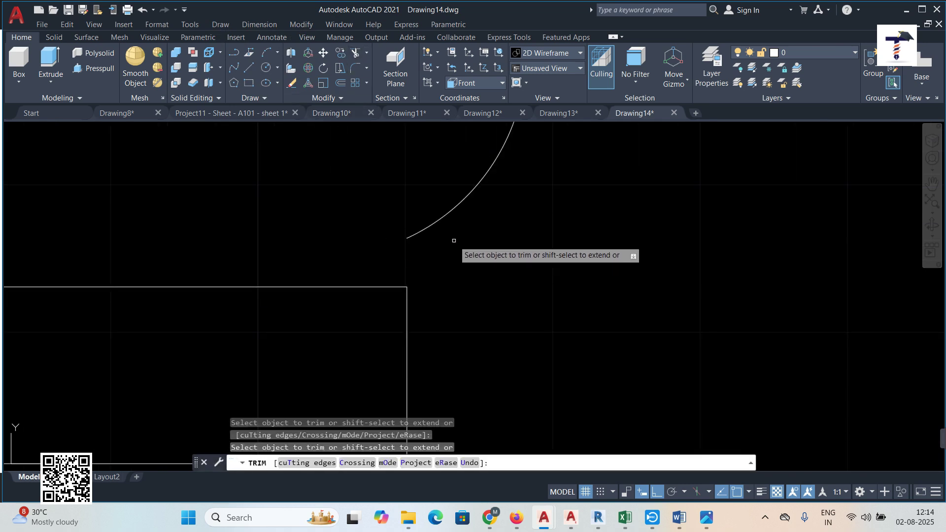
{"action": "left_click", "coordinate": [244, 70]}
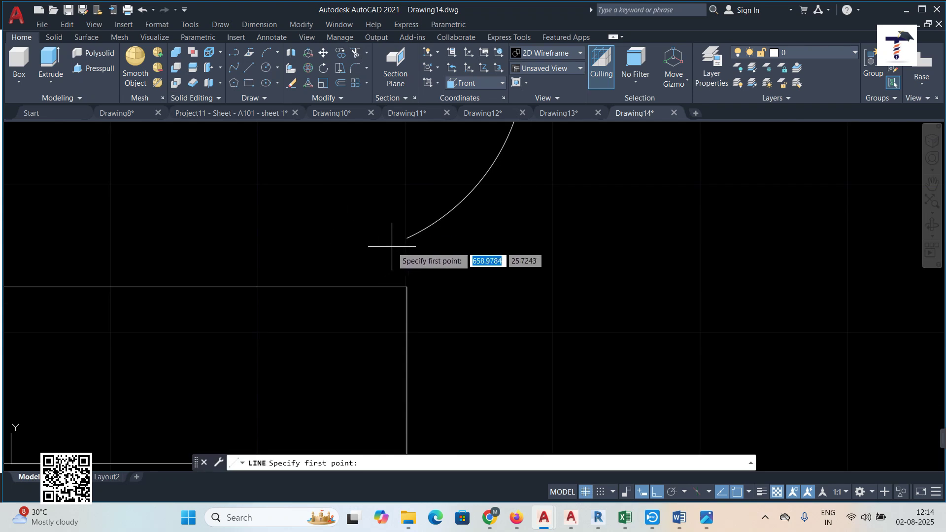
{"action": "left_click", "coordinate": [407, 239]}
{"action": "left_click", "coordinate": [407, 287]}
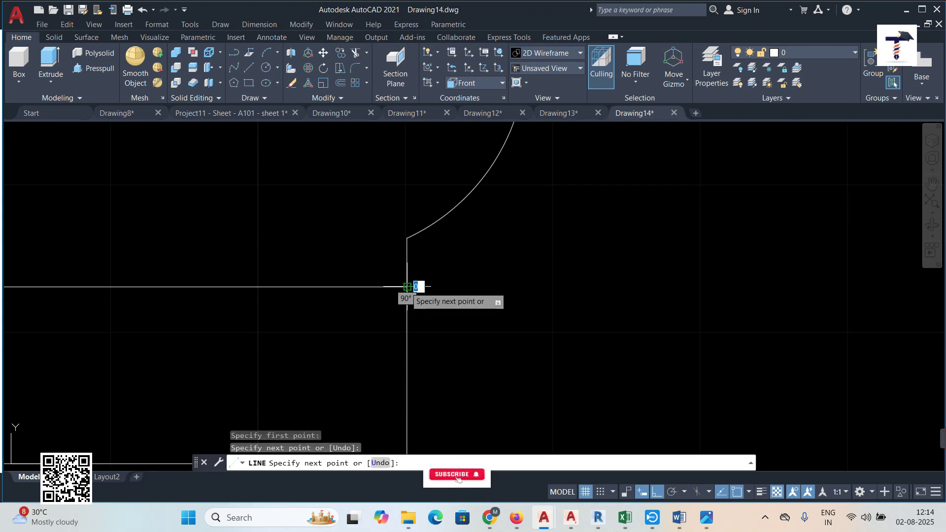
{"action": "key", "text": "Escape"}
{"action": "scroll", "coordinate": [438, 271], "scroll_direction": "down", "scroll_amount": 5}
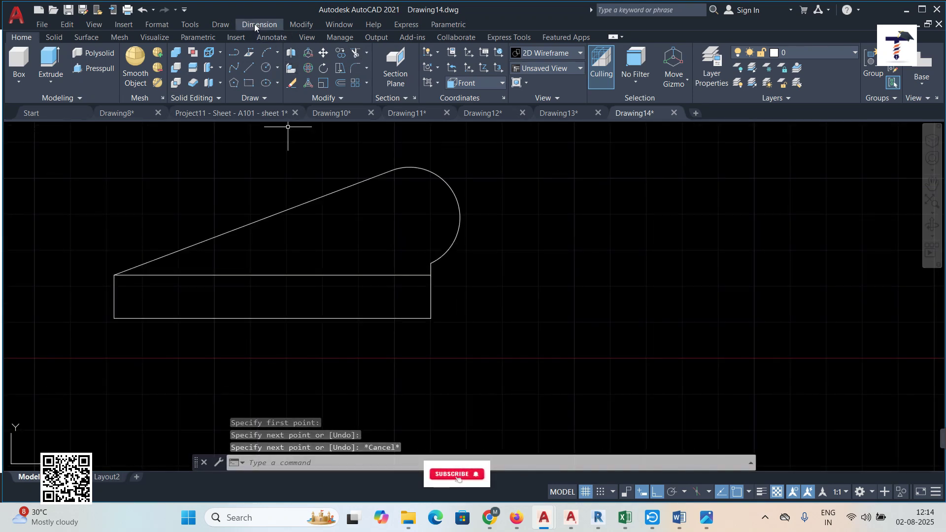
Step: Create a region from the sloped line, the arc, the short vertical line and the rectangle's top edge
{"action": "left_click", "coordinate": [221, 24]}
{"action": "left_click", "coordinate": [268, 350]}
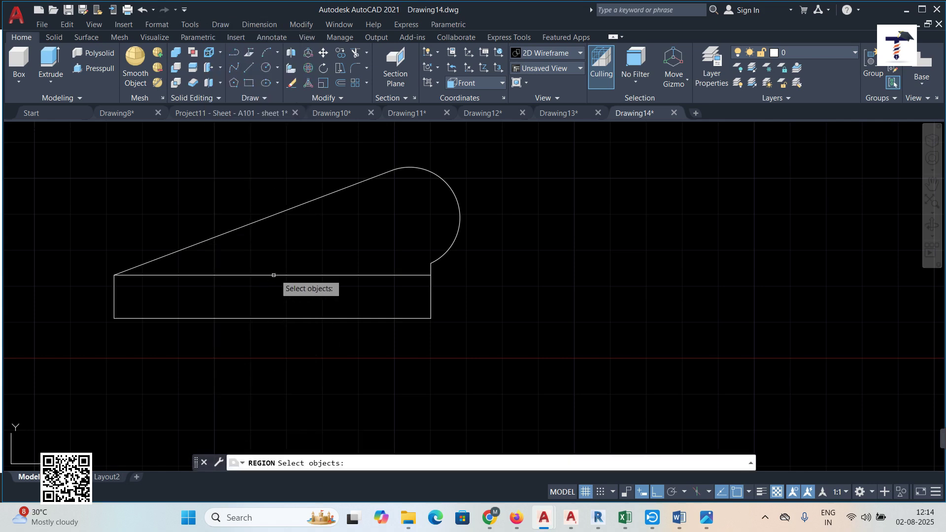
{"action": "left_click", "coordinate": [276, 276]}
{"action": "left_click", "coordinate": [279, 212]}
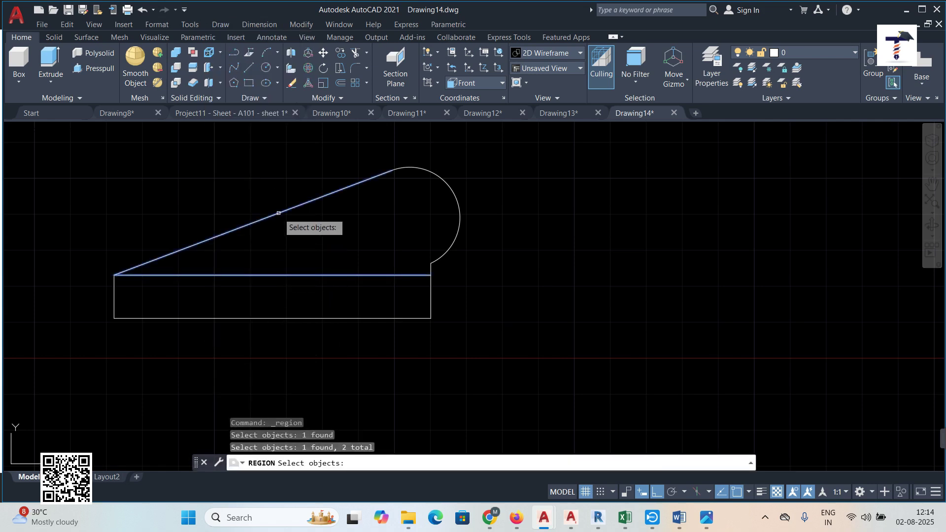
{"action": "left_click", "coordinate": [459, 207]}
{"action": "left_click", "coordinate": [437, 260]}
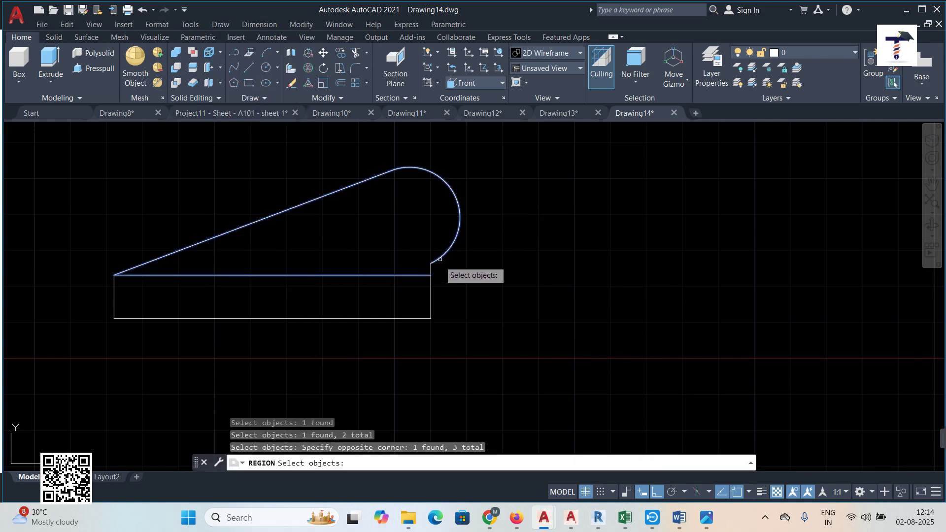
{"action": "scroll", "coordinate": [433, 271], "scroll_direction": "up", "scroll_amount": 8}
{"action": "left_click", "coordinate": [407, 267]}
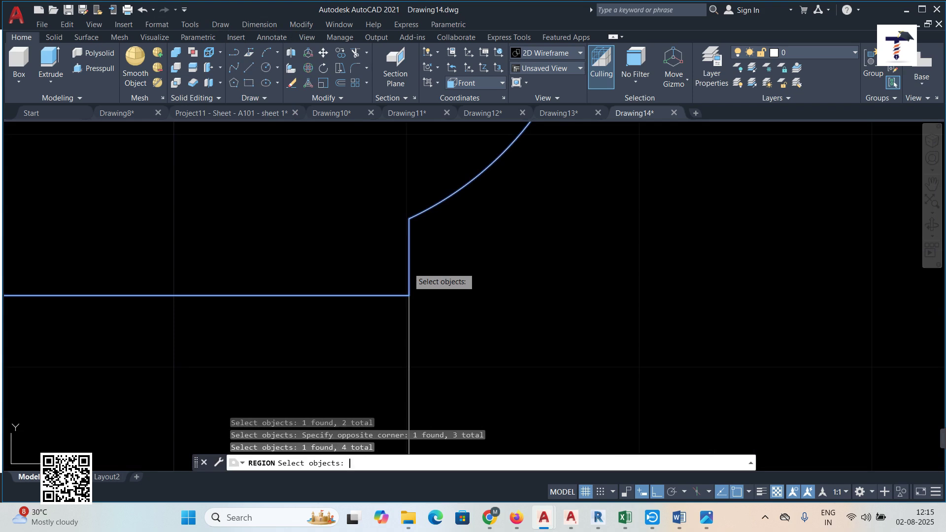
{"action": "key", "text": "Return"}
{"action": "scroll", "coordinate": [411, 266], "scroll_direction": "down", "scroll_amount": 6}
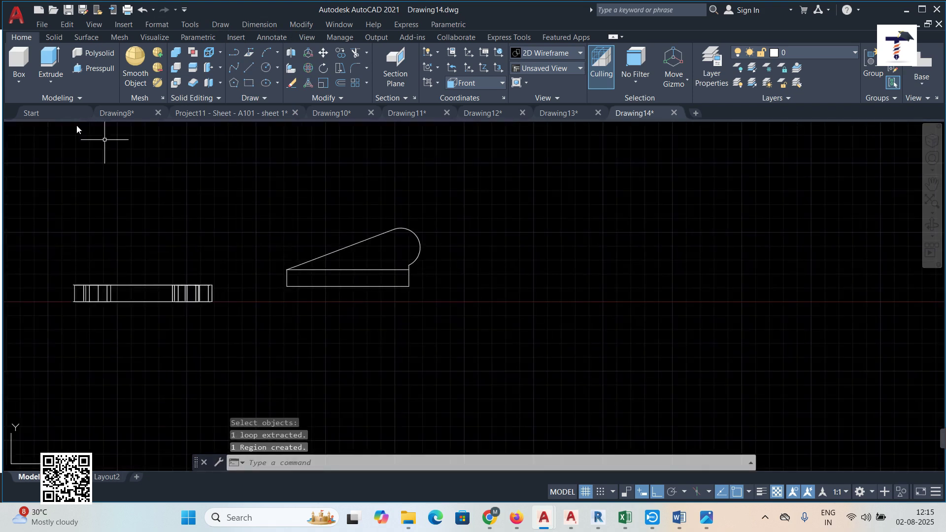
Step: Switch to the SE Isometric view and extrude the rib region 12
{"action": "left_click", "coordinate": [25, 130]}
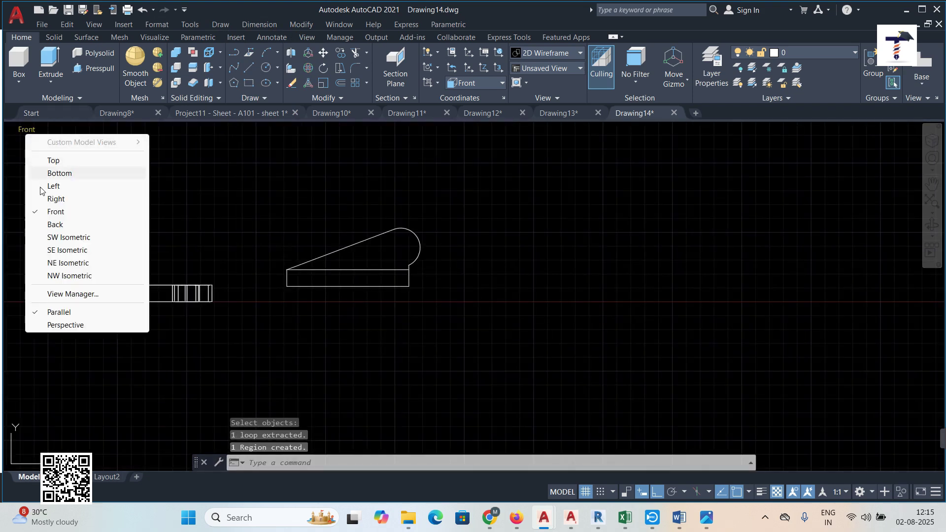
{"action": "left_click", "coordinate": [51, 239]}
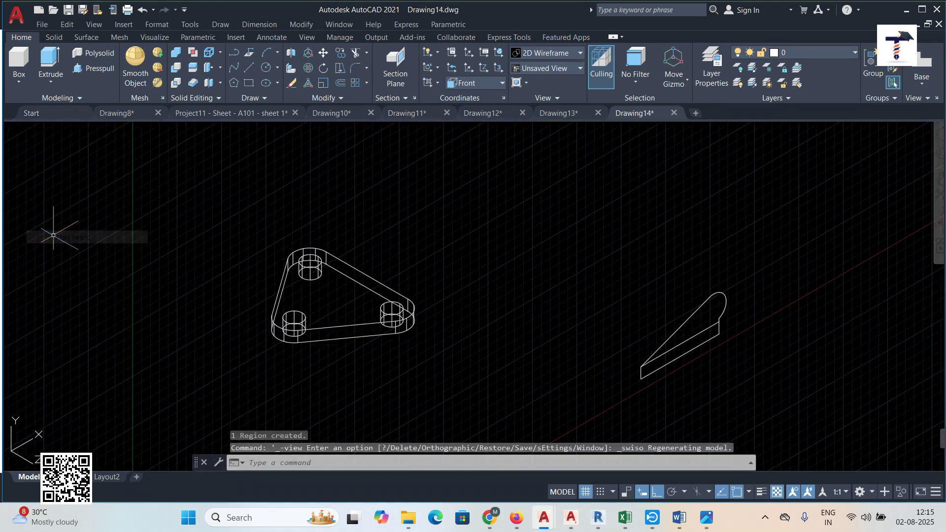
{"action": "left_click", "coordinate": [40, 130]}
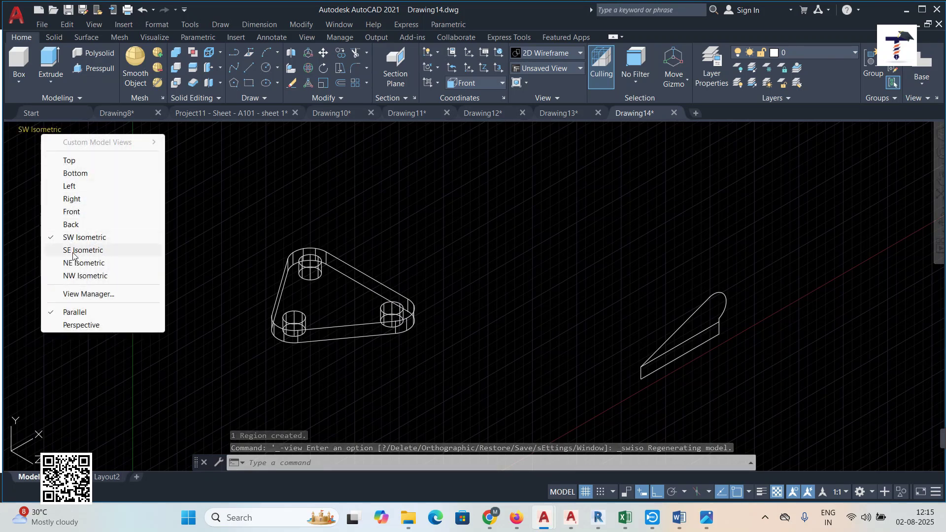
{"action": "left_click", "coordinate": [74, 249]}
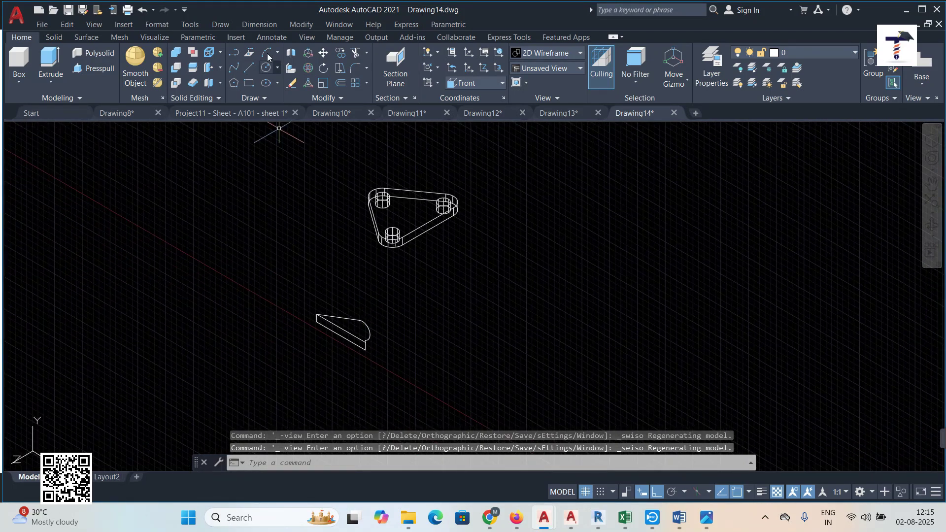
{"action": "left_click", "coordinate": [50, 61]}
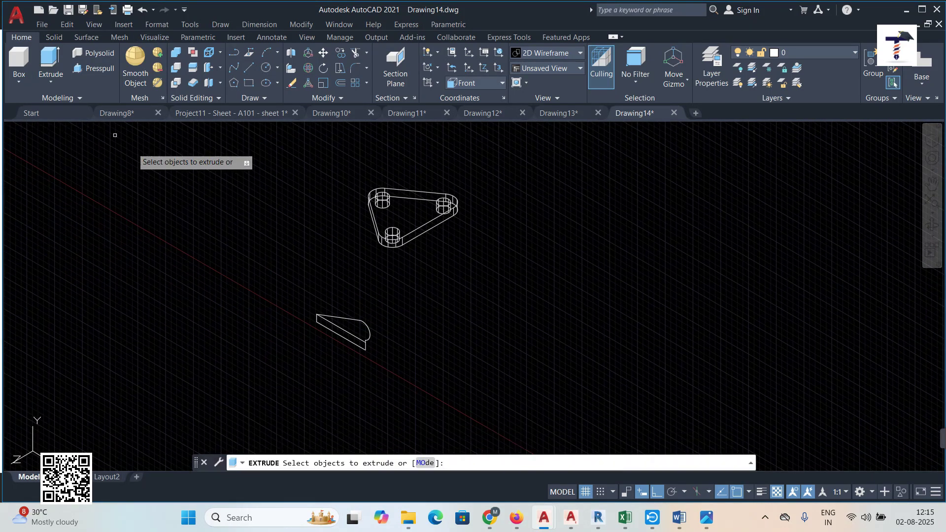
{"action": "left_click", "coordinate": [350, 318]}
{"action": "key", "text": "Return"}
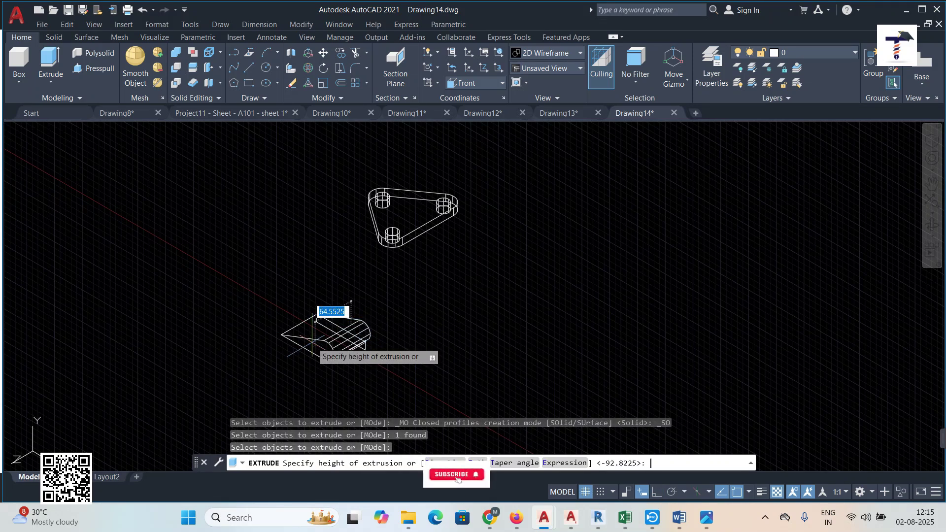
{"action": "type", "text": "12"}
{"action": "key", "text": "Return"}
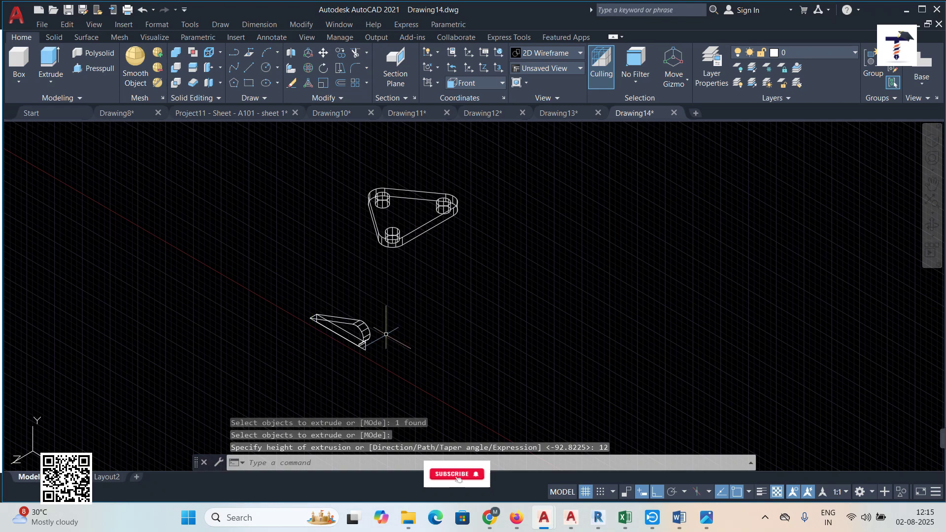
Step: After checking the rib hole in Picture 005.jpg in Photos, return to AutoCAD and draw a radius-8 circle concentric with the rib's front rounded end
{"action": "scroll", "coordinate": [386, 334], "scroll_direction": "up", "scroll_amount": 6}
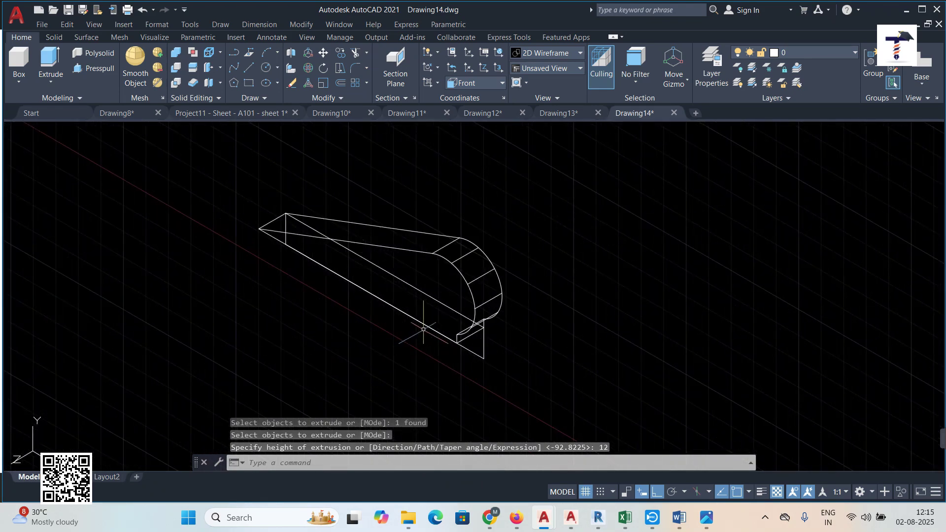
{"action": "middle_click_drag", "start_coordinate": [401, 384], "coordinate": [462, 351], "text": "shift"}
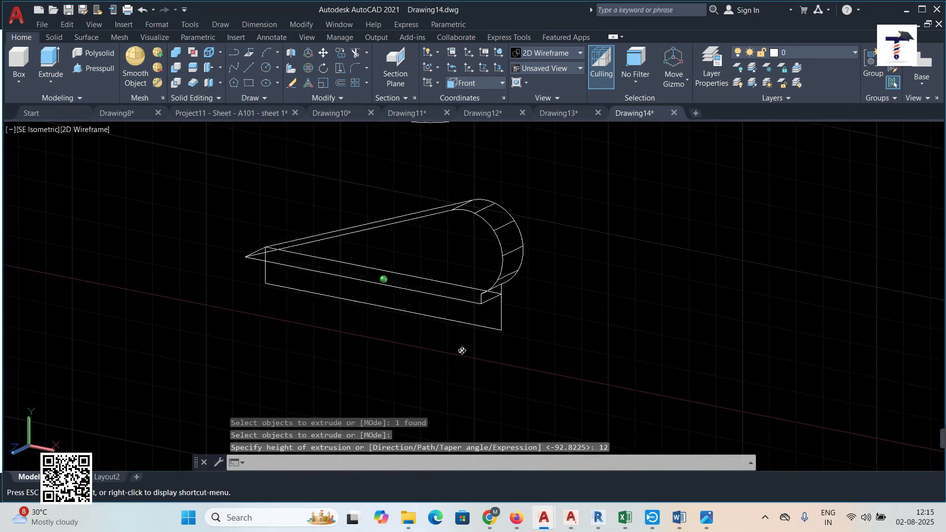
{"action": "left_click", "coordinate": [707, 517]}
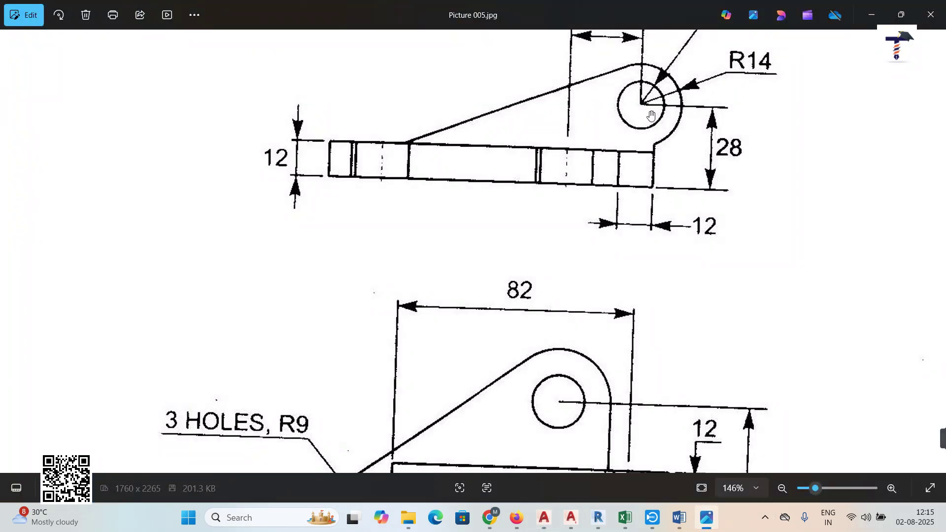
{"action": "scroll", "coordinate": [651, 115], "scroll_direction": "down", "scroll_amount": 5}
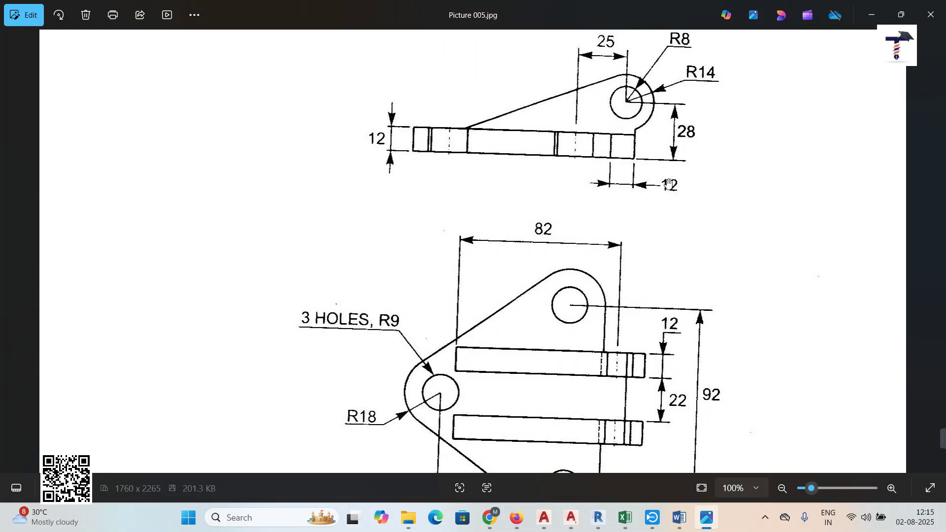
{"action": "mouse_move", "coordinate": [550, 528]}
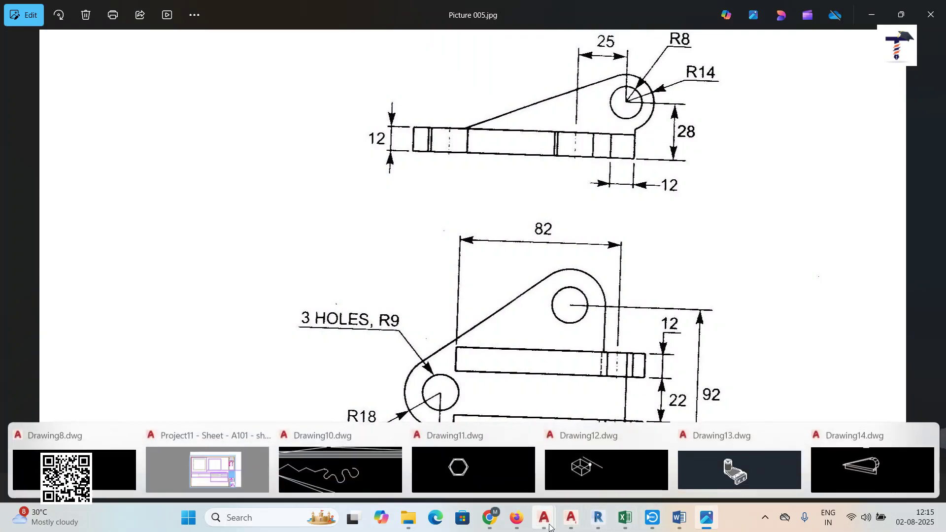
{"action": "left_click", "coordinate": [824, 456]}
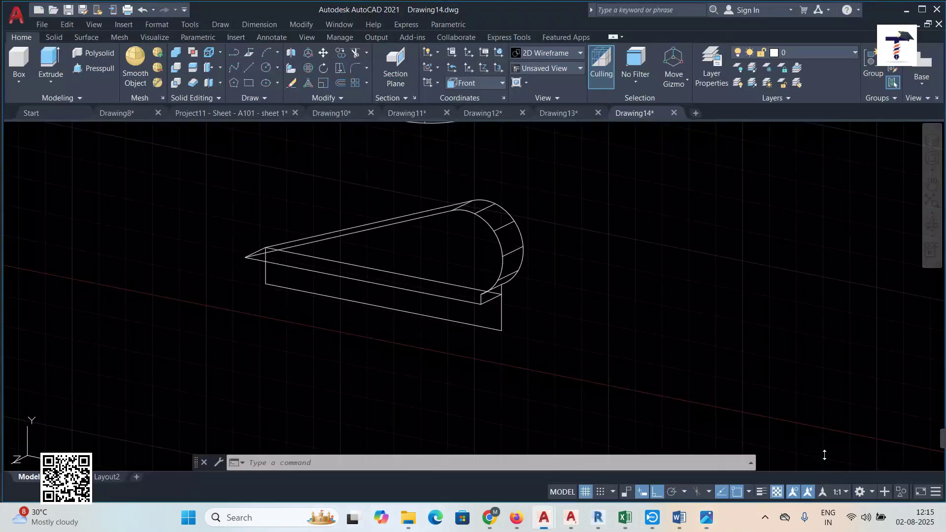
{"action": "left_click", "coordinate": [265, 67]}
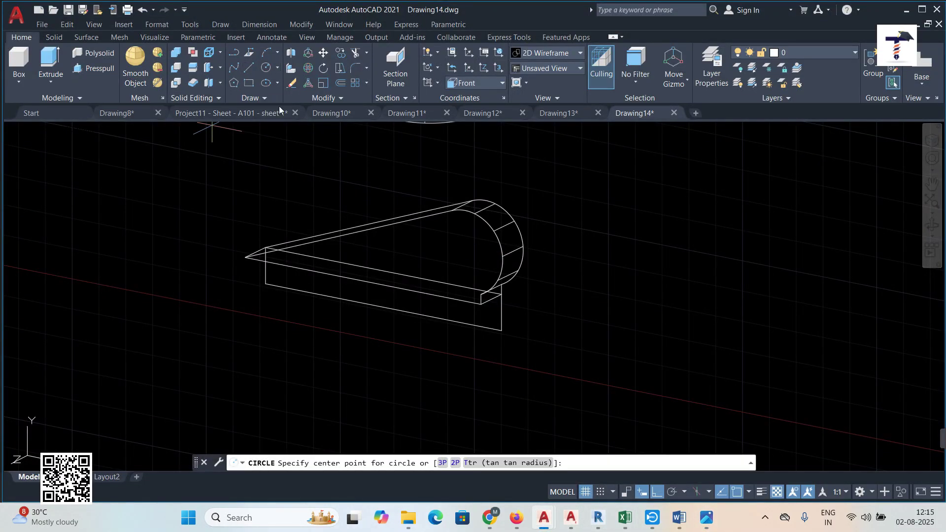
{"action": "left_click", "coordinate": [465, 252]}
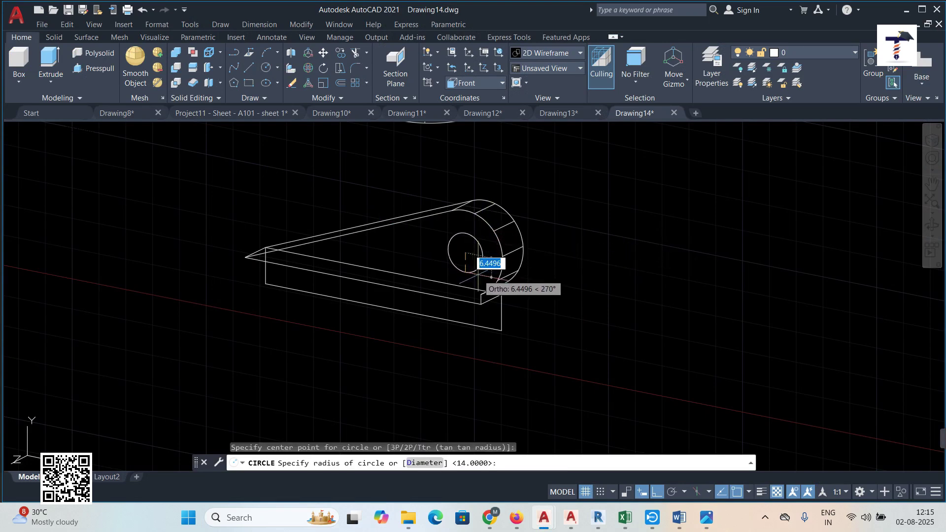
{"action": "type", "text": "8"}
{"action": "key", "text": "Return"}
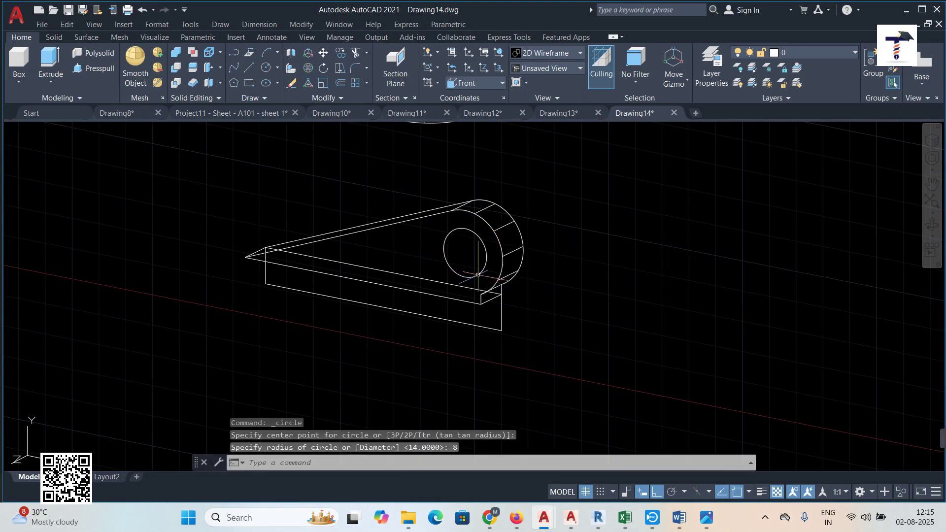
Step: Extrude the radius-8 circle about 41 through the rib's rounded end
{"action": "left_click", "coordinate": [51, 60]}
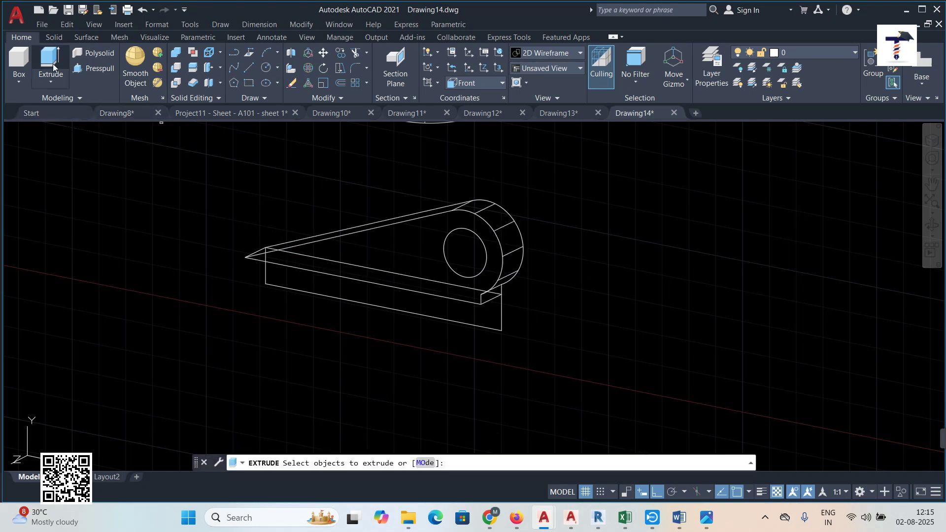
{"action": "left_click", "coordinate": [492, 244]}
{"action": "key", "text": "Return"}
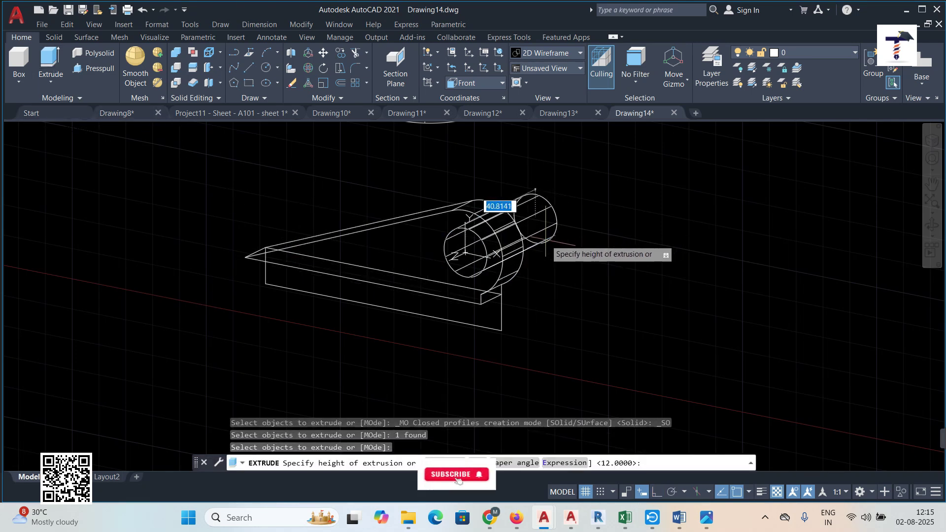
{"action": "left_click", "coordinate": [546, 241]}
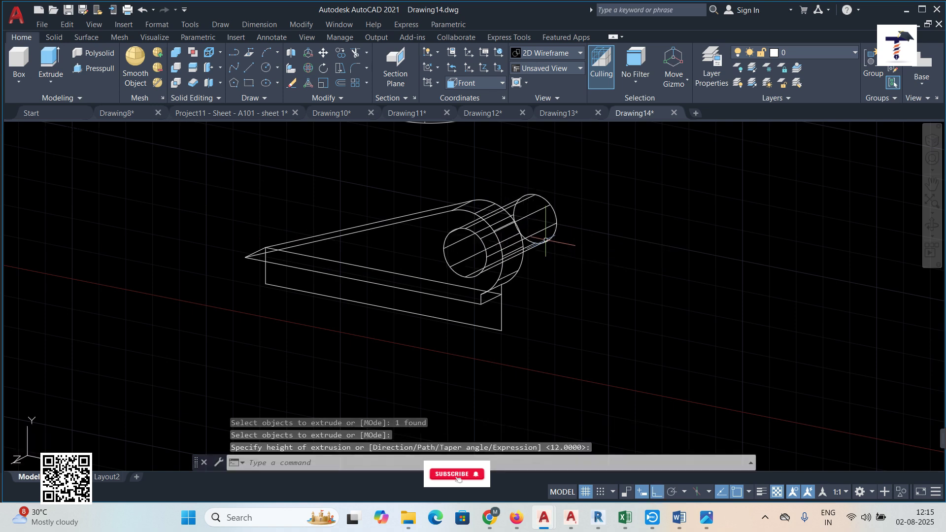
Step: Subtract the extruded cylinder from the rib solid to cut the hole in its rounded end
{"action": "left_click", "coordinate": [177, 67]}
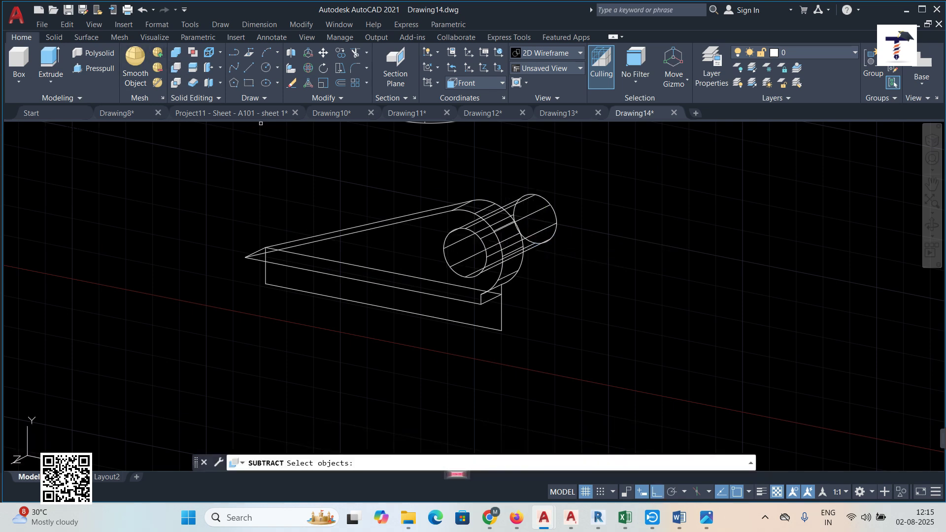
{"action": "left_click", "coordinate": [356, 230]}
{"action": "key", "text": "Return"}
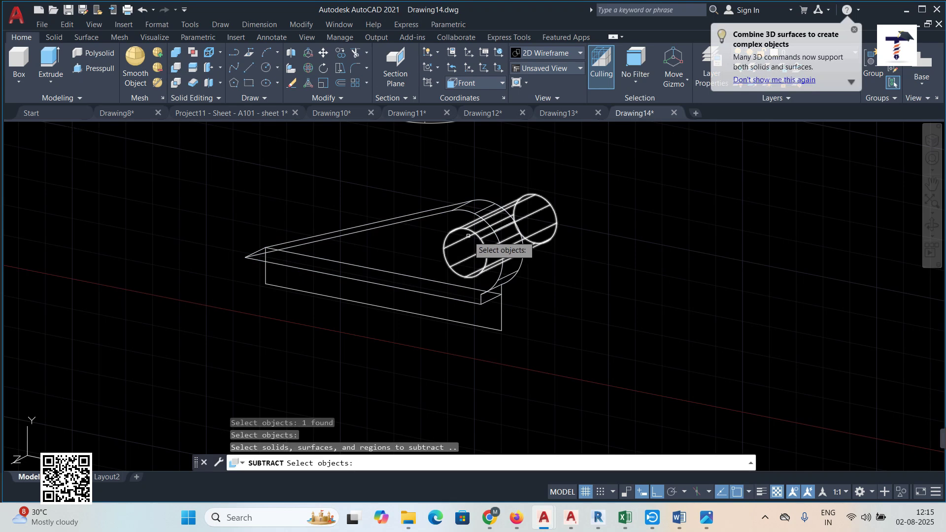
{"action": "left_click", "coordinate": [470, 229]}
{"action": "key", "text": "Return"}
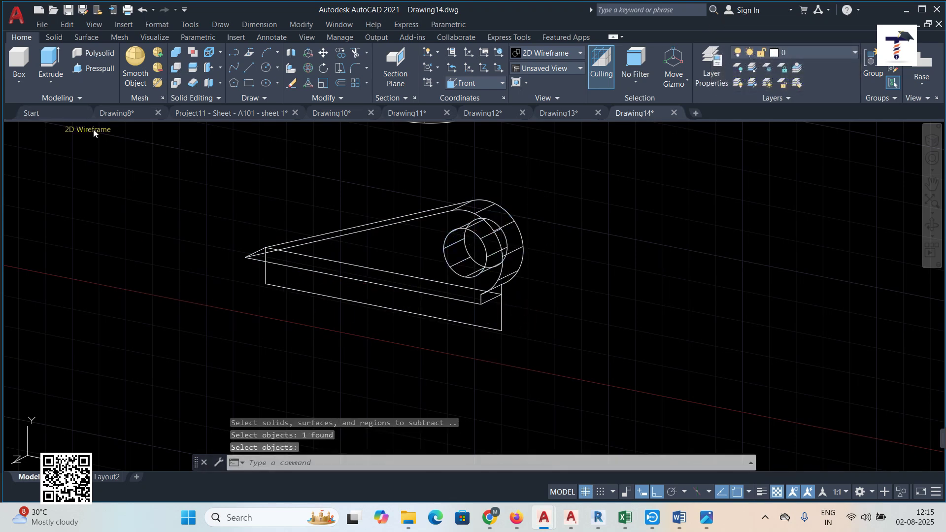
Step: Inspect the drilled rib in the Shaded visual style, and return to 2D Wireframe
{"action": "left_click", "coordinate": [93, 130]}
{"action": "left_click", "coordinate": [148, 211]}
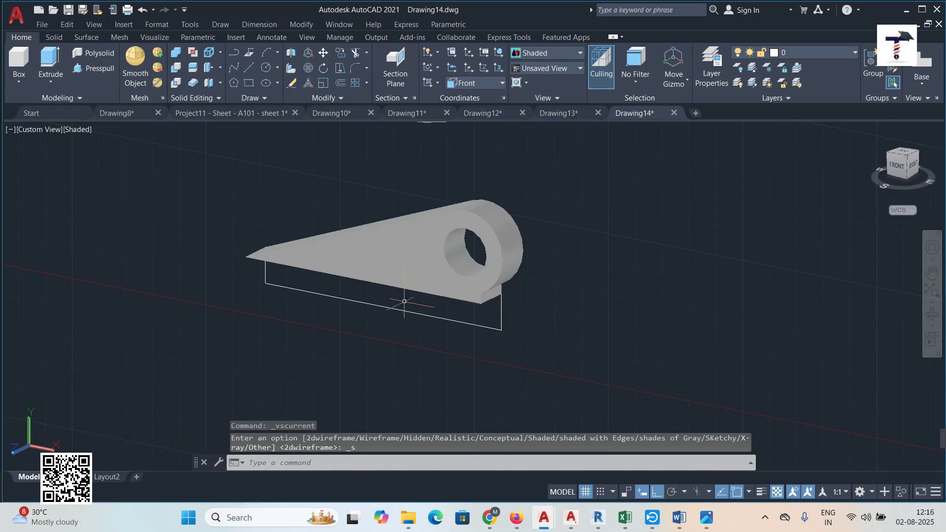
{"action": "left_click", "coordinate": [91, 134]}
{"action": "left_click", "coordinate": [120, 158]}
Step: Draw a line on the base plate's top face between the centres of the two holes spaced 92 apart
{"action": "scroll", "coordinate": [449, 273], "scroll_direction": "down", "scroll_amount": 5}
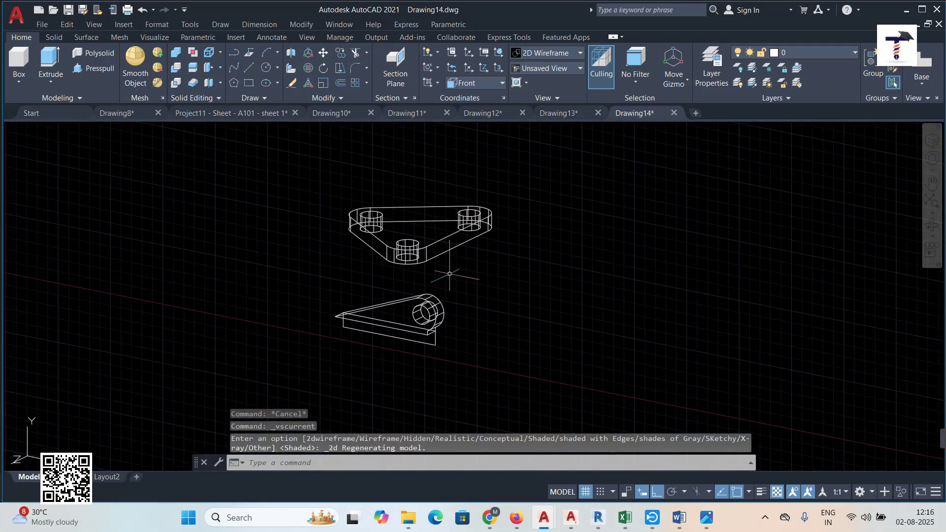
{"action": "middle_click_drag", "start_coordinate": [386, 241], "coordinate": [418, 250], "text": "shift"}
{"action": "scroll", "coordinate": [443, 176], "scroll_direction": "down", "scroll_amount": 3}
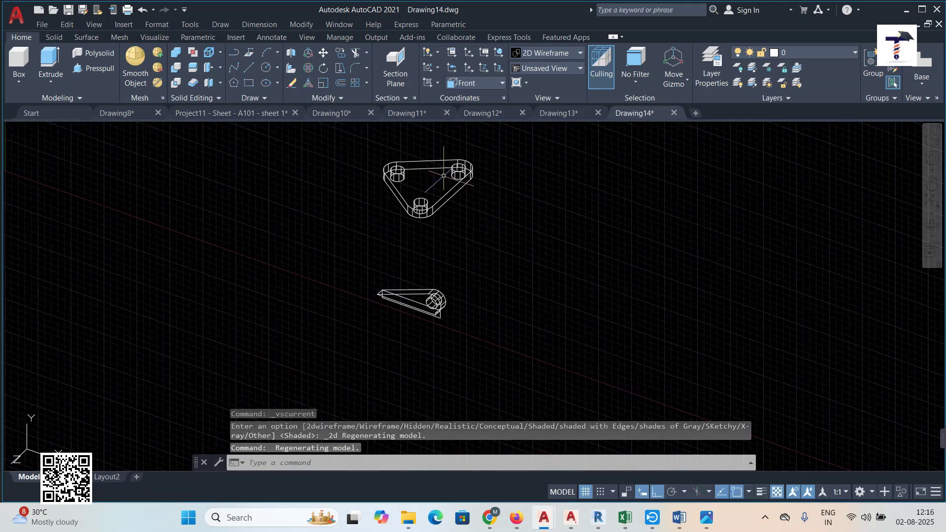
{"action": "middle_click_drag", "start_coordinate": [444, 175], "coordinate": [391, 242]}
{"action": "scroll", "coordinate": [431, 220], "scroll_direction": "up", "scroll_amount": 3}
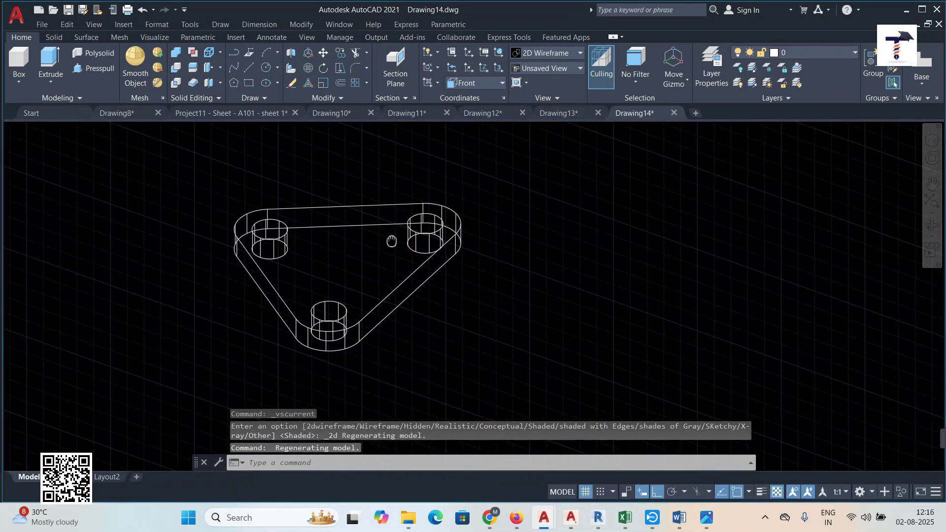
{"action": "scroll", "coordinate": [392, 240], "scroll_direction": "up", "scroll_amount": 2}
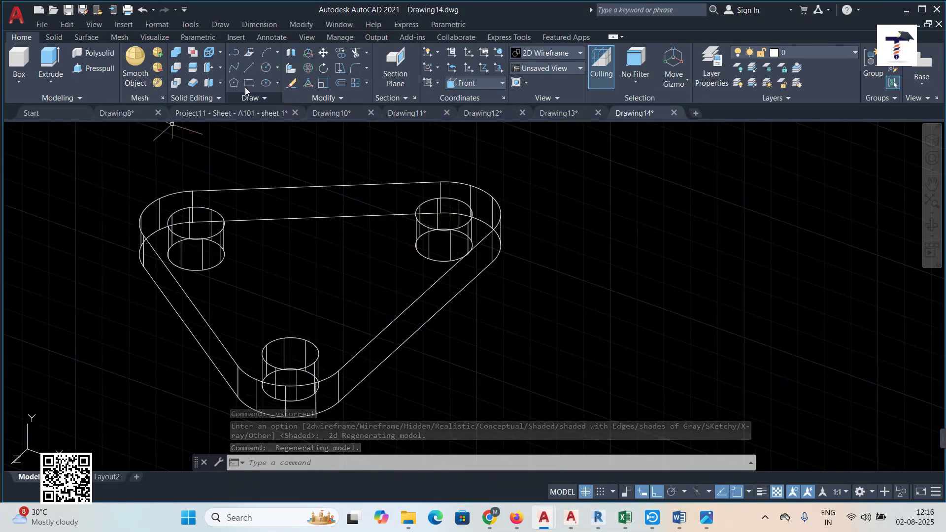
{"action": "left_click", "coordinate": [249, 70]}
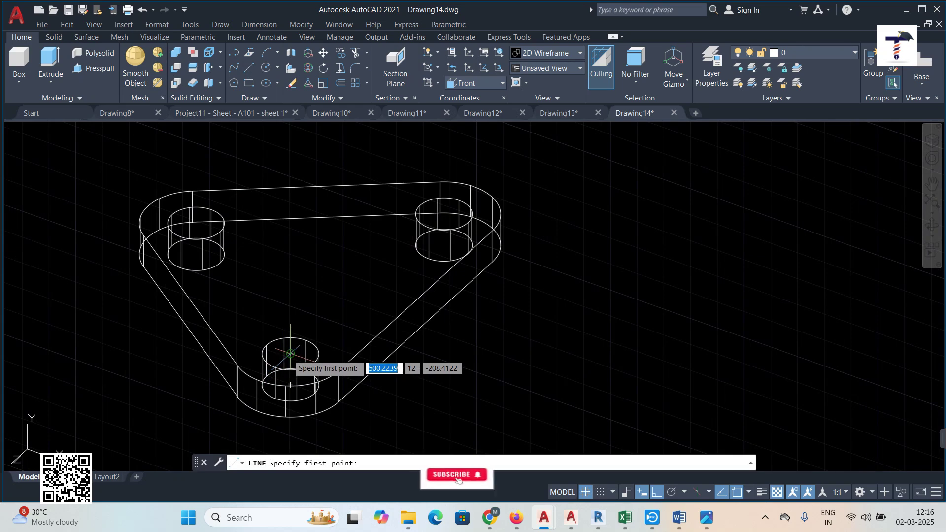
{"action": "left_click", "coordinate": [291, 354]}
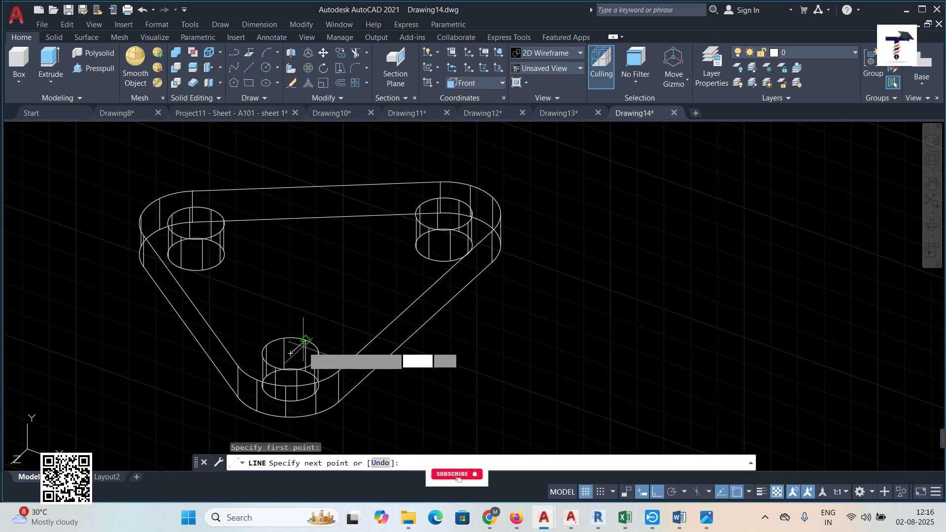
{"action": "left_click", "coordinate": [443, 214]}
{"action": "key", "text": "Escape"}
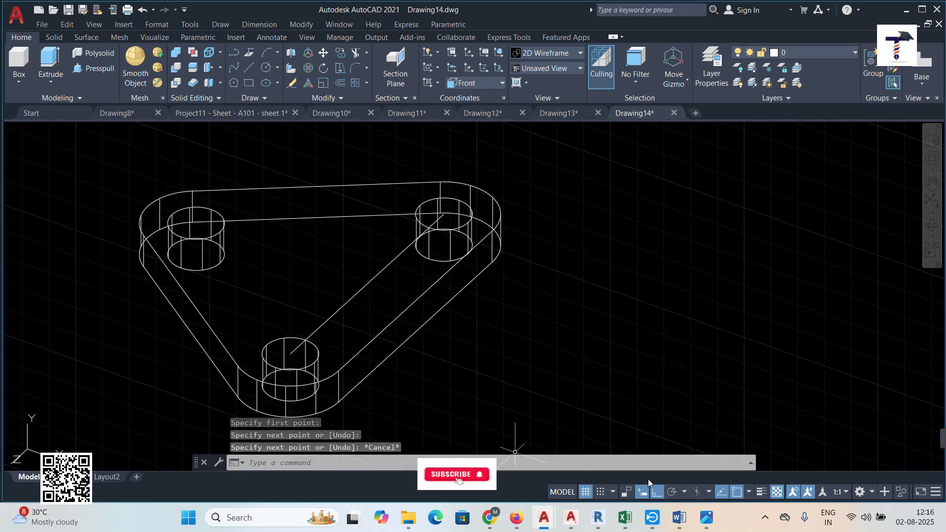
Step: After checking the rib dimensions in Picture 005.jpg in Photos, return to AutoCAD and draw a 25-long line outward from the midpoint of the hole-centre line
{"action": "left_click", "coordinate": [707, 518]}
{"action": "scroll", "coordinate": [650, 186], "scroll_direction": "down", "scroll_amount": 3}
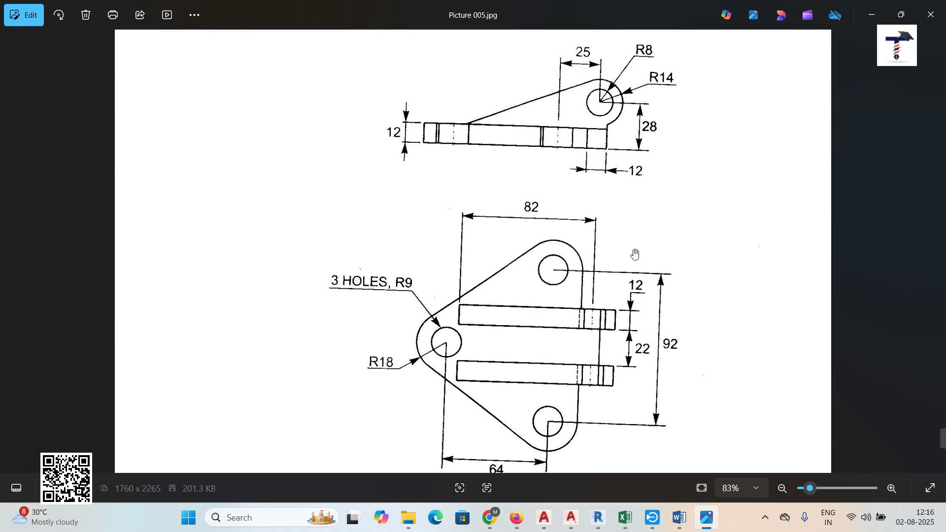
{"action": "mouse_move", "coordinate": [544, 522]}
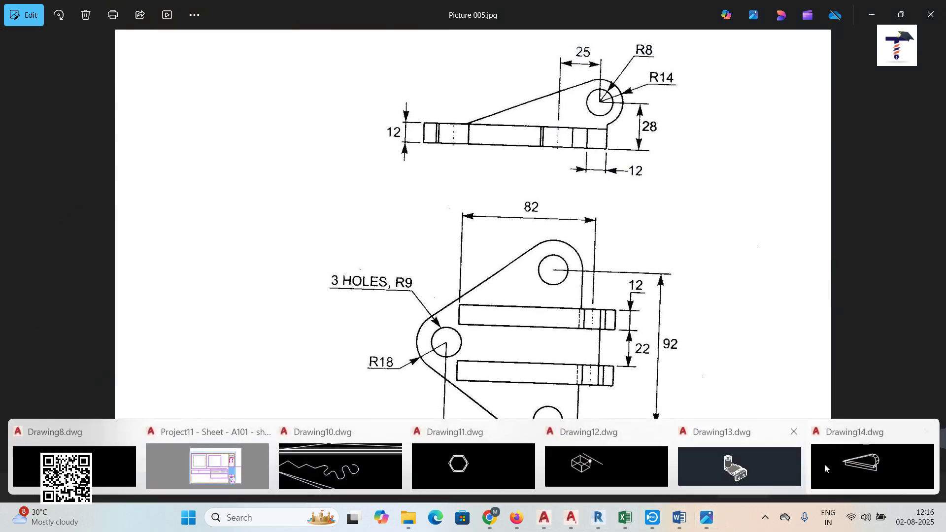
{"action": "left_click", "coordinate": [882, 463]}
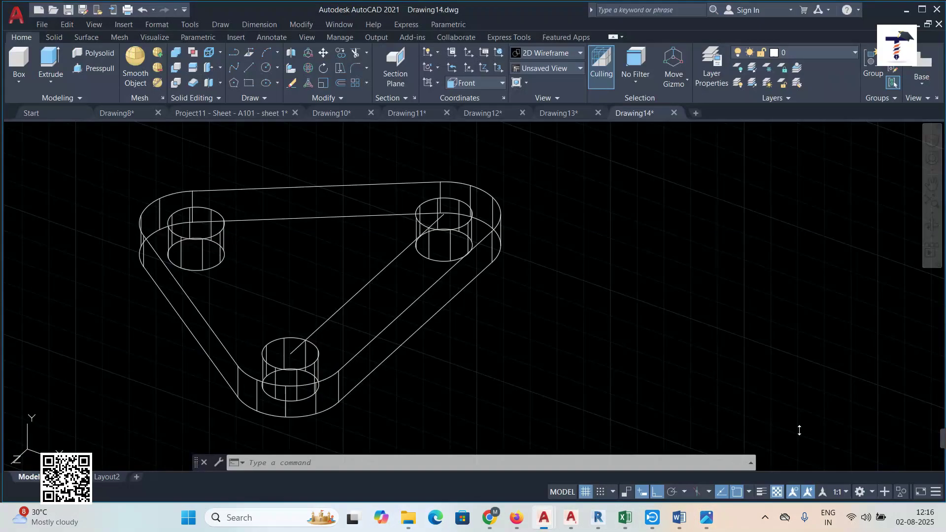
{"action": "left_click", "coordinate": [250, 70]}
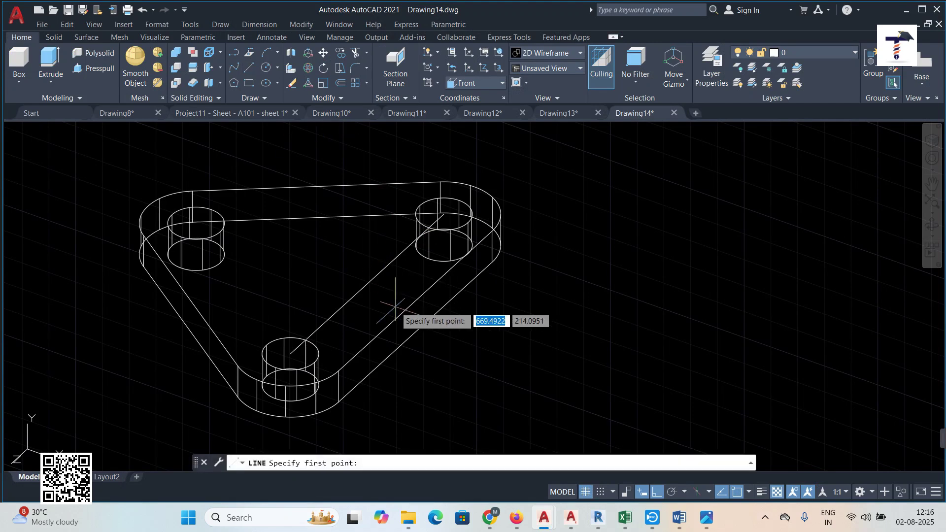
{"action": "left_click", "coordinate": [368, 284]}
{"action": "type", "text": "2"}
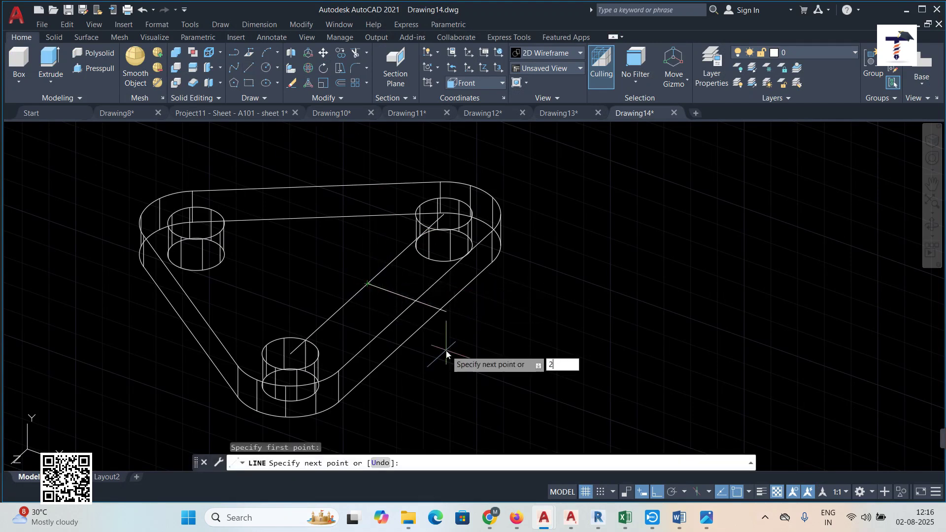
{"action": "type", "text": "5"}
{"action": "key", "text": "Return"}
{"action": "key", "text": "Escape"}
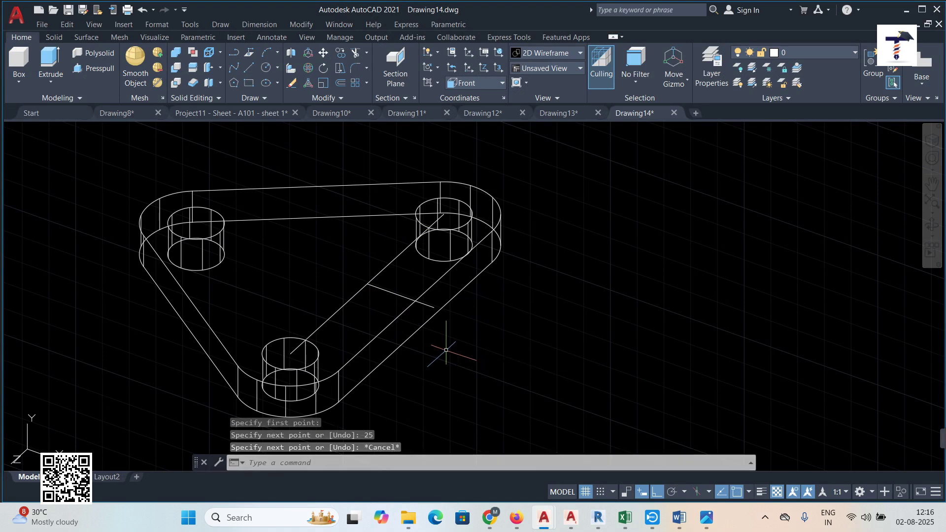
Step: Draw an 82-long line from the 25 line's outer end back toward the third hole, and erase the line joining the hole centres
{"action": "left_click", "coordinate": [247, 68]}
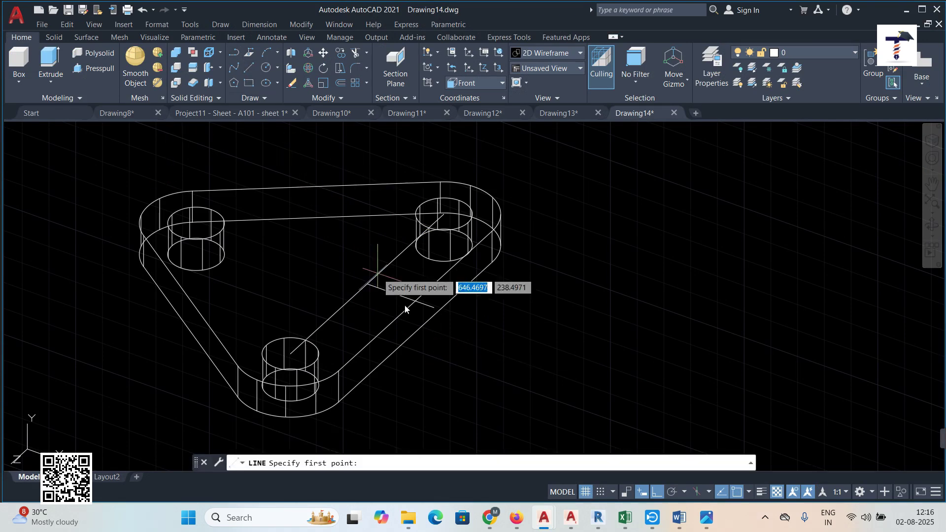
{"action": "left_click", "coordinate": [433, 308]}
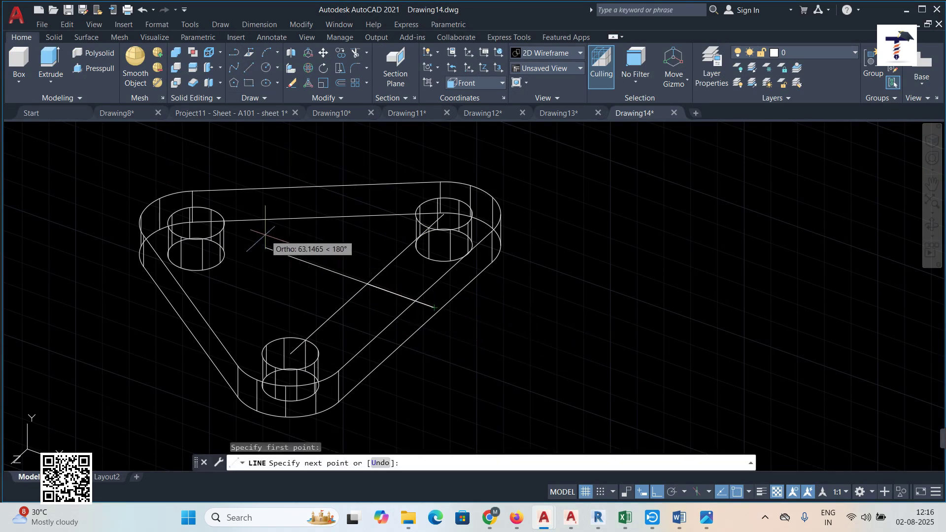
{"action": "type", "text": "82"}
{"action": "key", "text": "Return"}
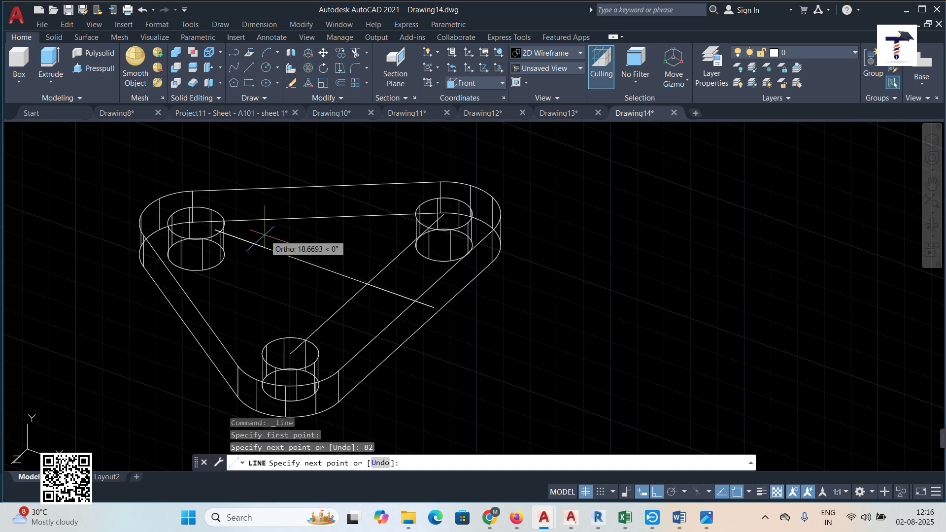
{"action": "key", "text": "Escape"}
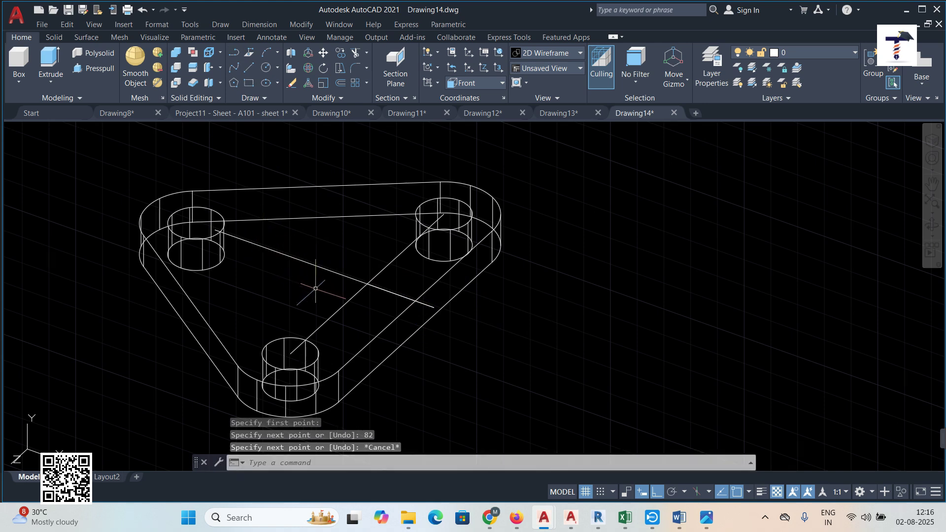
{"action": "left_click", "coordinate": [338, 309]}
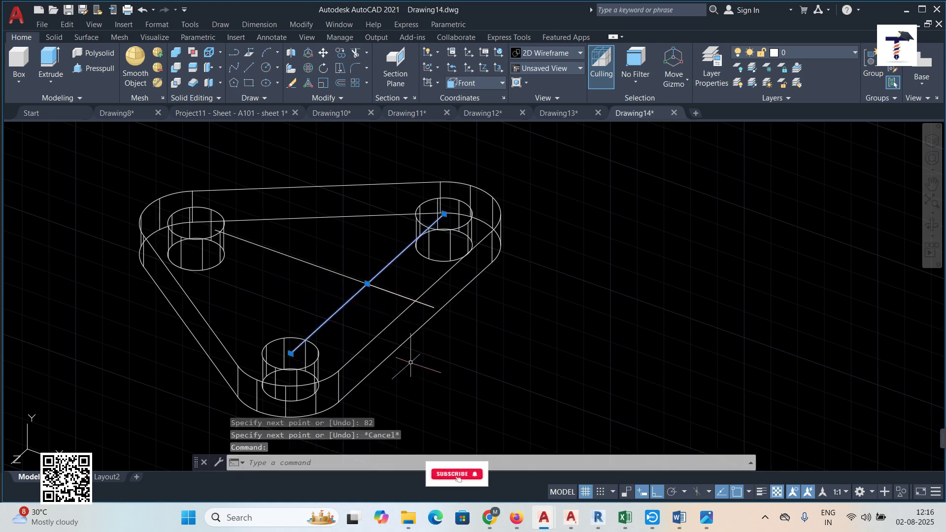
{"action": "key", "text": "Delete"}
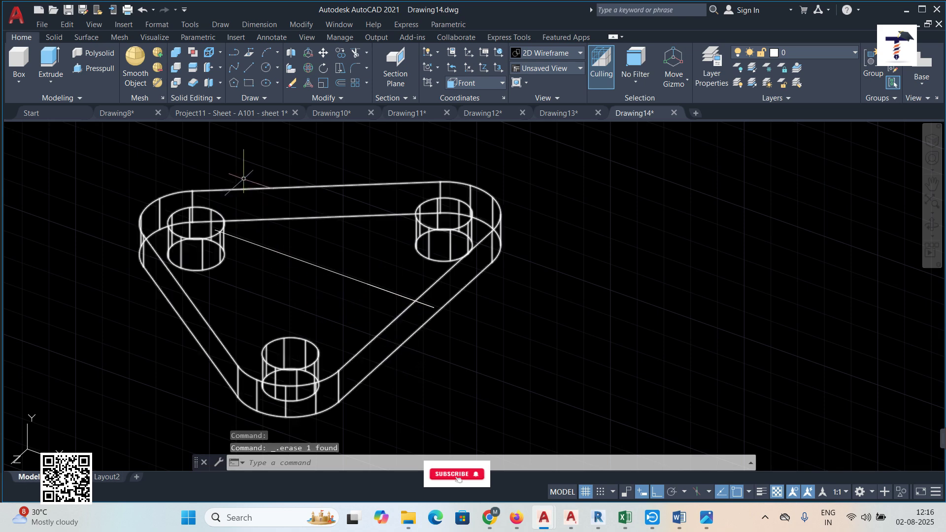
Step: After checking the rib spacing in Picture 005.jpg in Photos, return to AutoCAD and offset the 82-long centre line by 11 to both sides
{"action": "type", "text": "0"}
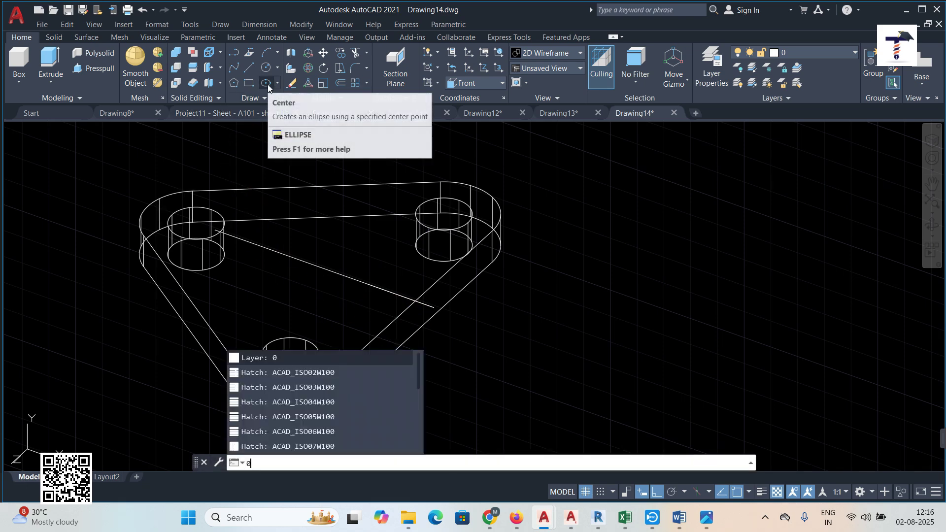
{"action": "key", "text": "BackSpace"}
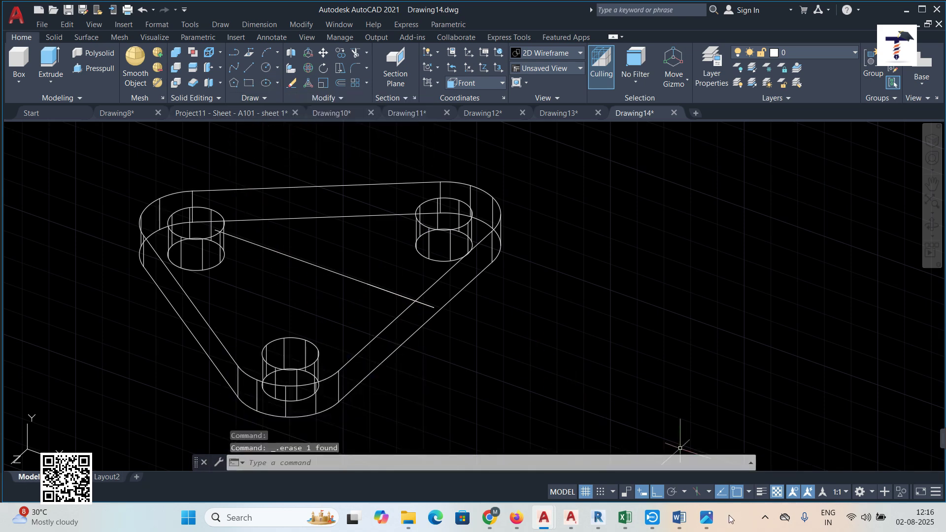
{"action": "left_click", "coordinate": [706, 517]}
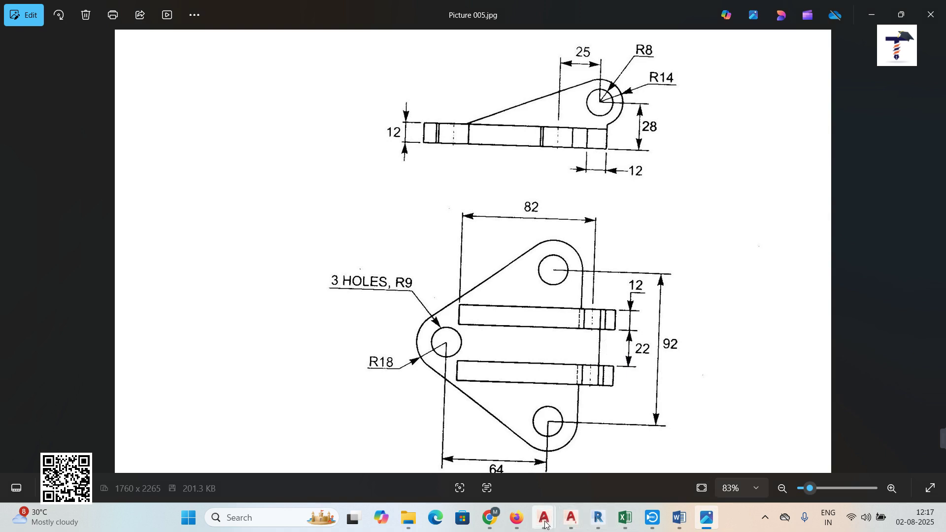
{"action": "mouse_move", "coordinate": [545, 523]}
{"action": "left_click", "coordinate": [866, 468]}
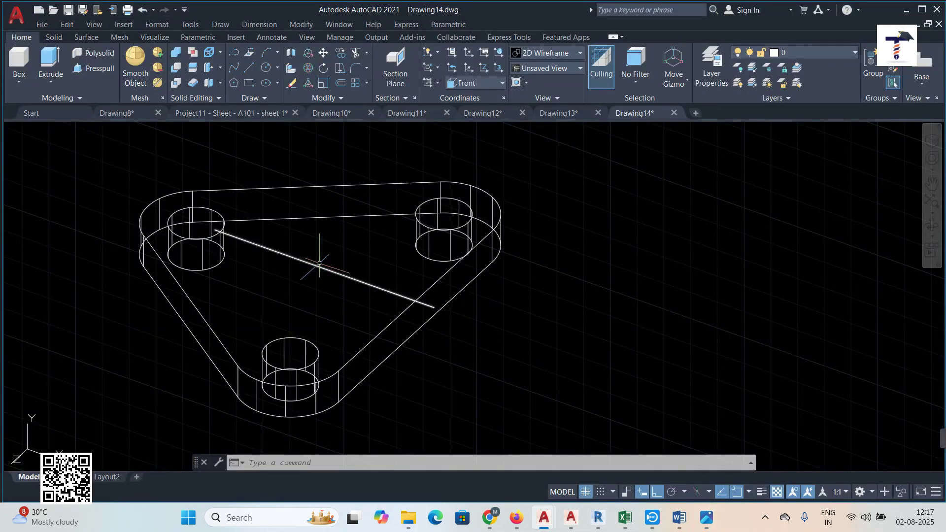
{"action": "type", "text": "o"}
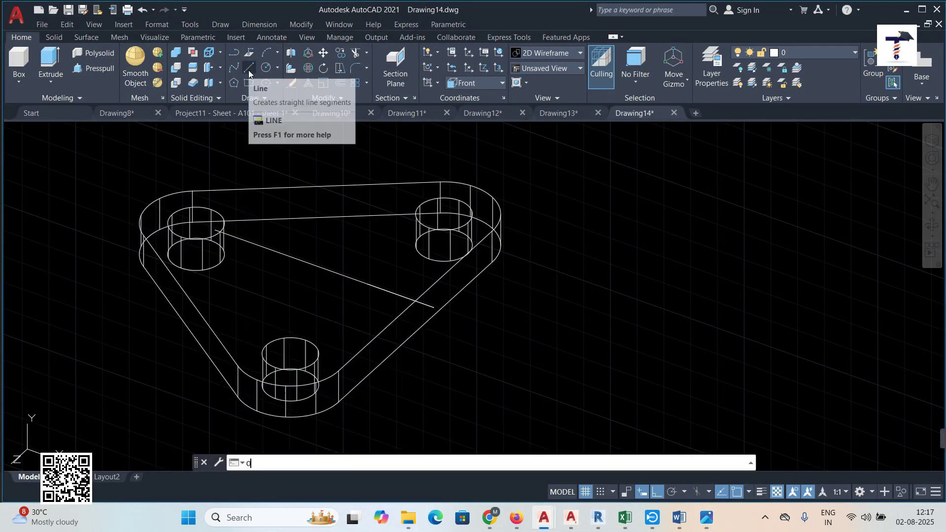
{"action": "key", "text": "Return"}
{"action": "type", "text": "1"}
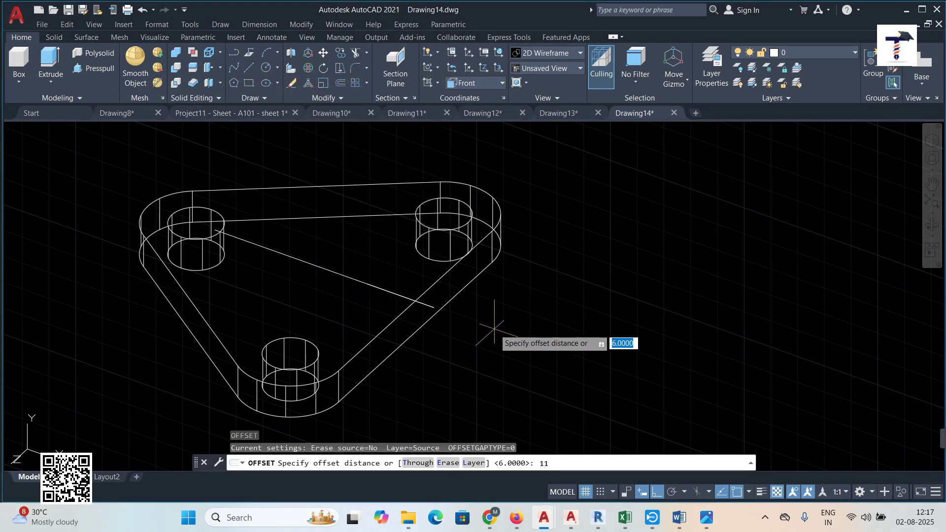
{"action": "type", "text": "1"}
{"action": "key", "text": "Return"}
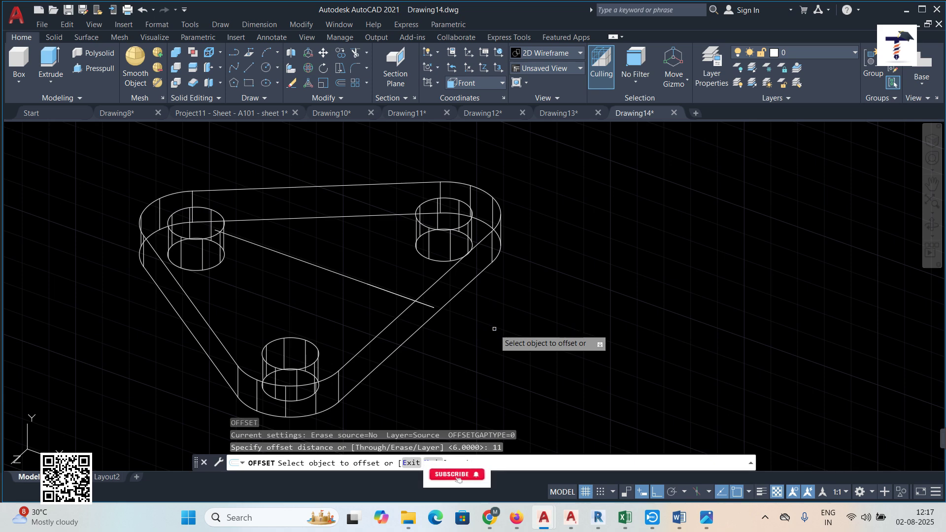
{"action": "left_click", "coordinate": [308, 263]}
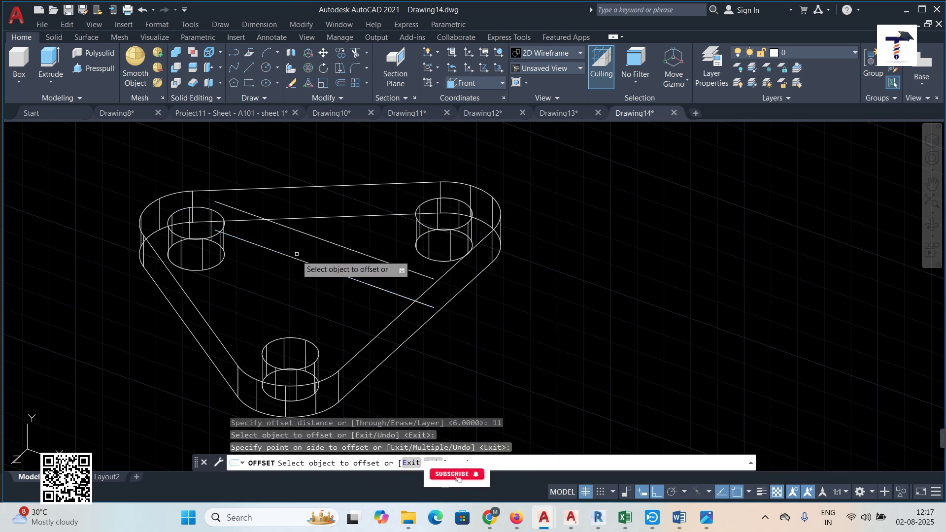
{"action": "left_click", "coordinate": [297, 258]}
{"action": "left_click", "coordinate": [280, 271]}
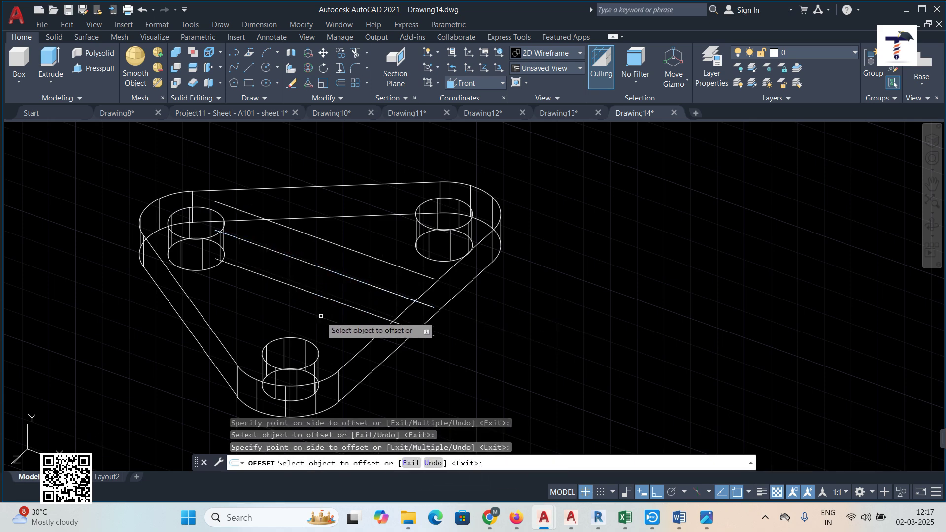
Step: Erase the two offset copies on either side of the 82-long centre line, keeping the centre line
{"action": "mouse_move", "coordinate": [317, 316]}
{"action": "middle_mouse_down"}
{"action": "mouse_move", "coordinate": [315, 268]}
{"action": "mouse_move", "coordinate": [327, 283]}
{"action": "mouse_move", "coordinate": [325, 315]}
{"action": "middle_mouse_up"}
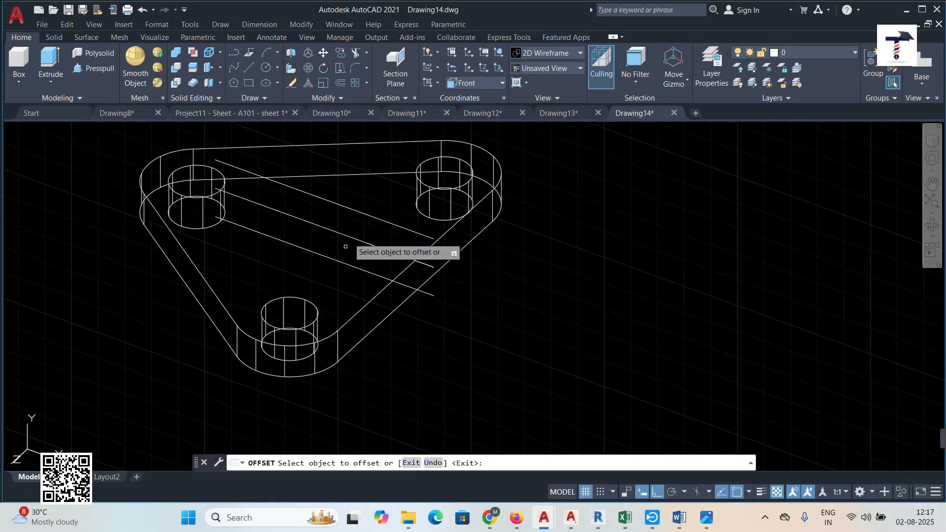
{"action": "key", "text": "Escape"}
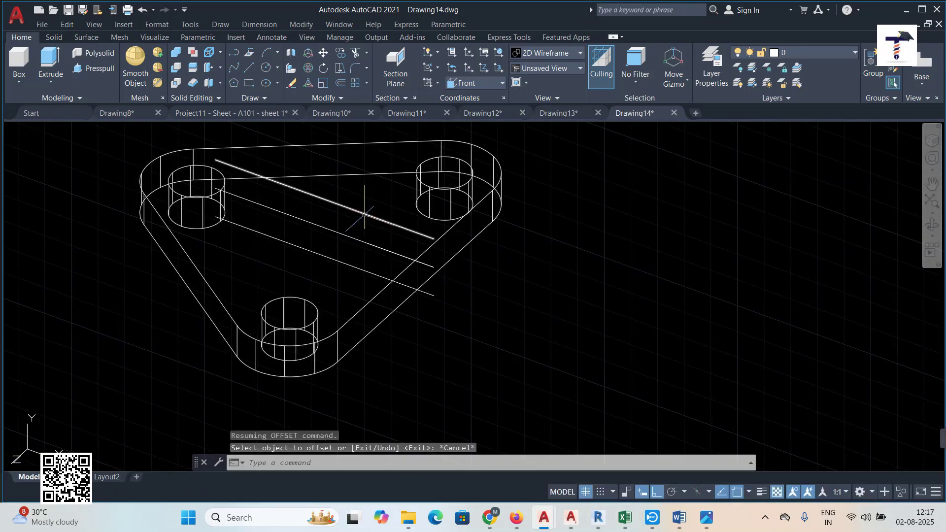
{"action": "left_click", "coordinate": [364, 213]}
{"action": "left_click", "coordinate": [364, 269]}
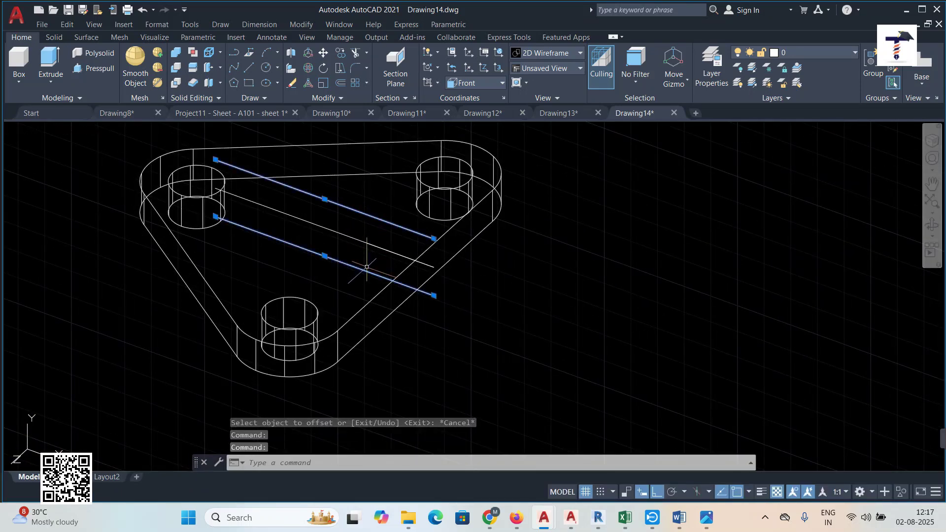
{"action": "key", "text": "Delete"}
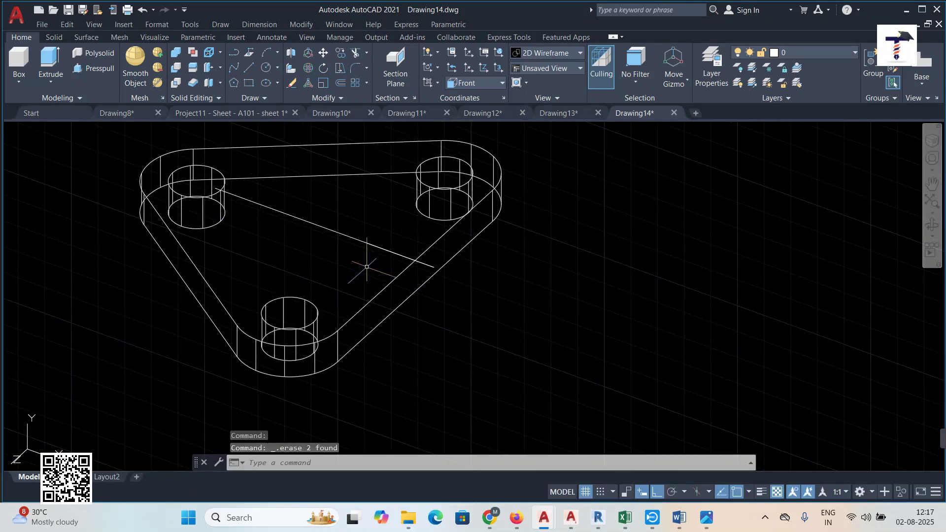
Step: Set a new UCS with its origin at the centre line's outer end and its Z axis perpendicular to the base plate, pointing downward
{"action": "left_click", "coordinate": [483, 68]}
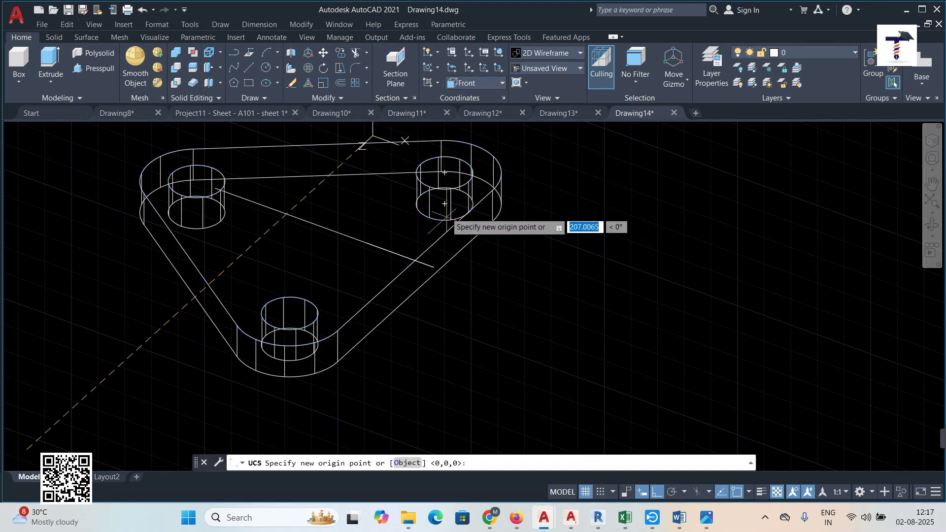
{"action": "left_click", "coordinate": [434, 267]}
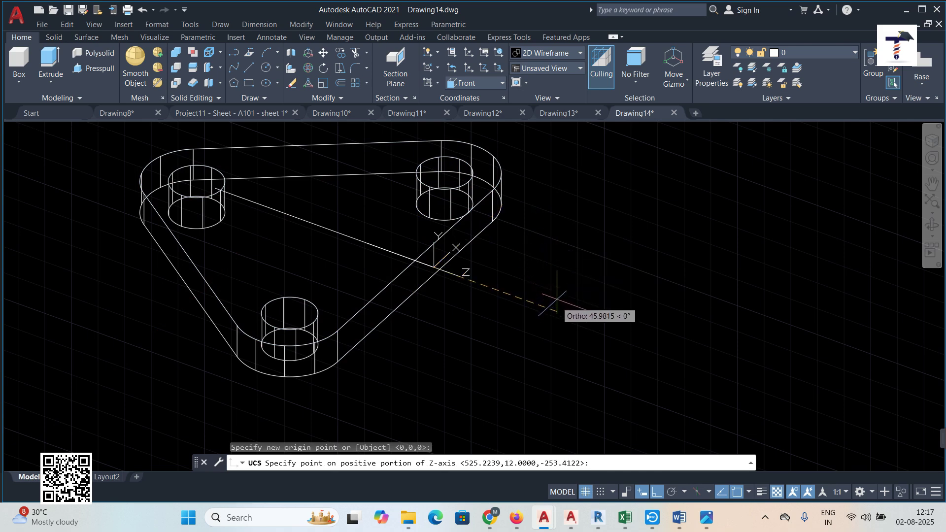
{"action": "left_click", "coordinate": [430, 332]}
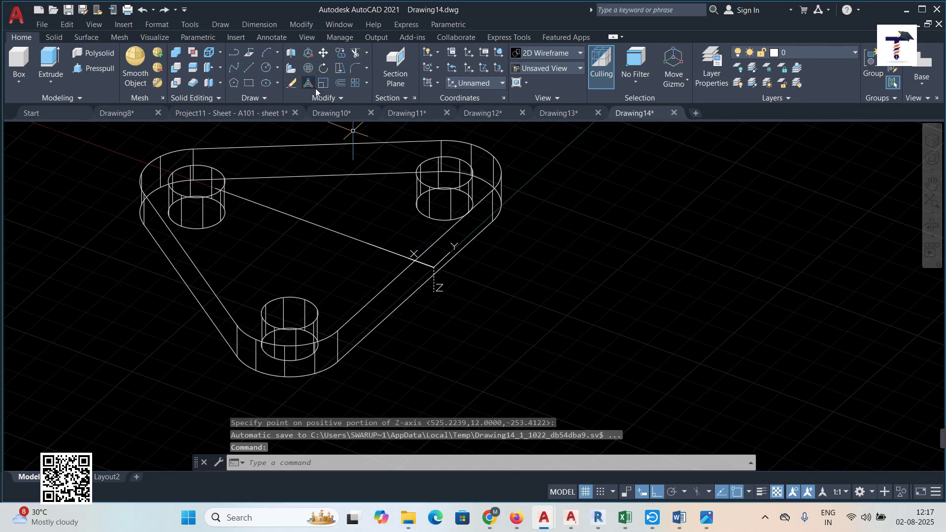
Step: Offset the 82-long centre line by 11 to both sides in the plane of the base plate's top face
{"action": "type", "text": "O"}
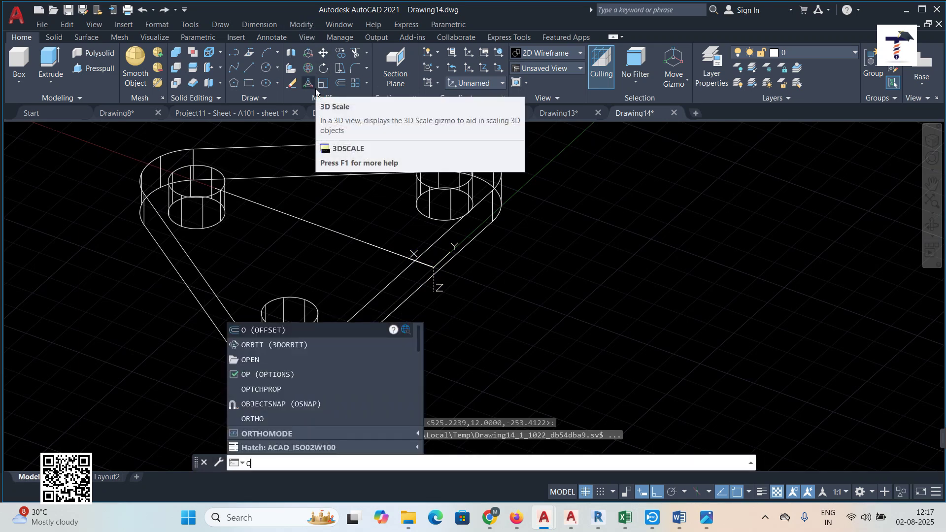
{"action": "key", "text": "Return"}
{"action": "type", "text": "11"}
{"action": "key", "text": "Return"}
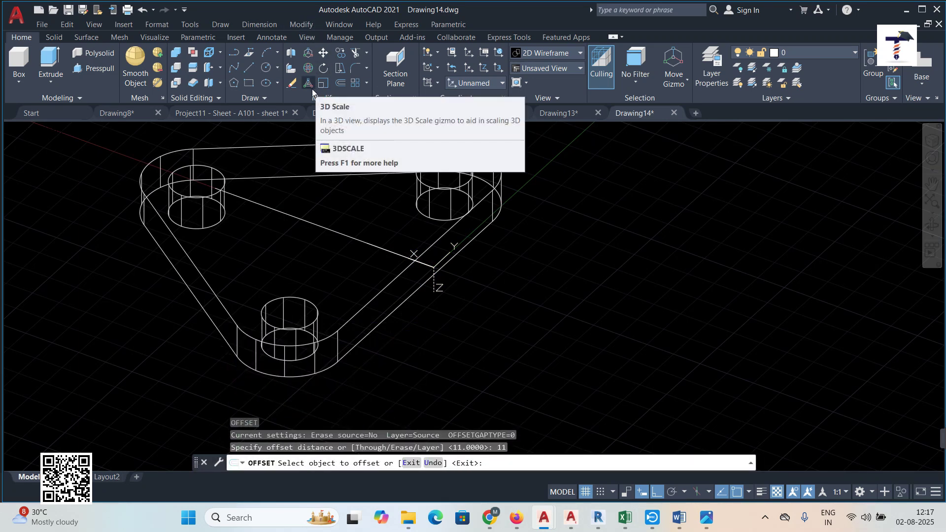
{"action": "left_click", "coordinate": [343, 233]}
{"action": "left_click", "coordinate": [437, 276]}
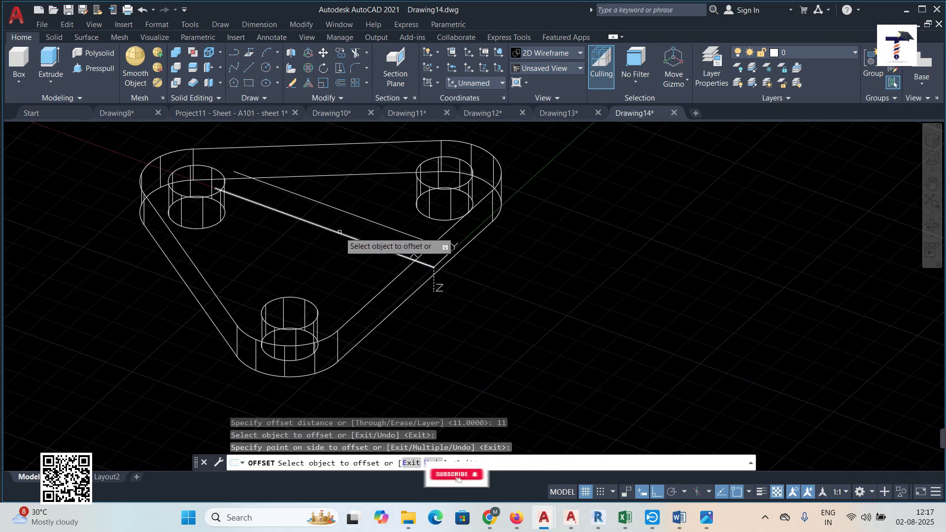
{"action": "left_click", "coordinate": [340, 231]}
{"action": "left_click", "coordinate": [324, 248]}
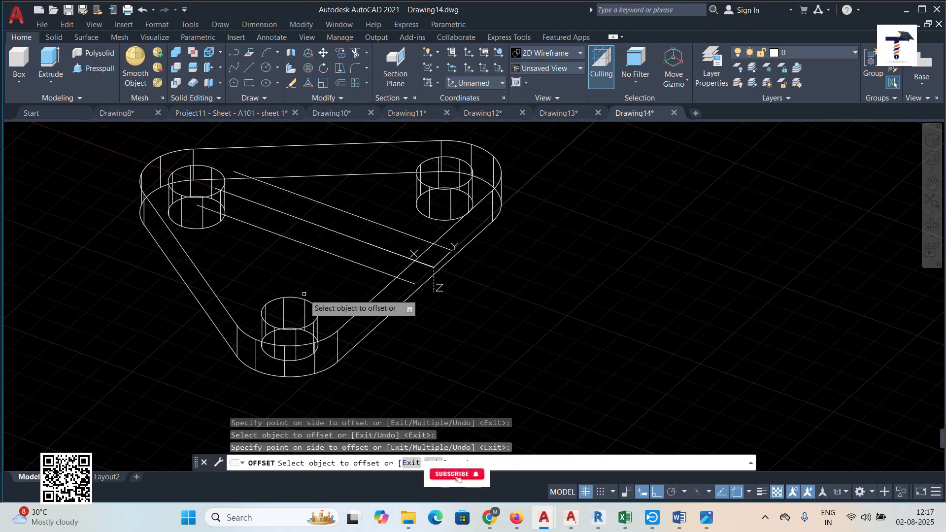
{"action": "mouse_move", "coordinate": [303, 298]}
{"action": "middle_mouse_down", "text": "shift"}
{"action": "mouse_move", "coordinate": [271, 262]}
{"action": "mouse_move", "coordinate": [270, 291]}
{"action": "mouse_move", "coordinate": [310, 294]}
{"action": "middle_mouse_up", "text": "shift"}
{"action": "scroll", "coordinate": [379, 275], "scroll_direction": "down", "scroll_amount": 6}
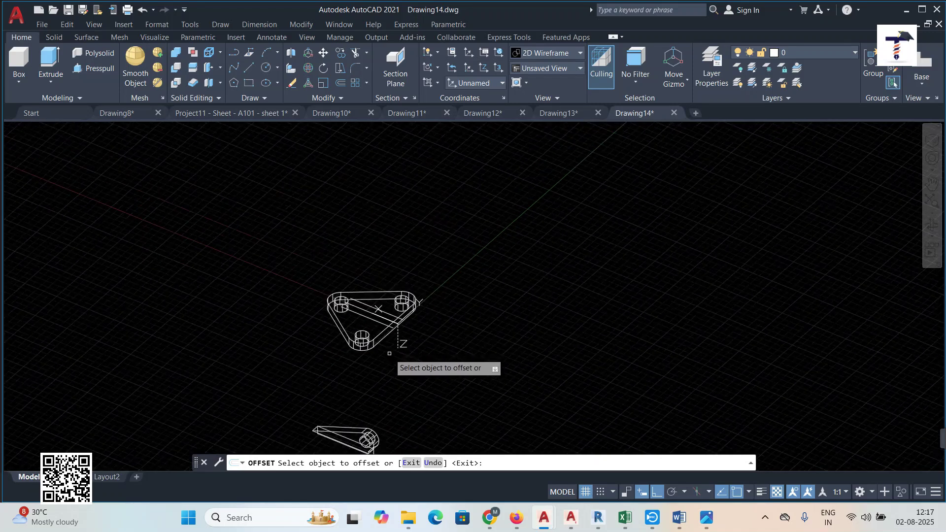
{"action": "scroll", "coordinate": [394, 367], "scroll_direction": "up", "scroll_amount": 2}
{"action": "middle_click_drag", "start_coordinate": [395, 368], "coordinate": [399, 282]}
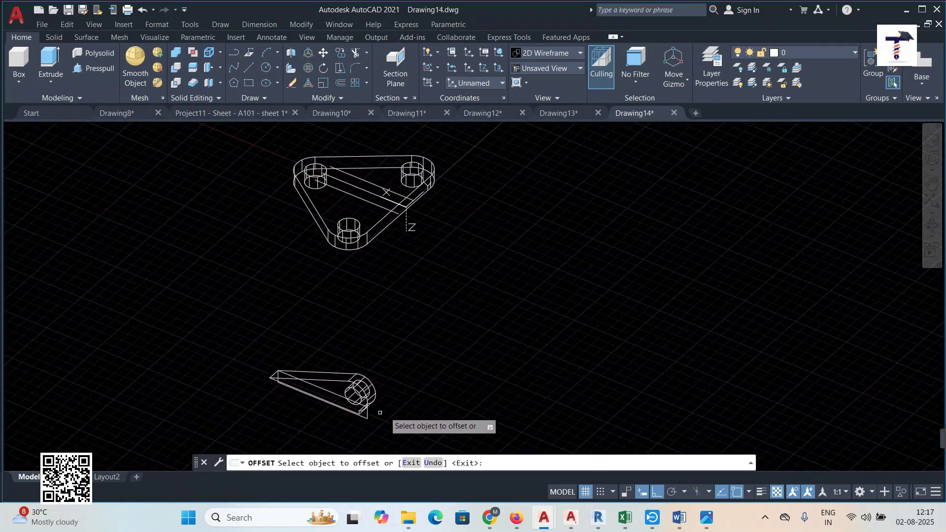
{"action": "middle_click_drag", "start_coordinate": [357, 424], "coordinate": [357, 398]}
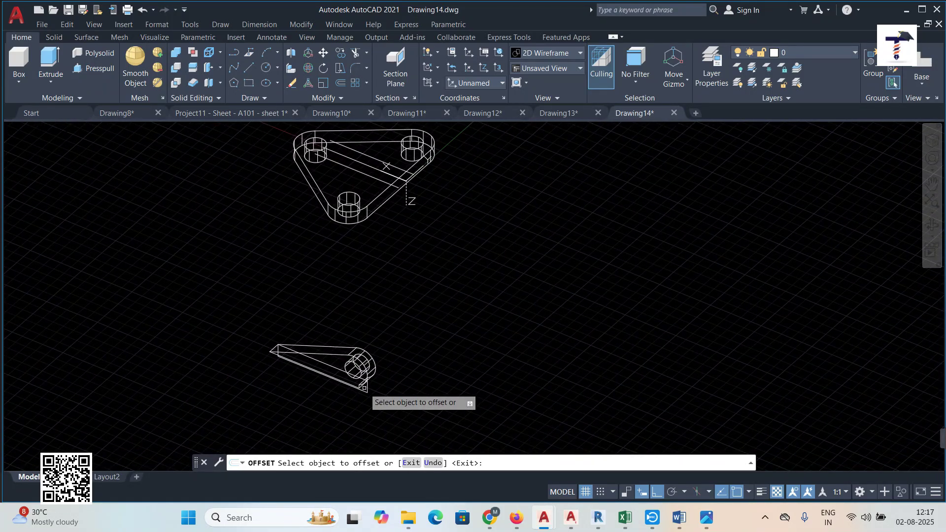
{"action": "key", "text": "Return"}
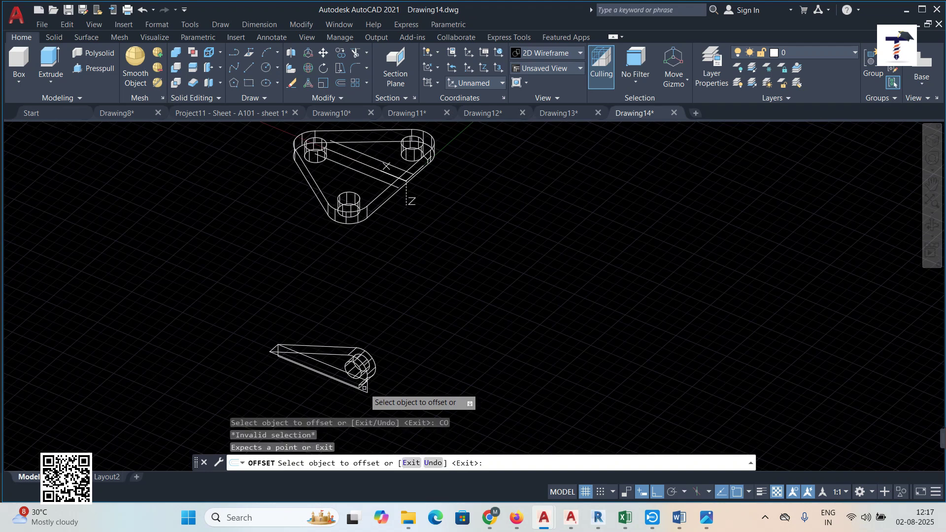
{"action": "left_click", "coordinate": [347, 355]}
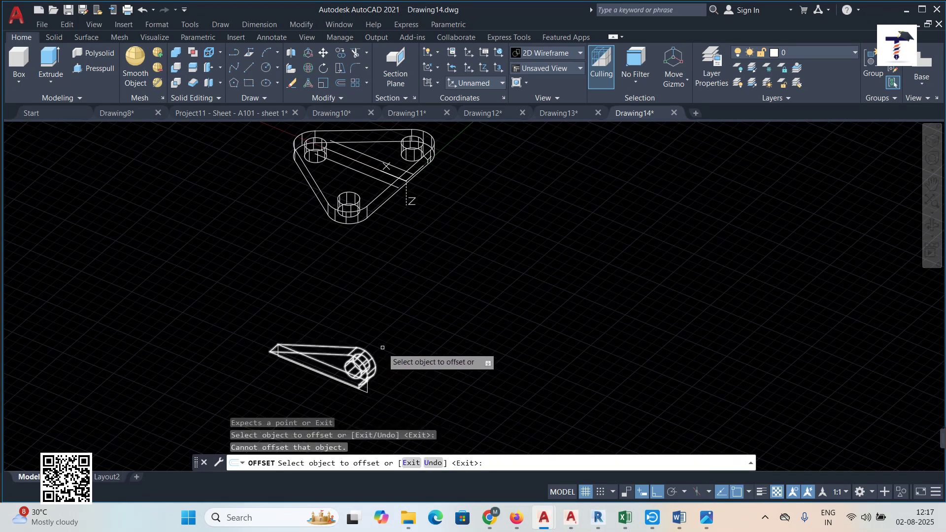
{"action": "left_click", "coordinate": [360, 348]}
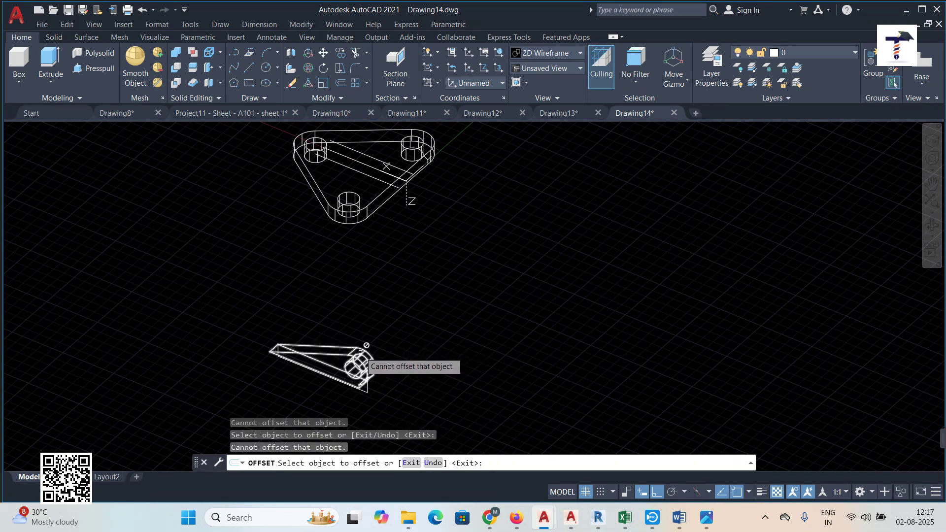
{"action": "key", "text": "Escape"}
{"action": "key", "text": "Escape"}
Step: Copy the drilled rib solid twice into the empty space beside the base plate, with Ortho off for the second copy
{"action": "type", "text": "C"}
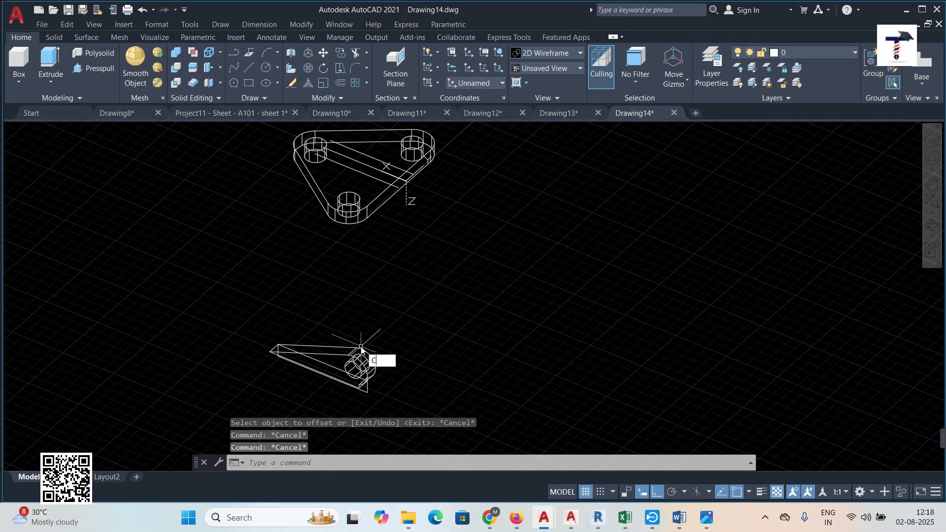
{"action": "type", "text": "o"}
{"action": "key", "text": "Return"}
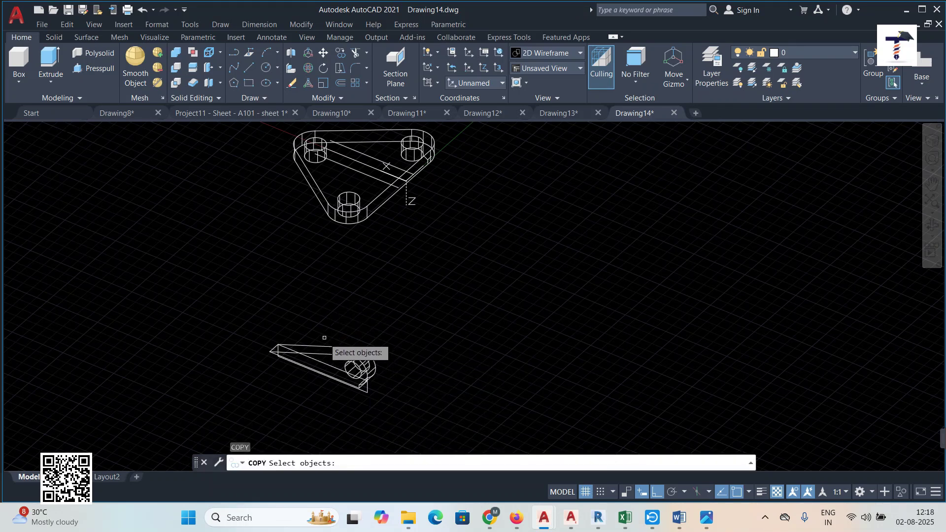
{"action": "left_click", "coordinate": [340, 362]}
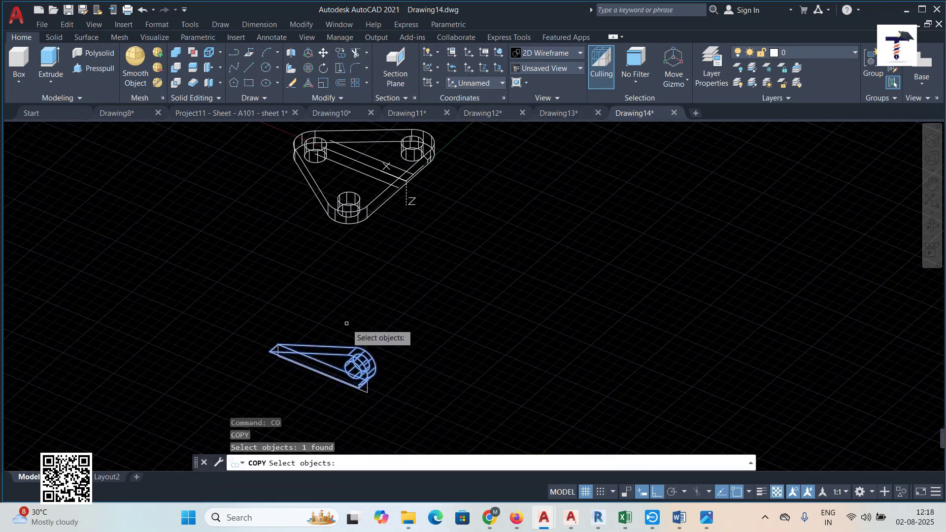
{"action": "key", "text": "Return"}
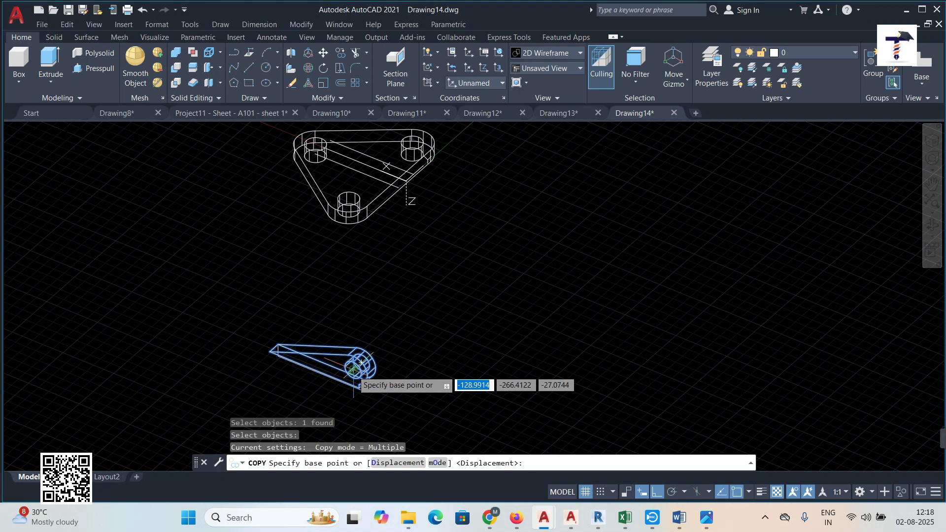
{"action": "left_click", "coordinate": [354, 369]}
{"action": "left_click", "coordinate": [186, 295]}
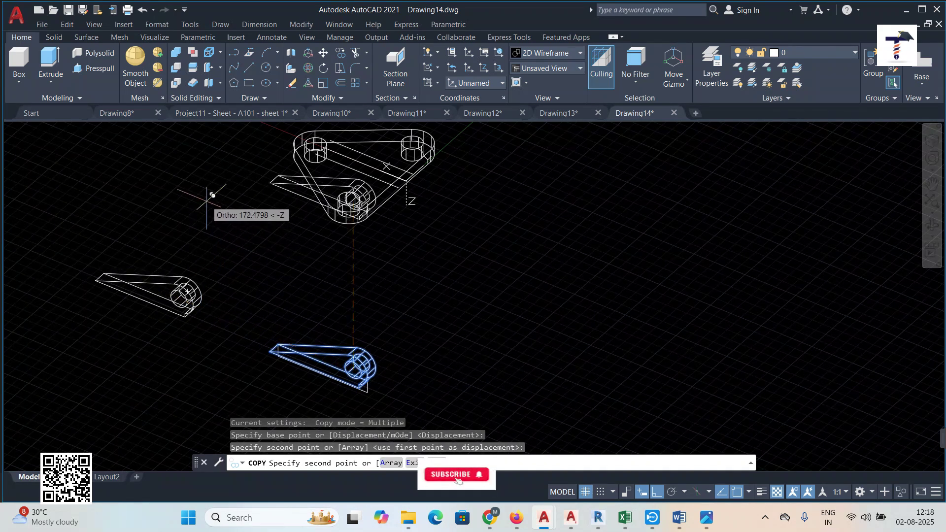
{"action": "key", "text": "F8"}
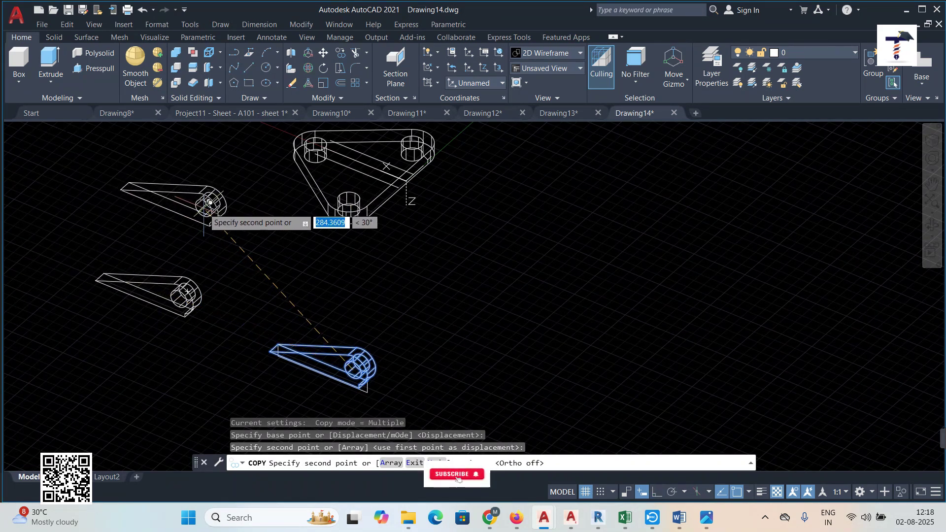
{"action": "left_click", "coordinate": [213, 205]}
{"action": "key", "text": "Escape"}
Step: Move the upper rib copy by its pointed end's rear corner onto the inner endpoint of the offset line nearer the single front hole
{"action": "scroll", "coordinate": [213, 205], "scroll_direction": "up", "scroll_amount": 3}
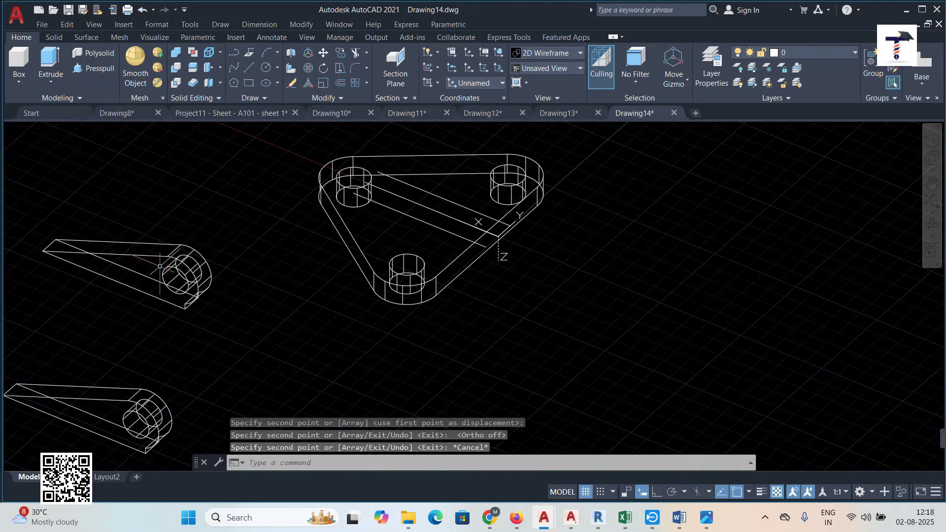
{"action": "key", "text": "Return"}
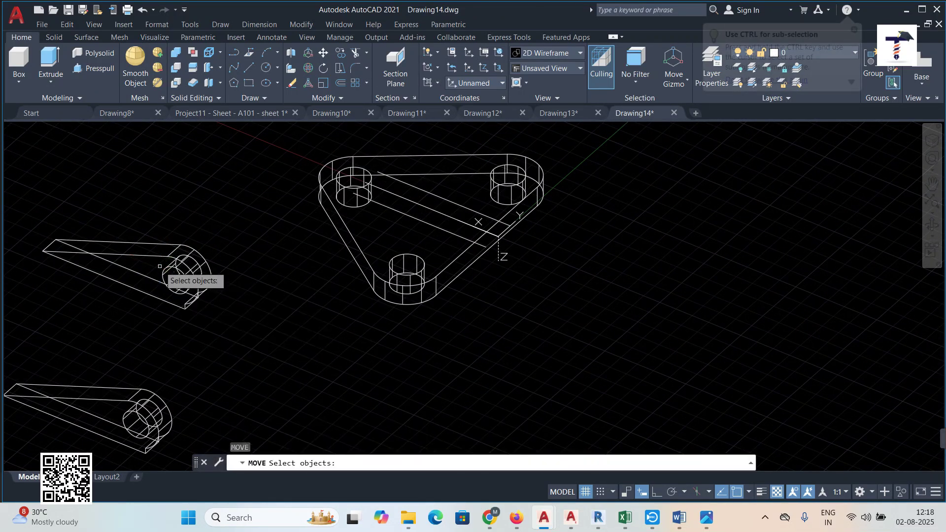
{"action": "left_click", "coordinate": [180, 271]}
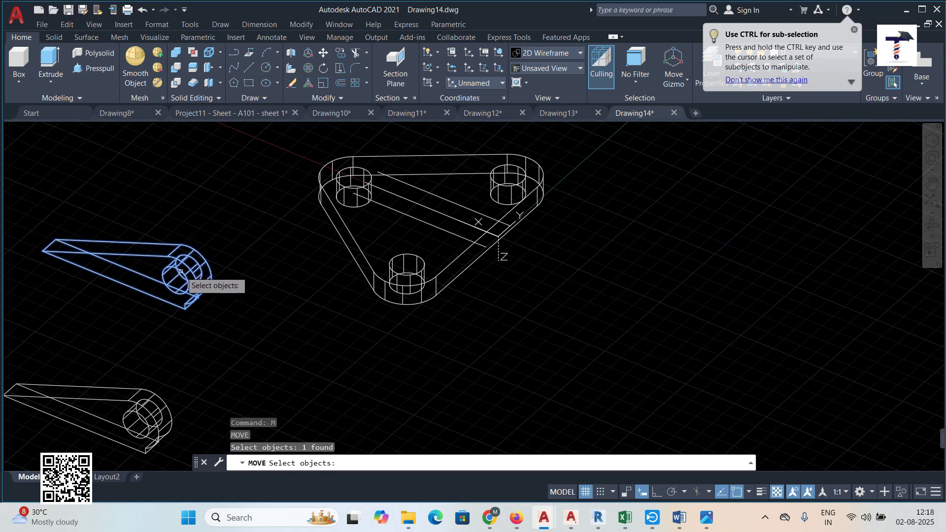
{"action": "key", "text": "Return"}
{"action": "scroll", "coordinate": [54, 217], "scroll_direction": "up", "scroll_amount": 3}
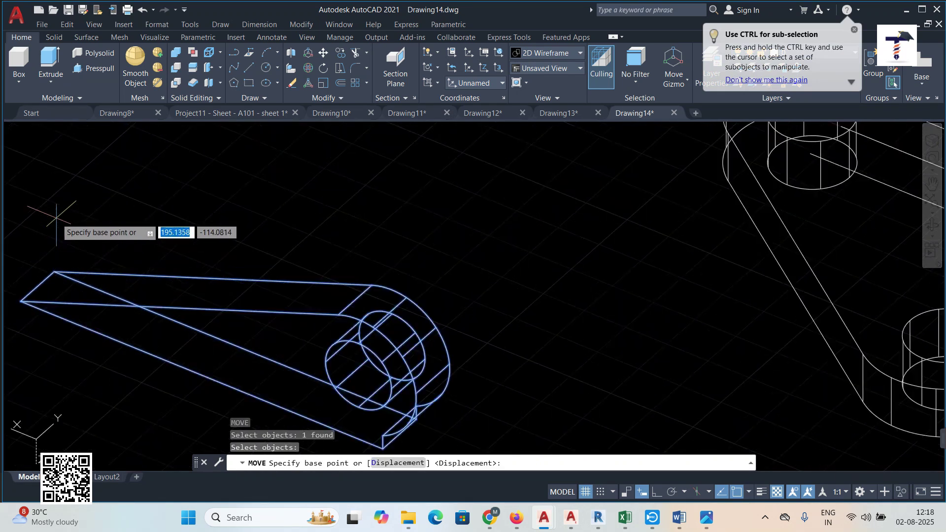
{"action": "left_click", "coordinate": [55, 272]}
{"action": "scroll", "coordinate": [871, 286], "scroll_direction": "down", "scroll_amount": 3}
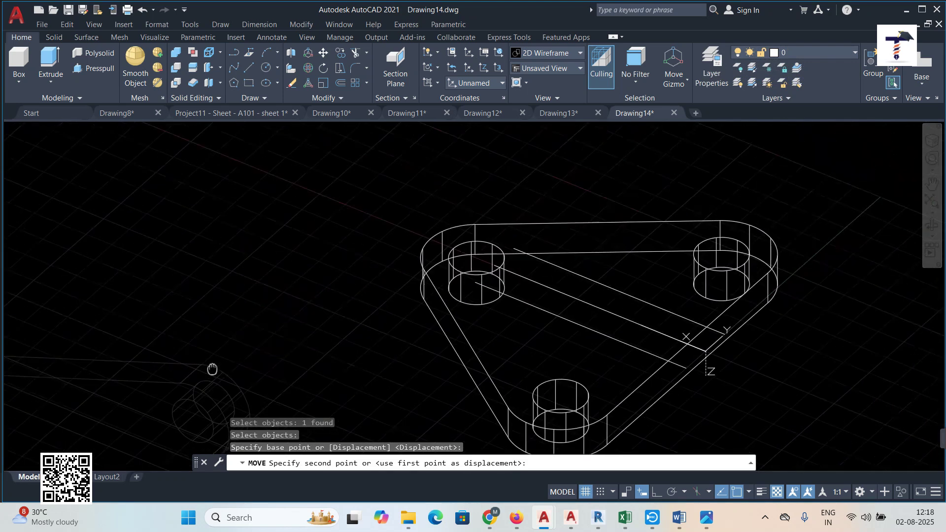
{"action": "scroll", "coordinate": [339, 367], "scroll_direction": "up", "scroll_amount": 4}
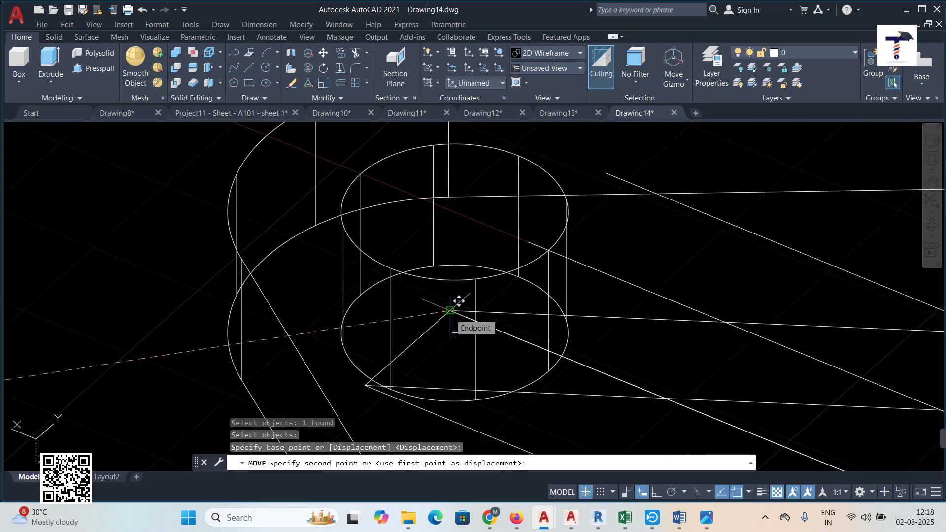
{"action": "left_click", "coordinate": [449, 310]}
Step: Move the other rib copy by its pointed end's front corner onto the inner endpoint of the opposite offset line
{"action": "scroll", "coordinate": [450, 310], "scroll_direction": "down", "scroll_amount": 5}
{"action": "middle_click_drag", "start_coordinate": [507, 393], "coordinate": [395, 294]}
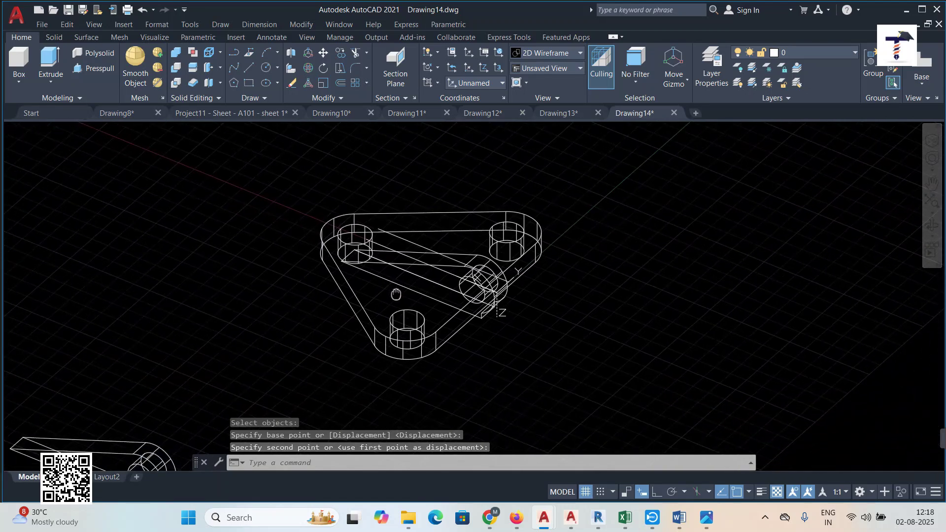
{"action": "middle_click_drag", "start_coordinate": [285, 332], "coordinate": [294, 271]}
{"action": "middle_click_drag", "start_coordinate": [201, 371], "coordinate": [252, 316]}
{"action": "type", "text": "m"}
{"action": "key", "text": "space"}
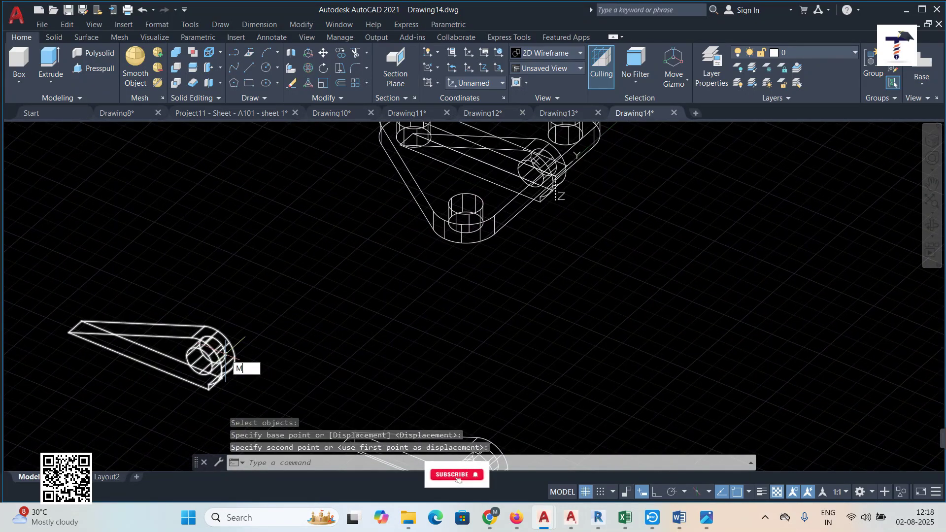
{"action": "left_click", "coordinate": [225, 354]}
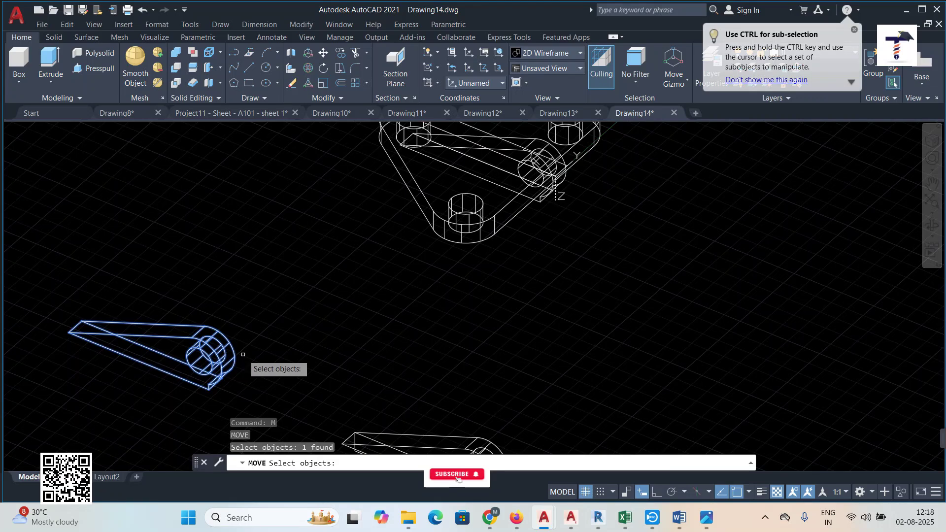
{"action": "key", "text": "space"}
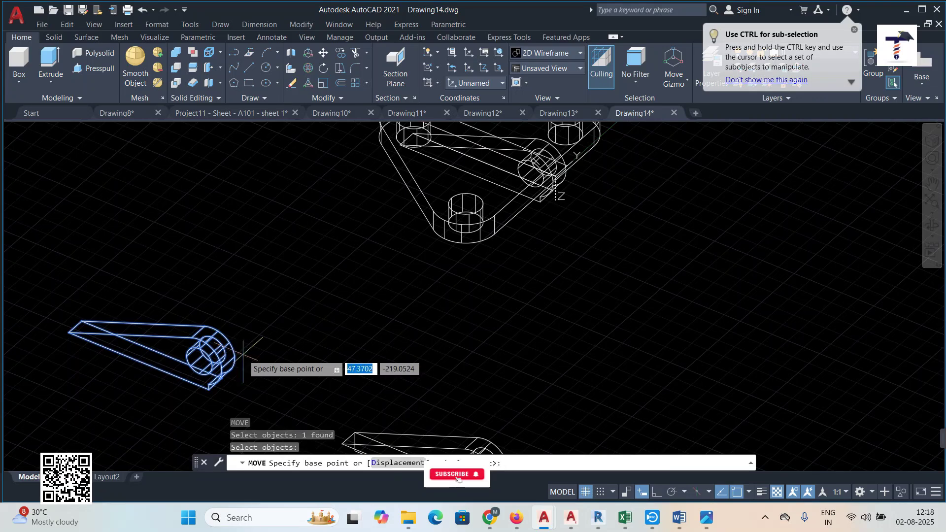
{"action": "left_click", "coordinate": [70, 329]}
{"action": "scroll", "coordinate": [247, 318], "scroll_direction": "down", "scroll_amount": 4}
{"action": "scroll", "coordinate": [257, 303], "scroll_direction": "up", "scroll_amount": 5}
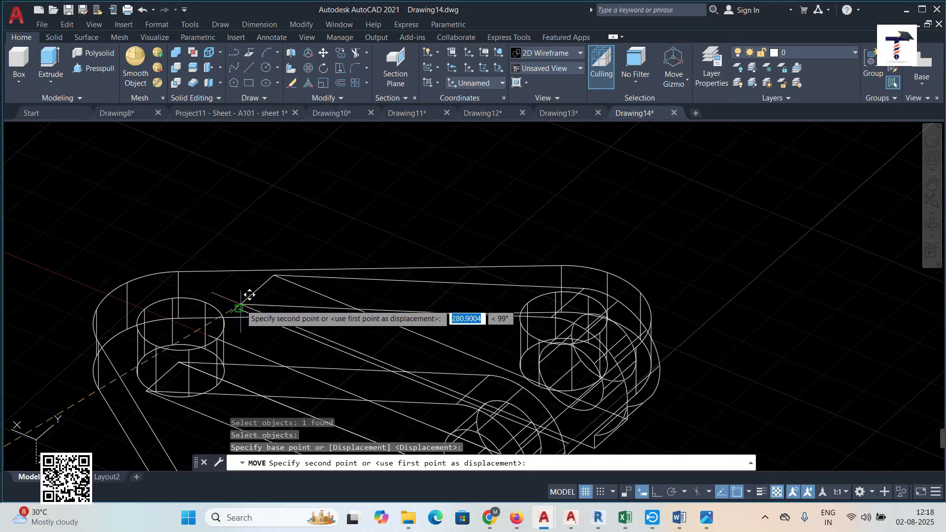
{"action": "left_click", "coordinate": [240, 306]}
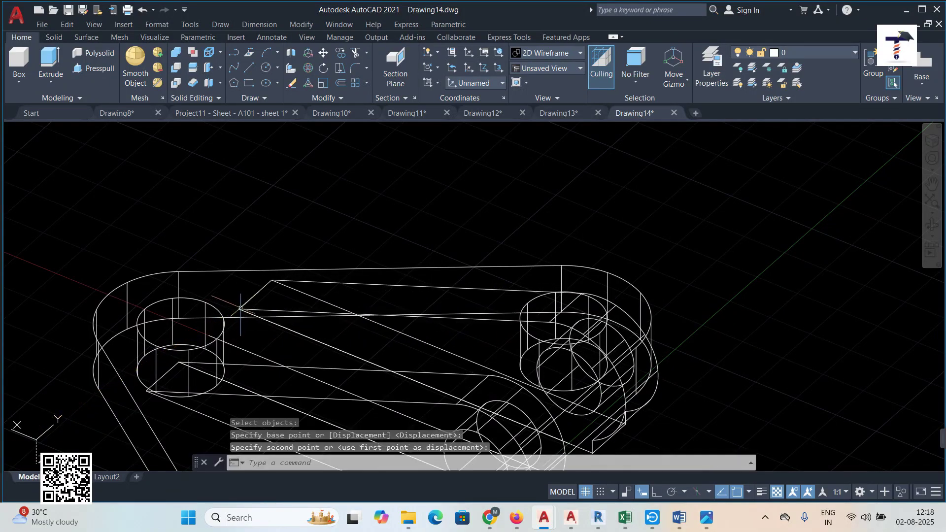
Step: Delete the centre line running between the two ribs on the base plate
{"action": "scroll", "coordinate": [239, 306], "scroll_direction": "down", "scroll_amount": 3}
{"action": "scroll", "coordinate": [350, 399], "scroll_direction": "up", "scroll_amount": 2}
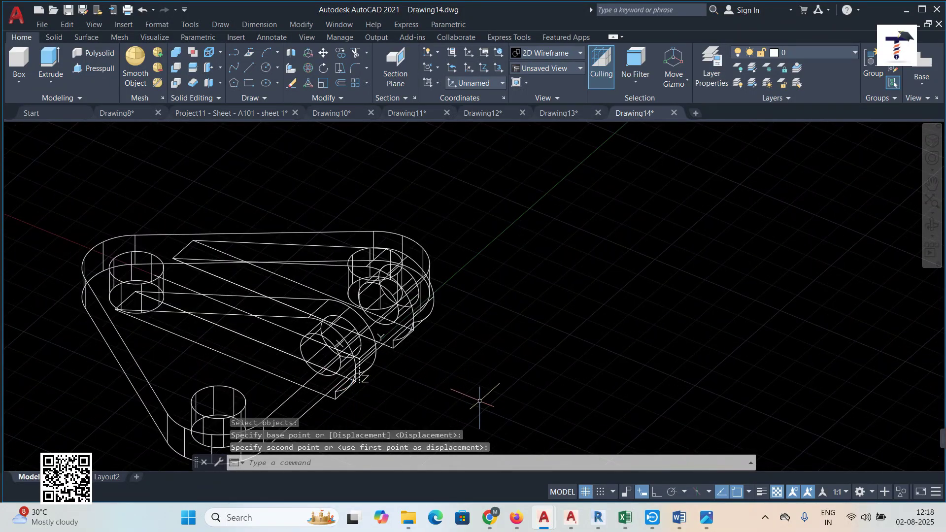
{"action": "middle_click_drag", "start_coordinate": [479, 401], "coordinate": [269, 294], "text": "shift"}
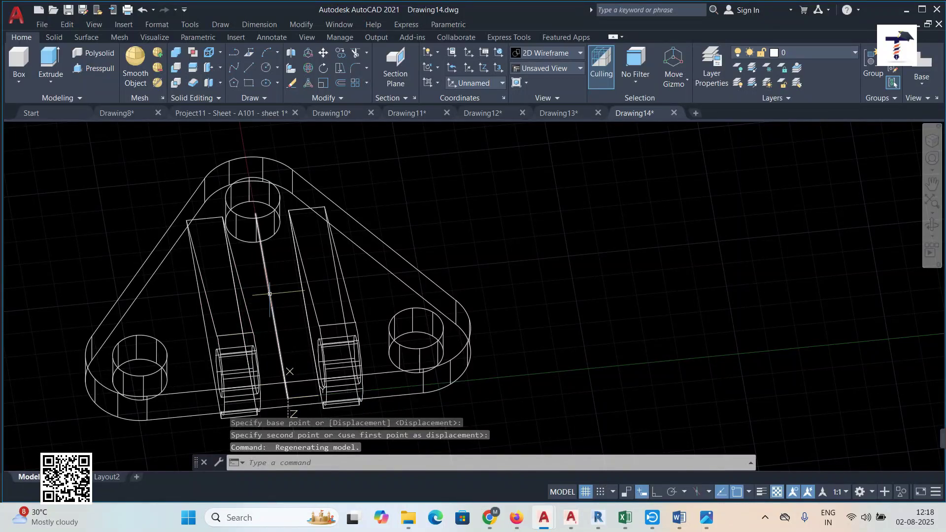
{"action": "left_click", "coordinate": [270, 294]}
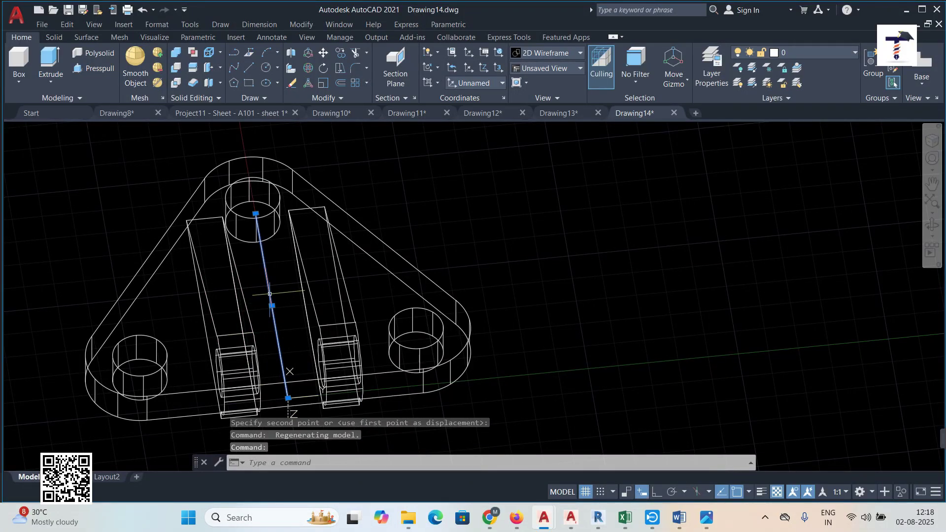
{"action": "key", "text": "Delete"}
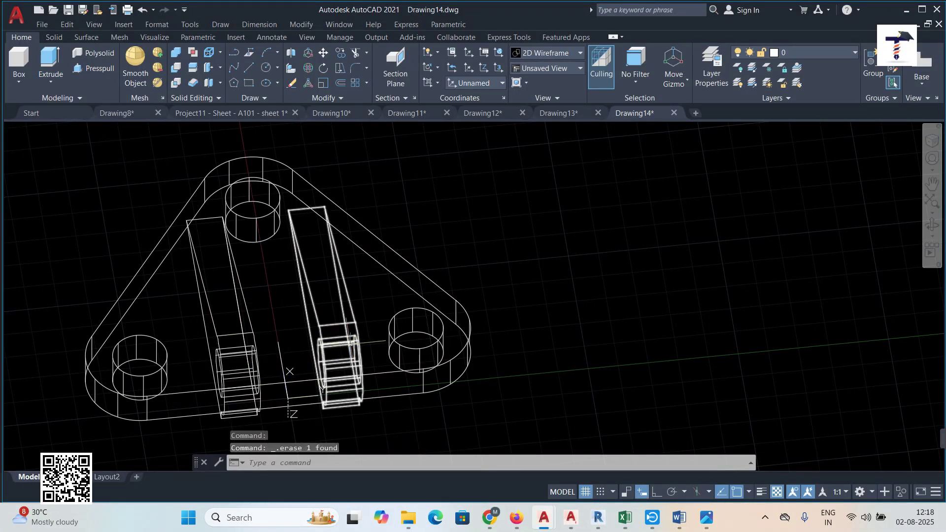
Step: Inspect the round ends of the ribs, compare them with the dimensions in Picture 005.jpg, and return to the drawing
{"action": "mouse_move", "coordinate": [337, 341]}
{"action": "middle_mouse_down", "text": "shift"}
{"action": "mouse_move", "coordinate": [330, 349]}
{"action": "mouse_move", "coordinate": [225, 284]}
{"action": "middle_mouse_up", "text": "shift"}
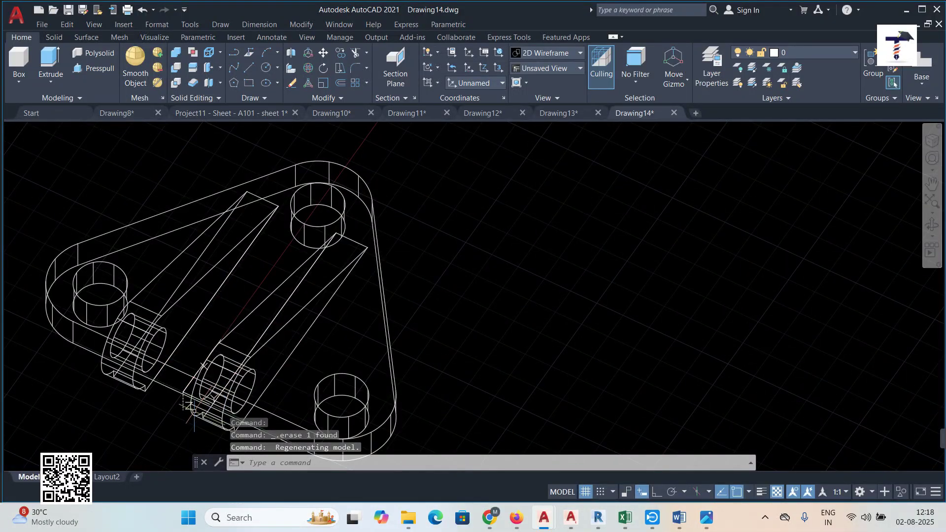
{"action": "mouse_move", "coordinate": [187, 418]}
{"action": "middle_mouse_down", "text": "shift"}
{"action": "mouse_move", "coordinate": [315, 344]}
{"action": "mouse_move", "coordinate": [336, 361]}
{"action": "middle_mouse_up", "text": "shift"}
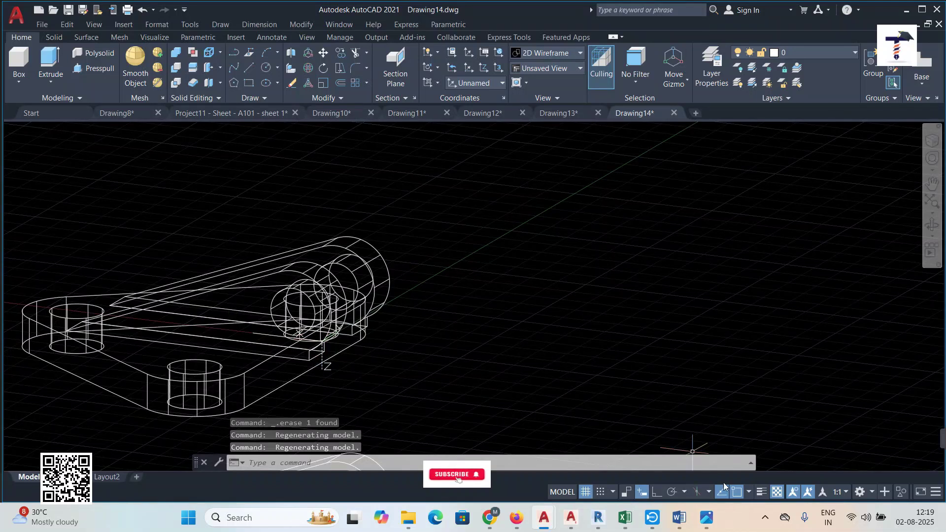
{"action": "left_click", "coordinate": [708, 518]}
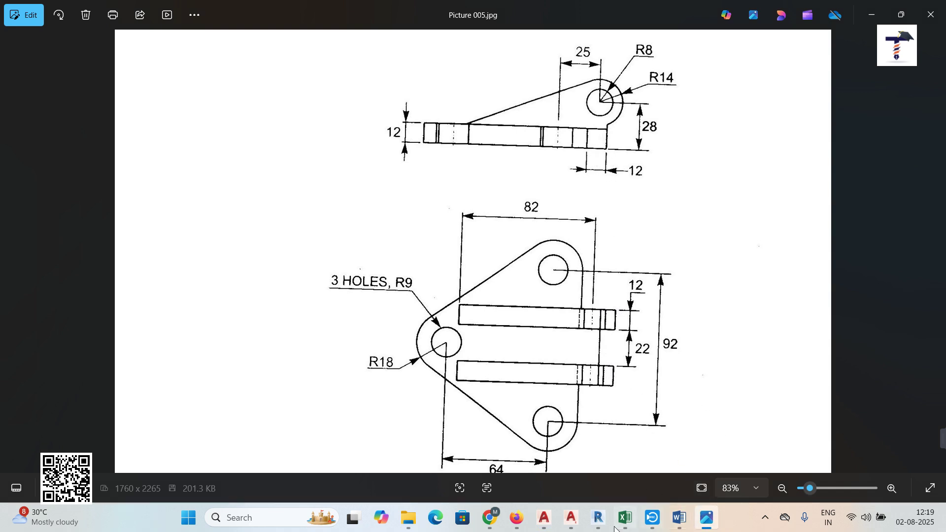
{"action": "mouse_move", "coordinate": [553, 525]}
{"action": "left_click", "coordinate": [872, 456]}
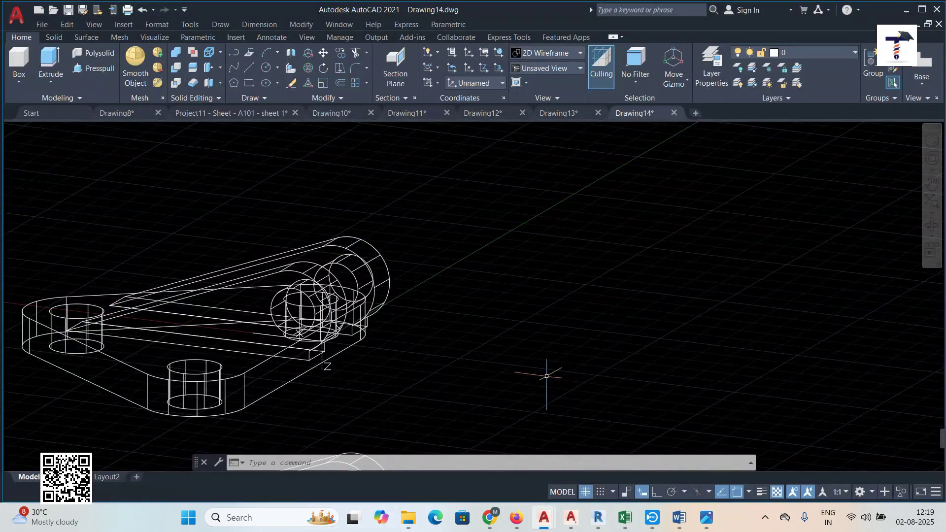
Step: Set the UCS origin at the near rib's lower outer corner at its round end, with the Z axis pointing toward the other rib
{"action": "scroll", "coordinate": [294, 363], "scroll_direction": "up", "scroll_amount": 5}
{"action": "middle_click_drag", "start_coordinate": [388, 368], "coordinate": [451, 330]}
{"action": "scroll", "coordinate": [471, 329], "scroll_direction": "down", "scroll_amount": 5}
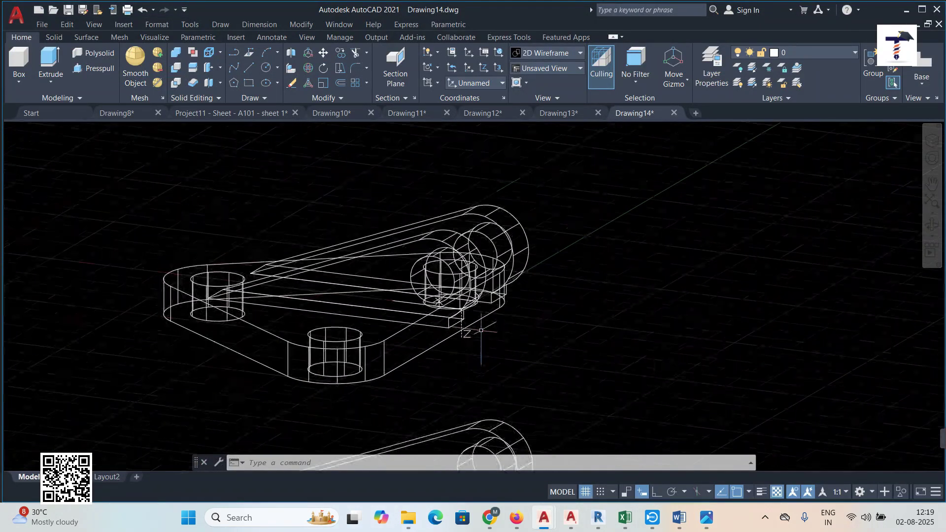
{"action": "middle_click_drag", "start_coordinate": [464, 375], "coordinate": [488, 366]}
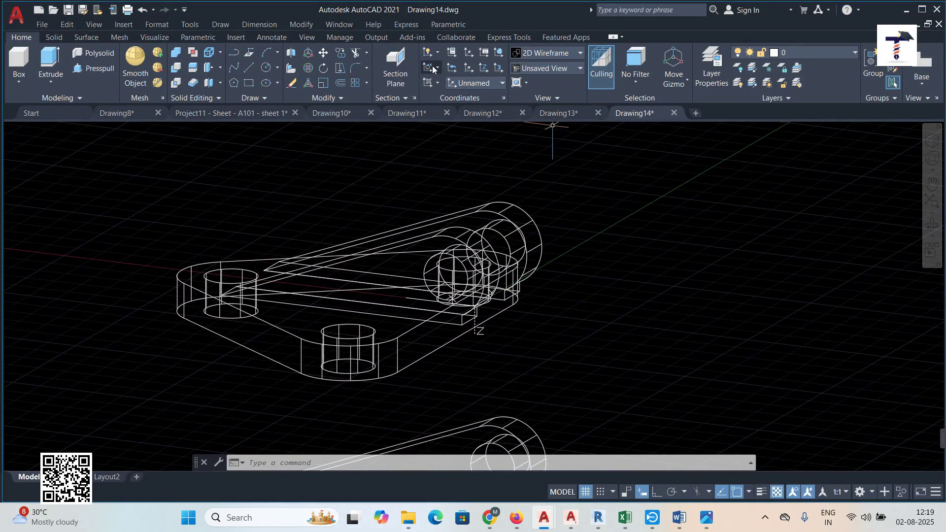
{"action": "left_click", "coordinate": [483, 70]}
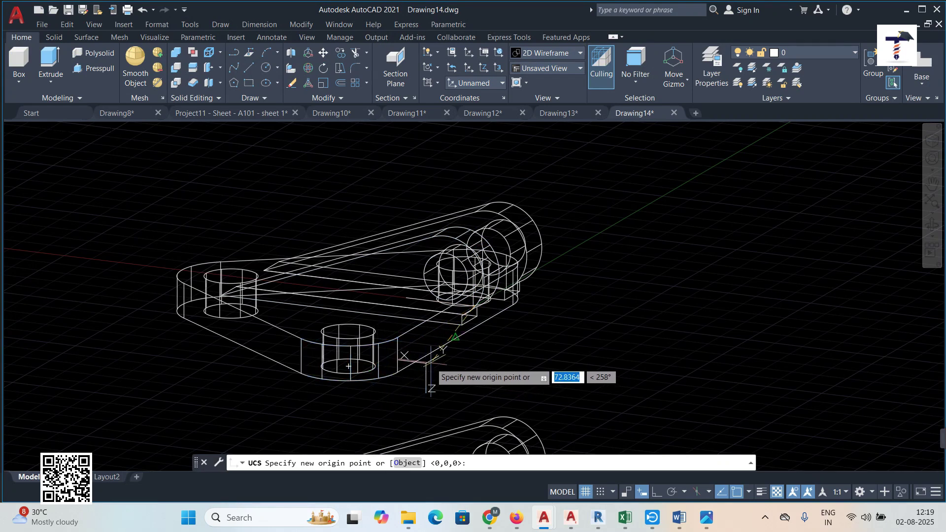
{"action": "left_click", "coordinate": [473, 326]}
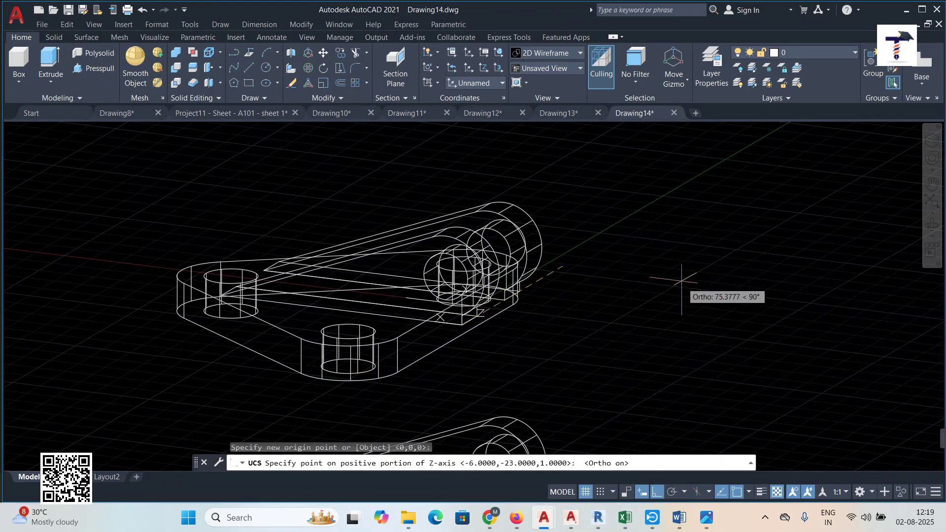
{"action": "left_click", "coordinate": [674, 259]}
{"action": "middle_click_drag", "start_coordinate": [548, 427], "coordinate": [627, 384], "text": "shift"}
{"action": "left_click", "coordinate": [628, 392]}
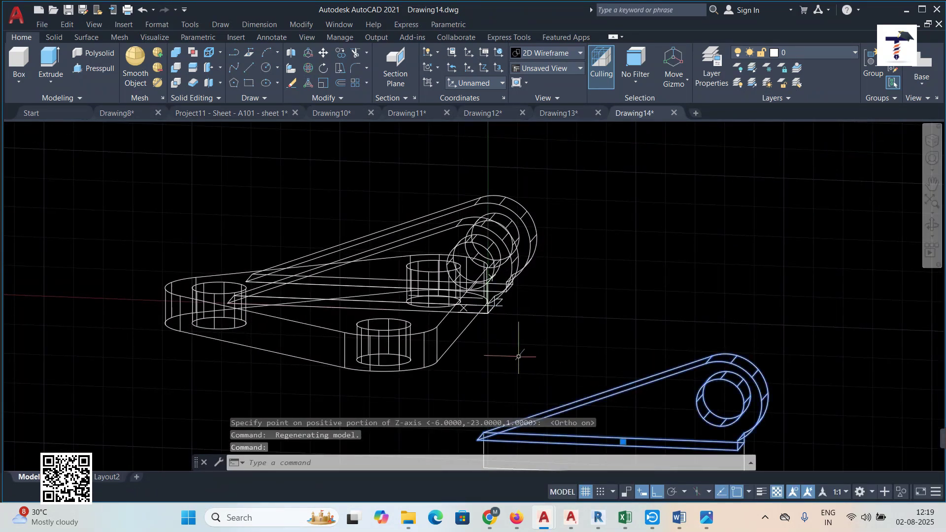
{"action": "key", "text": "Escape"}
Step: Start a profile at the near rib's lower corner with a 12-long line straight down and a horizontal line back to the base plate's bottom edge
{"action": "scroll", "coordinate": [448, 306], "scroll_direction": "up", "scroll_amount": 5}
{"action": "scroll", "coordinate": [448, 306], "scroll_direction": "down", "scroll_amount": 3}
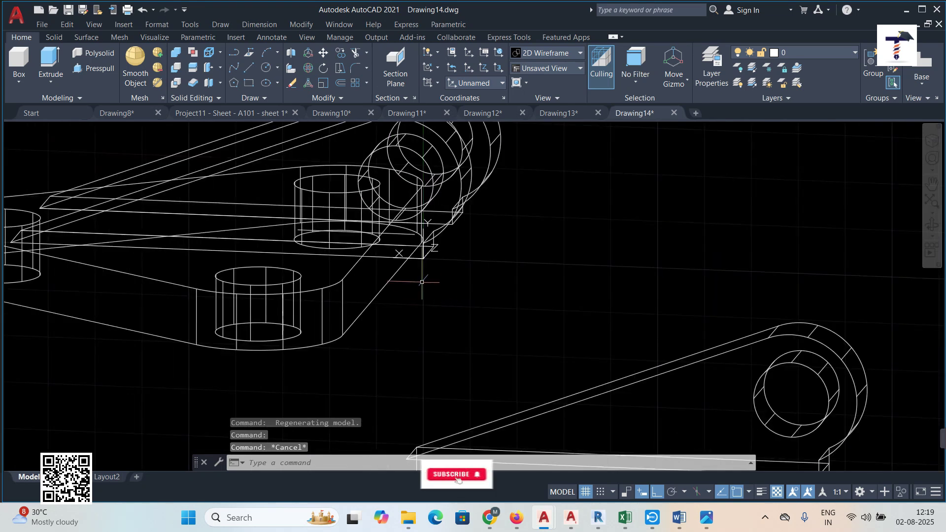
{"action": "left_click", "coordinate": [250, 71]}
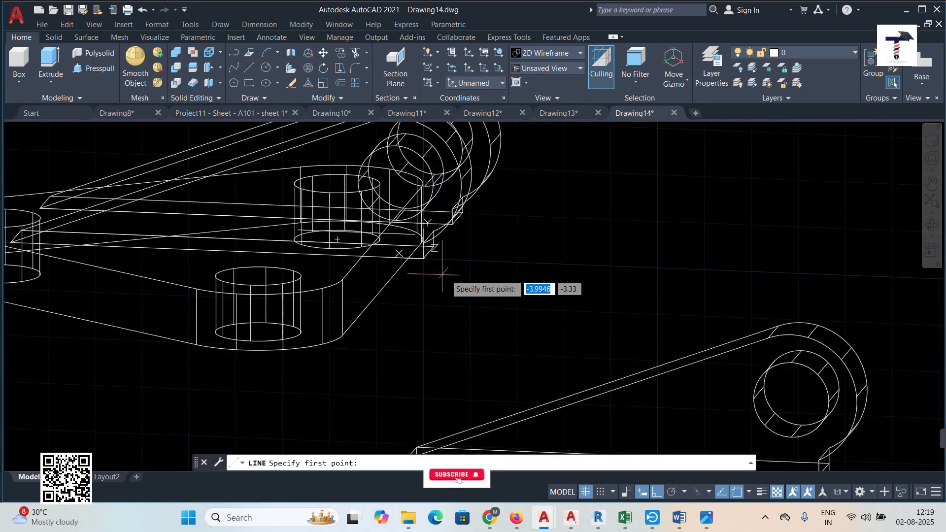
{"action": "left_click", "coordinate": [423, 258]}
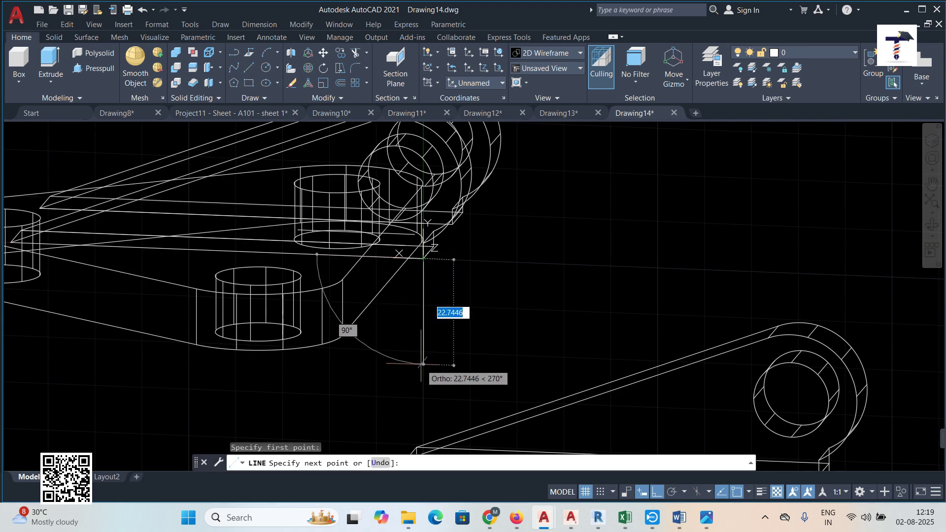
{"action": "key", "text": "Return"}
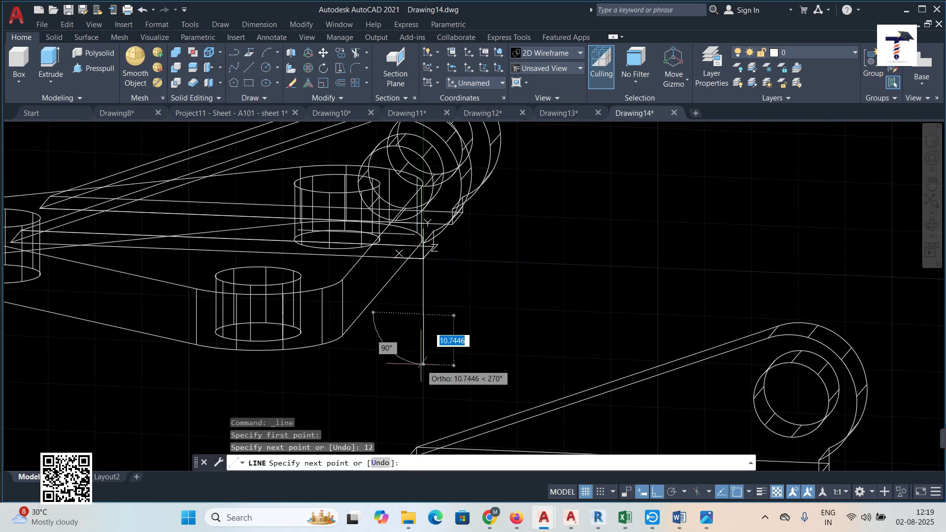
{"action": "left_click", "coordinate": [361, 313]}
Step: Close the rectangular profile with a 12-long line upward and a 13-long line back to the rib's lower corner
{"action": "scroll", "coordinate": [365, 163], "scroll_direction": "down", "scroll_amount": 4}
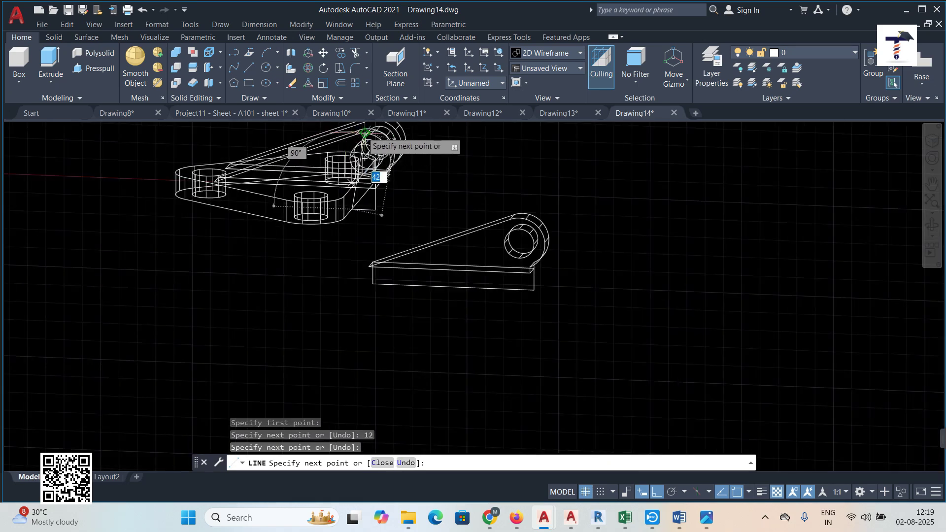
{"action": "scroll", "coordinate": [364, 155], "scroll_direction": "down", "scroll_amount": 3}
{"action": "middle_click_drag", "start_coordinate": [363, 154], "coordinate": [358, 262]}
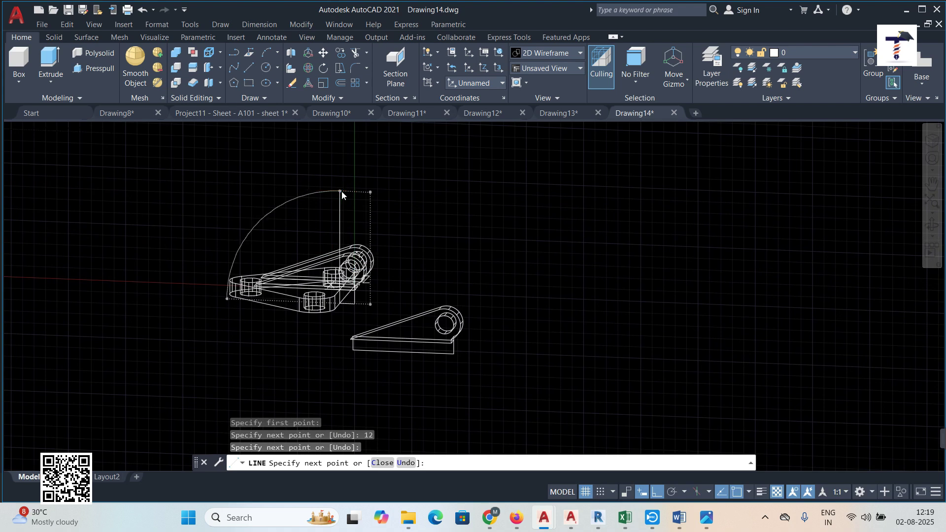
{"action": "type", "text": "12"}
{"action": "key", "text": "Return"}
{"action": "scroll", "coordinate": [350, 279], "scroll_direction": "up", "scroll_amount": 5}
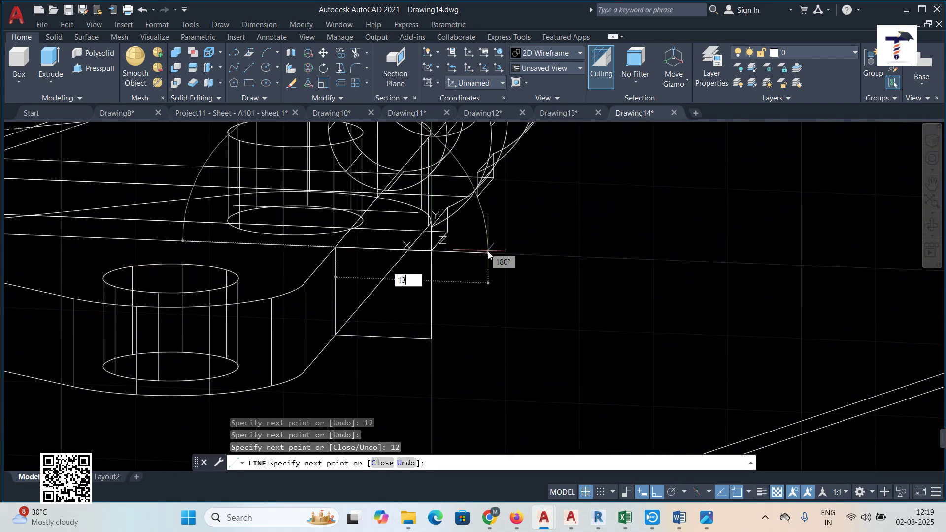
{"action": "key", "text": "Return"}
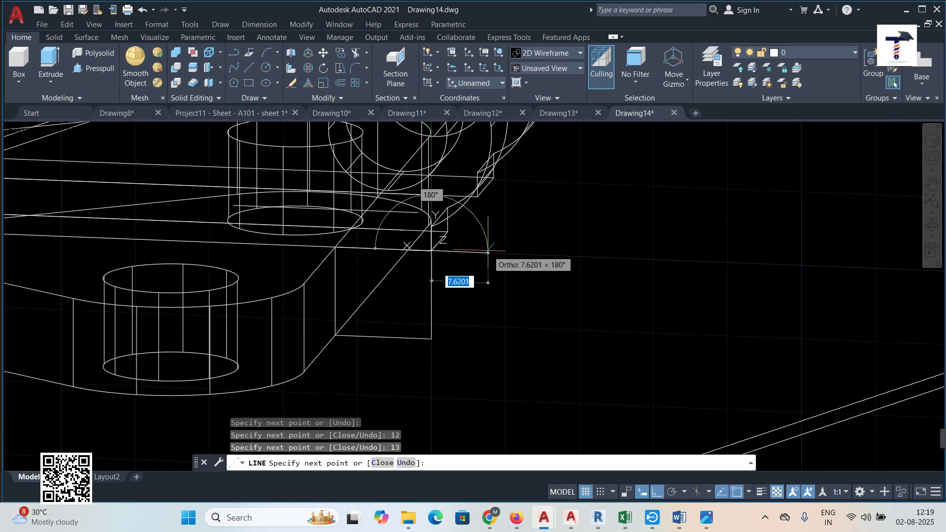
{"action": "key", "text": "Return"}
Step: Convert the four lines of the rectangular profile below the near rib into a region
{"action": "left_click", "coordinate": [217, 24]}
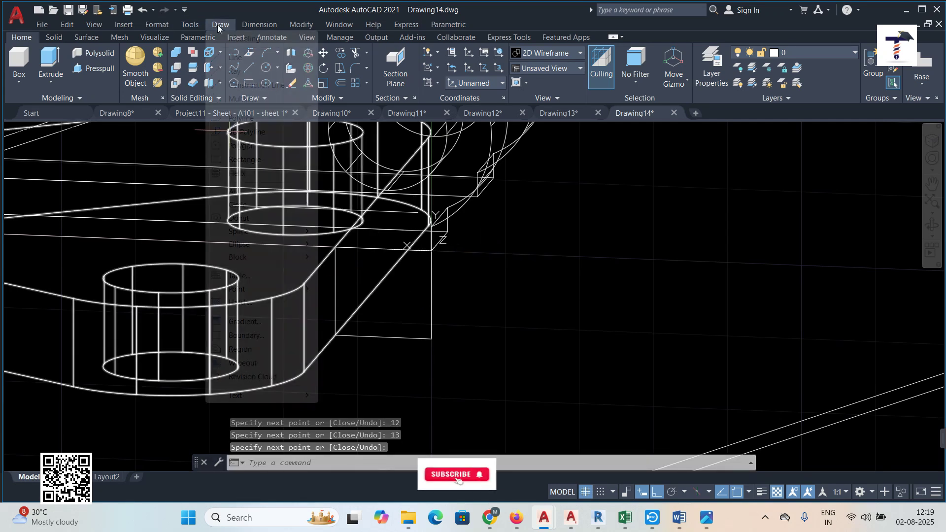
{"action": "left_click", "coordinate": [240, 349]}
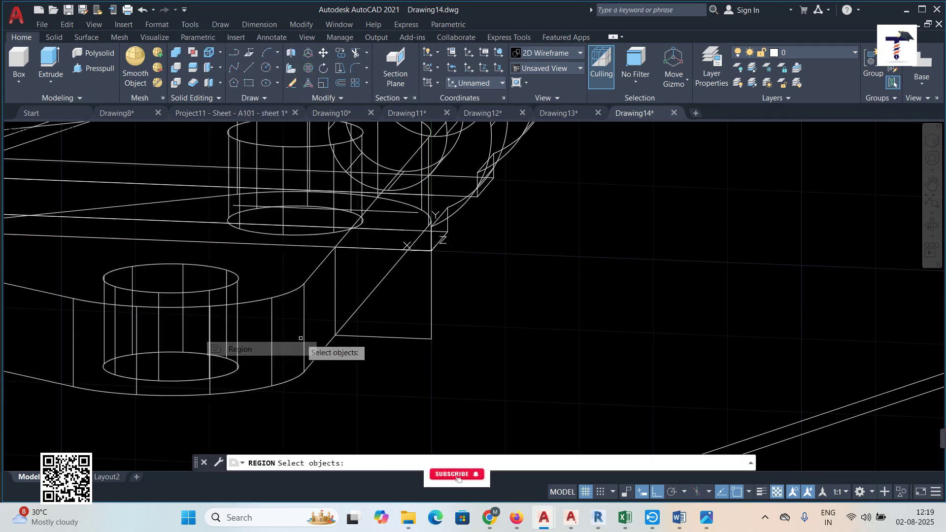
{"action": "left_click", "coordinate": [395, 336]}
{"action": "left_click", "coordinate": [430, 313]}
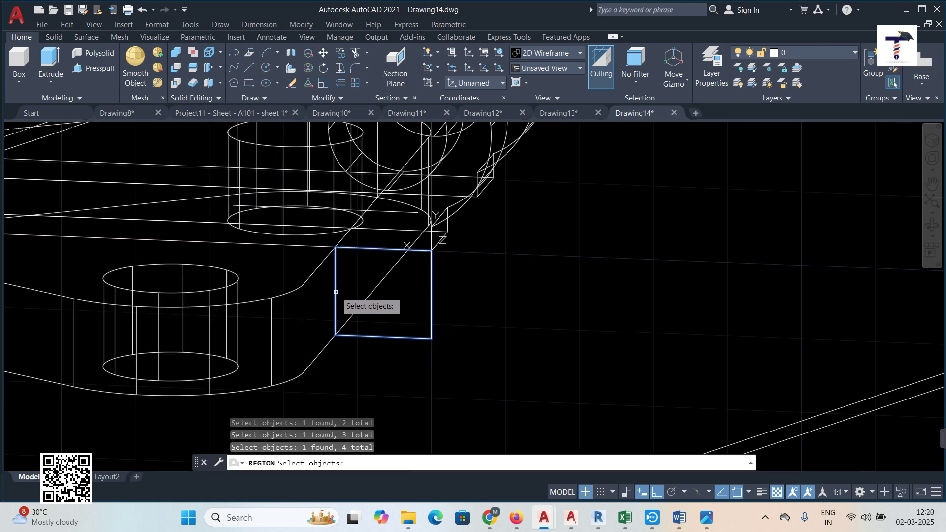
{"action": "key", "text": "Return"}
Step: Extrude the rectangular region along the base plate's edge up to the opposite rib's outer lower corner
{"action": "middle_click_drag", "start_coordinate": [574, 367], "coordinate": [532, 380], "text": "shift"}
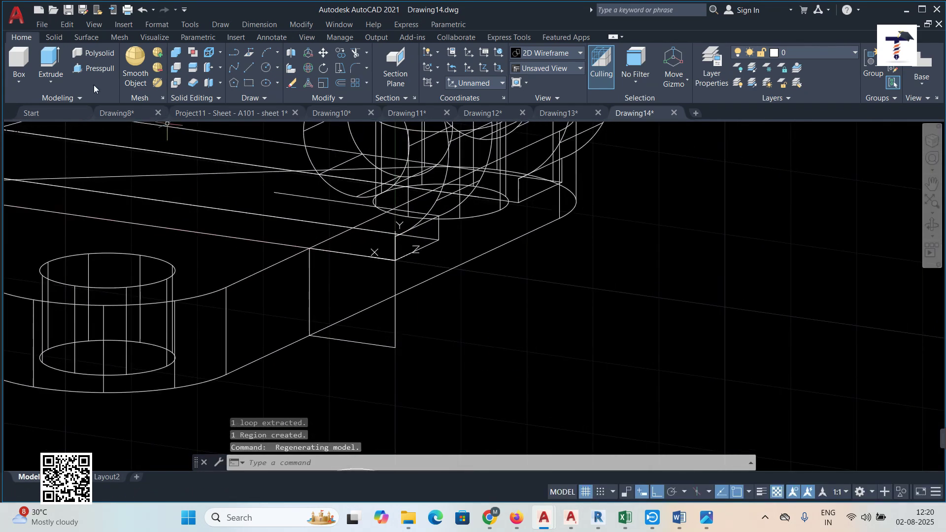
{"action": "left_click", "coordinate": [51, 60]}
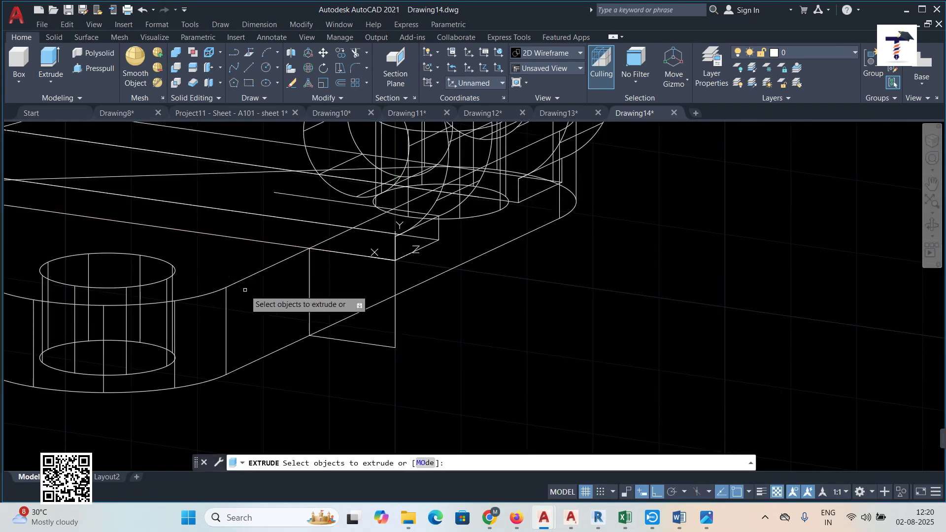
{"action": "left_click", "coordinate": [381, 344]}
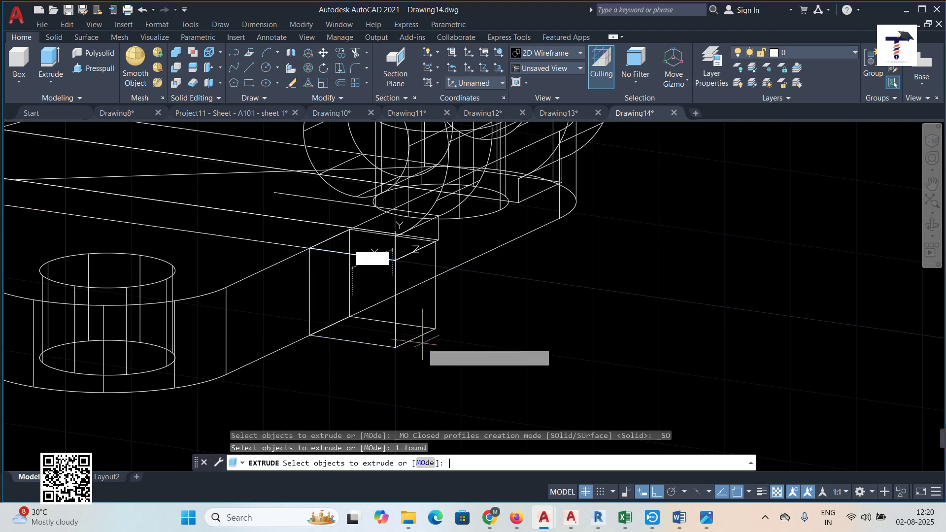
{"action": "key", "text": "Return"}
{"action": "middle_click_drag", "start_coordinate": [541, 349], "coordinate": [420, 388], "text": "shift"}
{"action": "scroll", "coordinate": [489, 340], "scroll_direction": "up", "scroll_amount": 2}
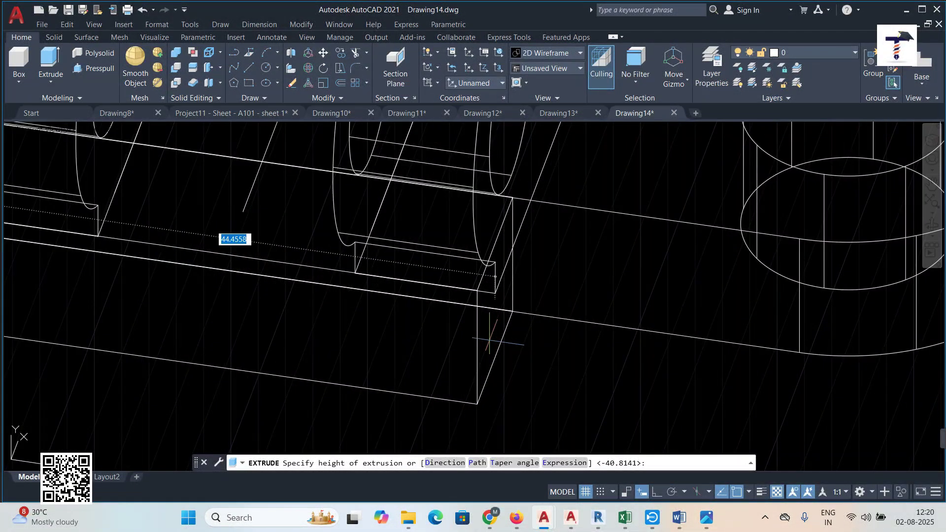
{"action": "left_click", "coordinate": [495, 294]}
{"action": "scroll", "coordinate": [496, 294], "scroll_direction": "down", "scroll_amount": 5}
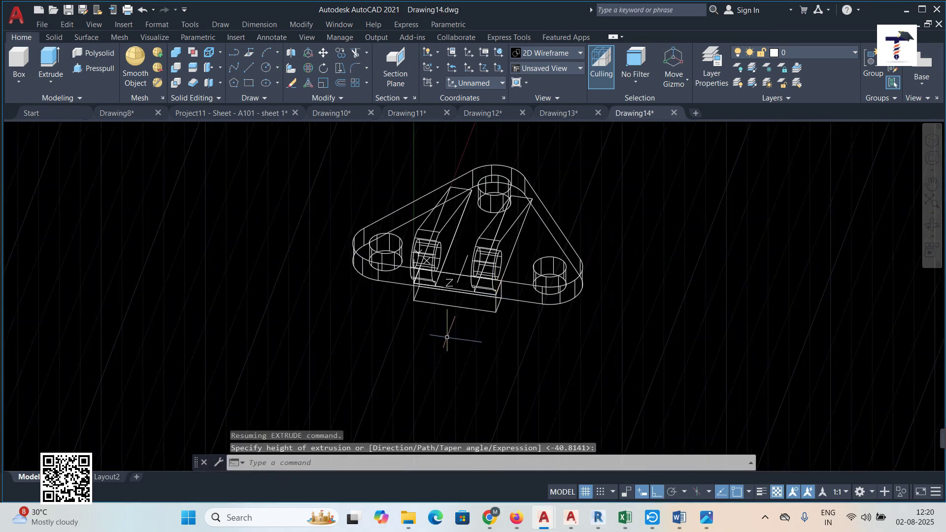
Step: Erase the leftover short line between the two ribs on the base plate
{"action": "middle_click_drag", "start_coordinate": [447, 337], "coordinate": [544, 343], "text": "shift"}
{"action": "scroll", "coordinate": [578, 327], "scroll_direction": "down", "scroll_amount": 3}
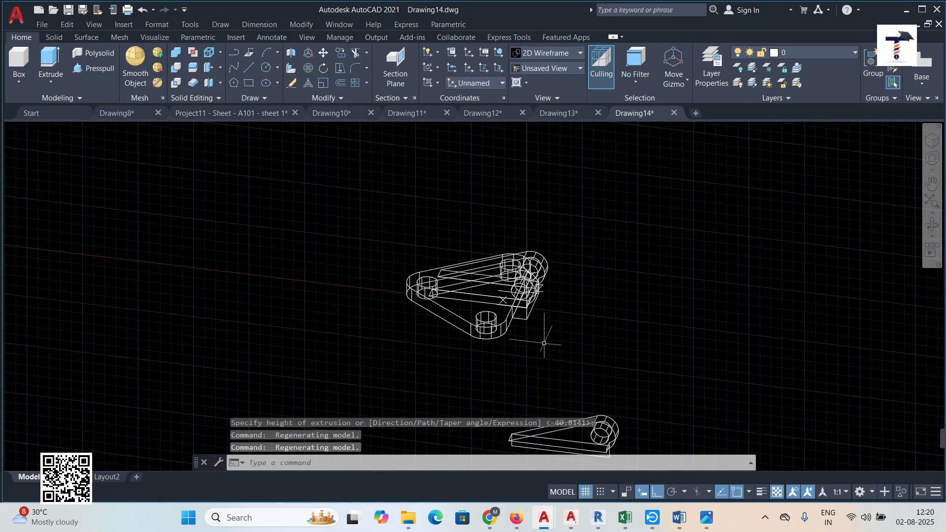
{"action": "scroll", "coordinate": [542, 316], "scroll_direction": "up", "scroll_amount": 3}
{"action": "scroll", "coordinate": [552, 320], "scroll_direction": "down", "scroll_amount": 1}
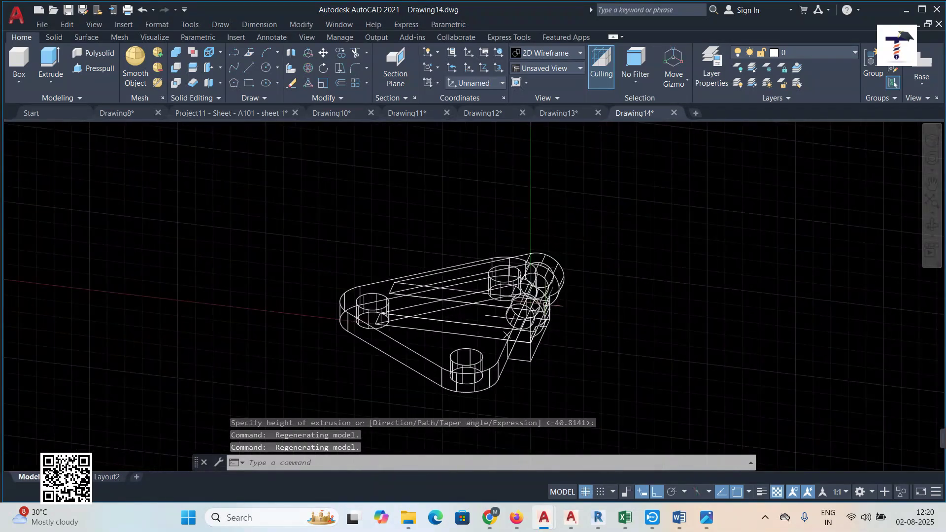
{"action": "left_click", "coordinate": [494, 316]}
{"action": "key", "text": "Delete"}
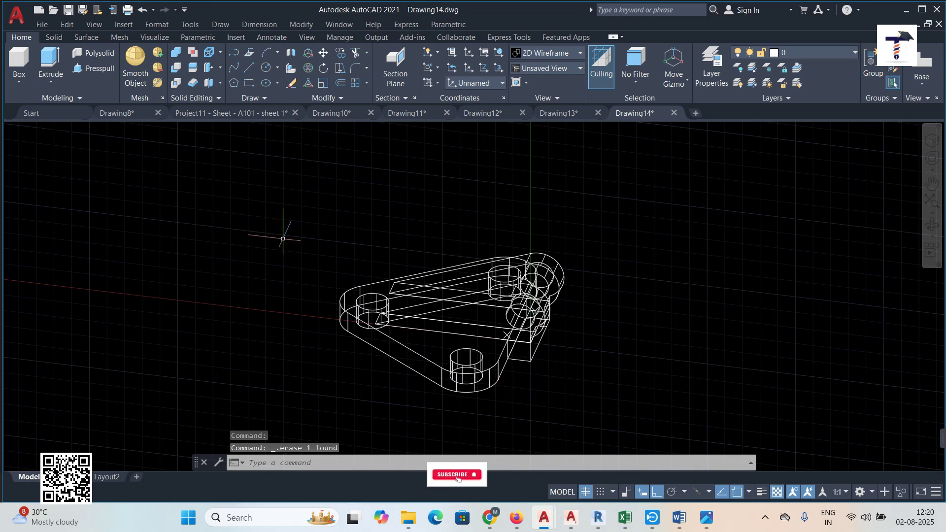
Step: Union the drilled base plate, the edge block and both drilled ribs into one solid
{"action": "left_click", "coordinate": [177, 53]}
{"action": "left_click", "coordinate": [450, 387]}
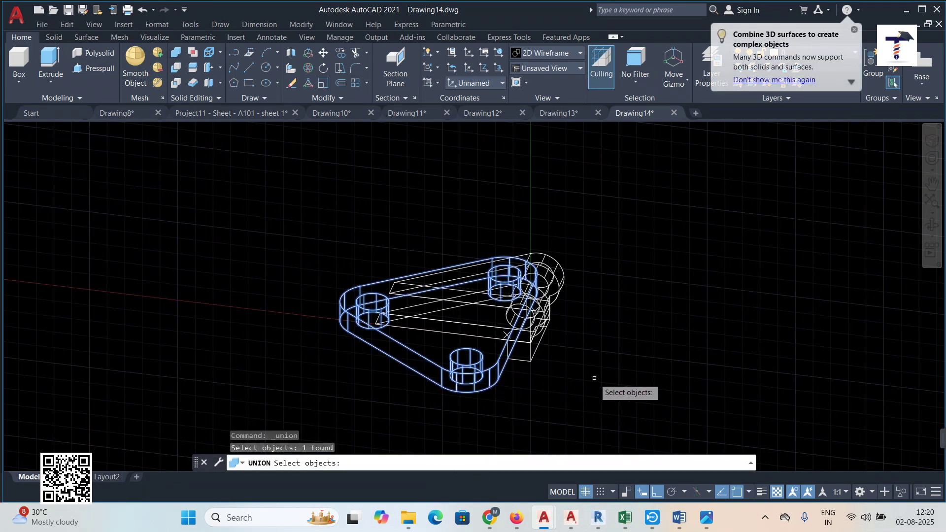
{"action": "middle_click_drag", "start_coordinate": [593, 378], "coordinate": [554, 389]}
{"action": "left_click", "coordinate": [490, 365]}
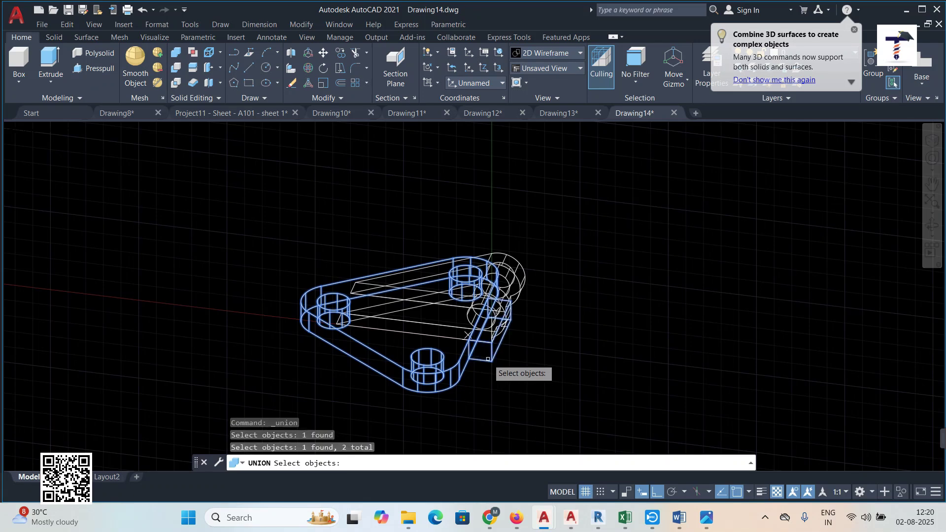
{"action": "left_click", "coordinate": [435, 334]}
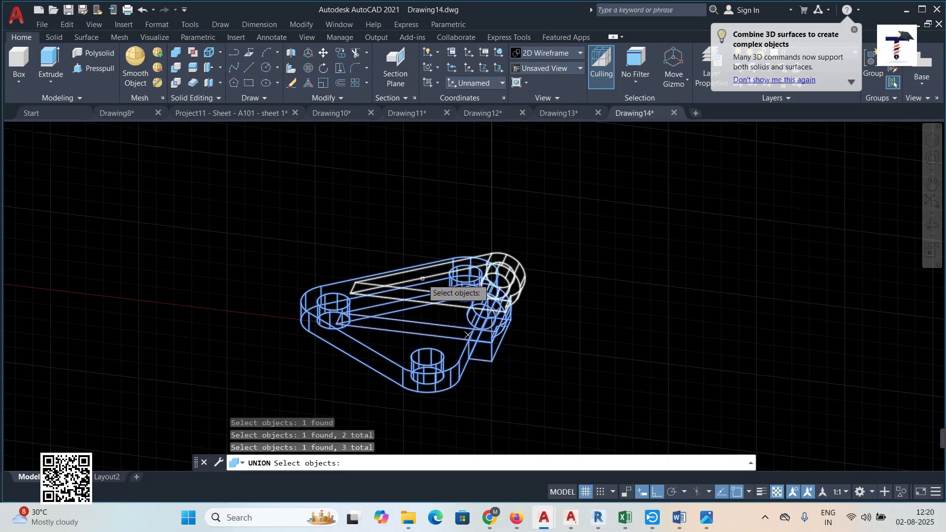
{"action": "left_click", "coordinate": [421, 275]}
{"action": "key", "text": "Return"}
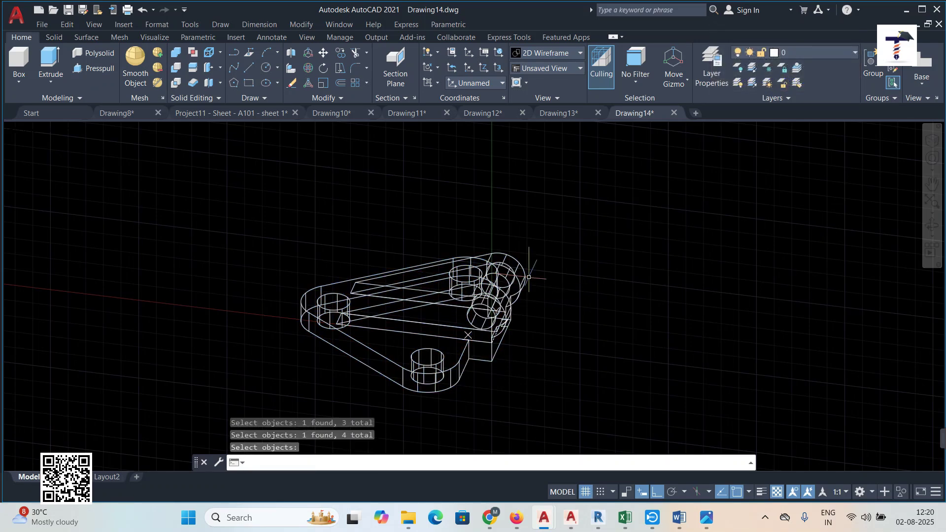
Step: Display the bracket in the Shaded visual style, then change the visual style to Shades of Gray
{"action": "left_click", "coordinate": [71, 127]}
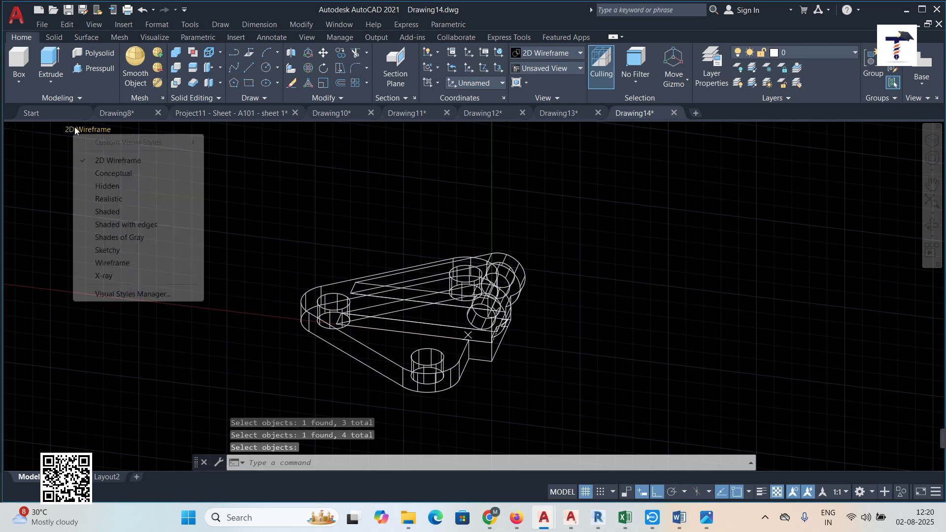
{"action": "left_click", "coordinate": [106, 210]}
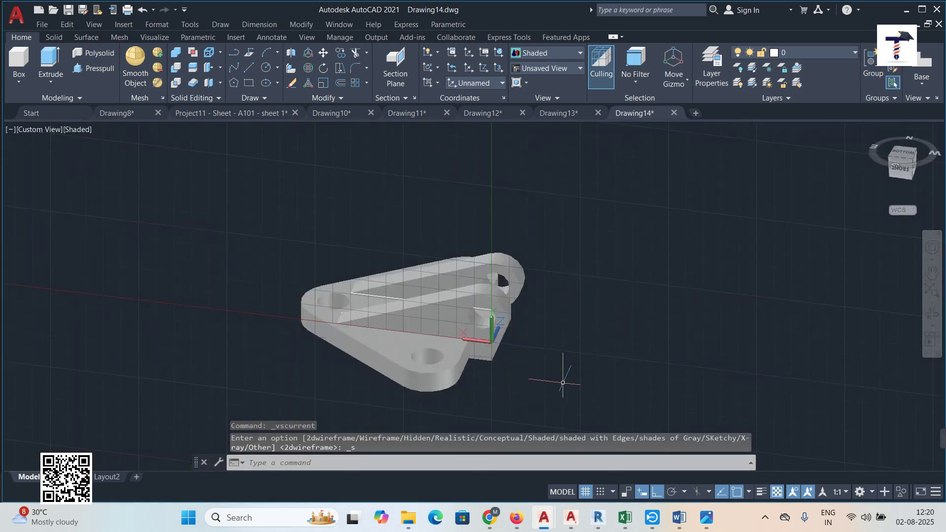
{"action": "left_click", "coordinate": [76, 129]}
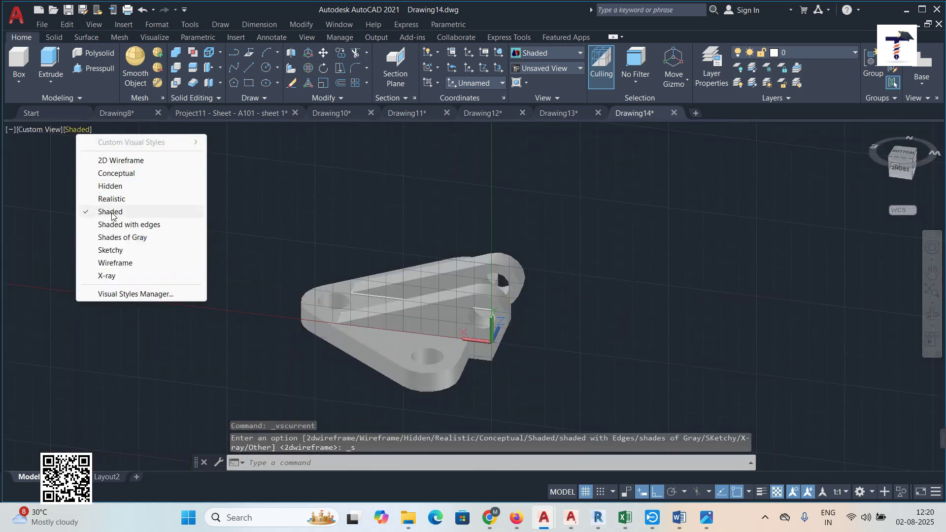
{"action": "left_click", "coordinate": [143, 237]}
{"action": "middle_click_drag", "start_coordinate": [617, 401], "coordinate": [444, 372], "text": "shift"}
{"action": "middle_click_drag", "start_coordinate": [387, 368], "coordinate": [540, 383], "text": "shift"}
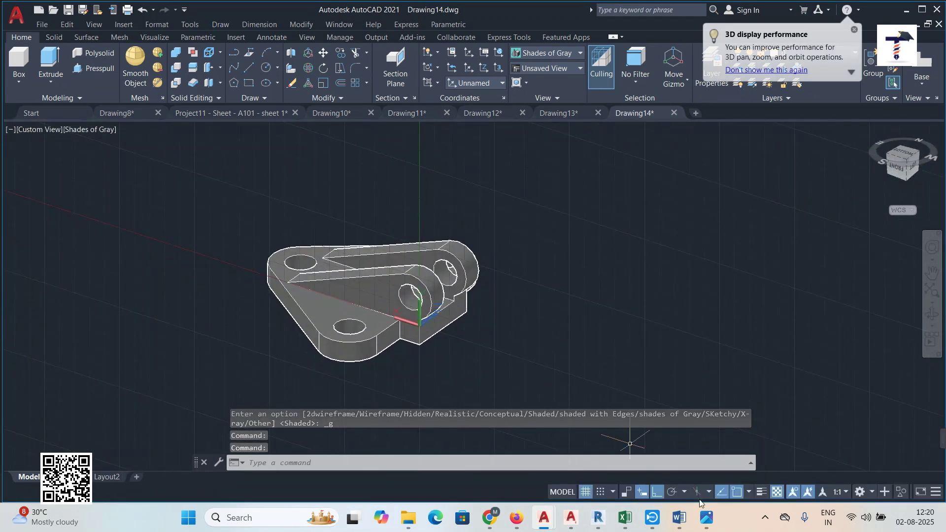
Step: Switch to Picture 005.jpg to check the bracket's views and dimensions against the model, and return to AutoCAD
{"action": "left_click", "coordinate": [706, 517]}
{"action": "scroll", "coordinate": [512, 313], "scroll_direction": "down", "scroll_amount": 2}
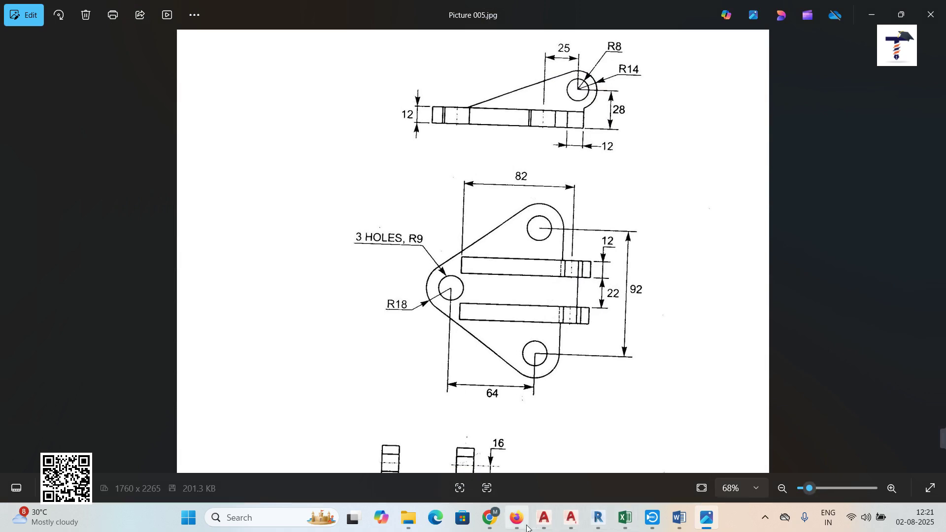
{"action": "mouse_move", "coordinate": [550, 526]}
{"action": "left_click", "coordinate": [821, 452]}
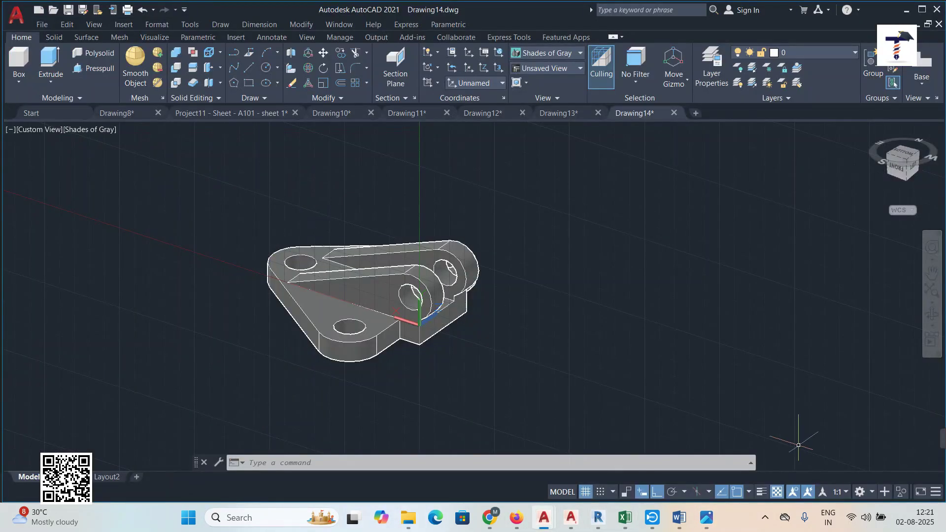
Step: Erase the spare drilled rib and the leftover construction lines beneath it, away from the finished bracket
{"action": "middle_click_drag", "start_coordinate": [627, 348], "coordinate": [673, 320], "text": "shift"}
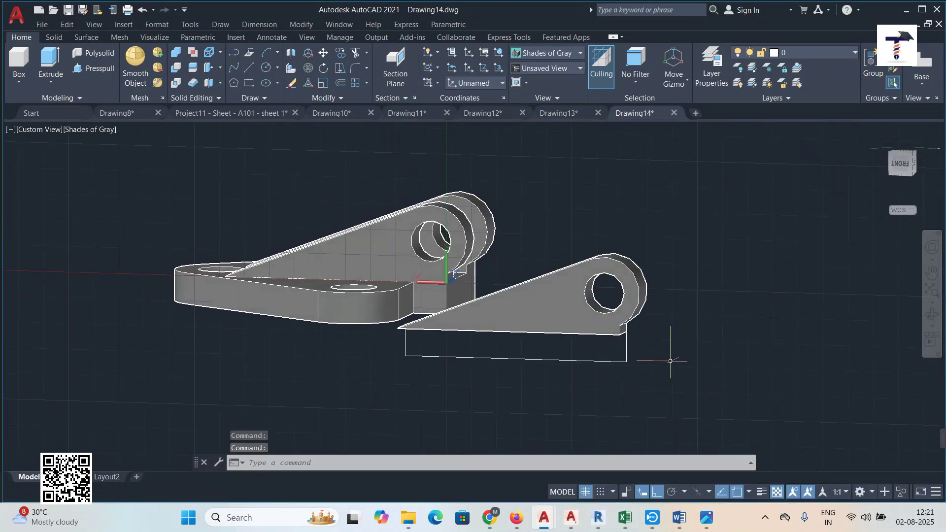
{"action": "middle_click_drag", "start_coordinate": [585, 325], "coordinate": [588, 376], "text": "shift"}
{"action": "scroll", "coordinate": [598, 336], "scroll_direction": "down", "scroll_amount": 2}
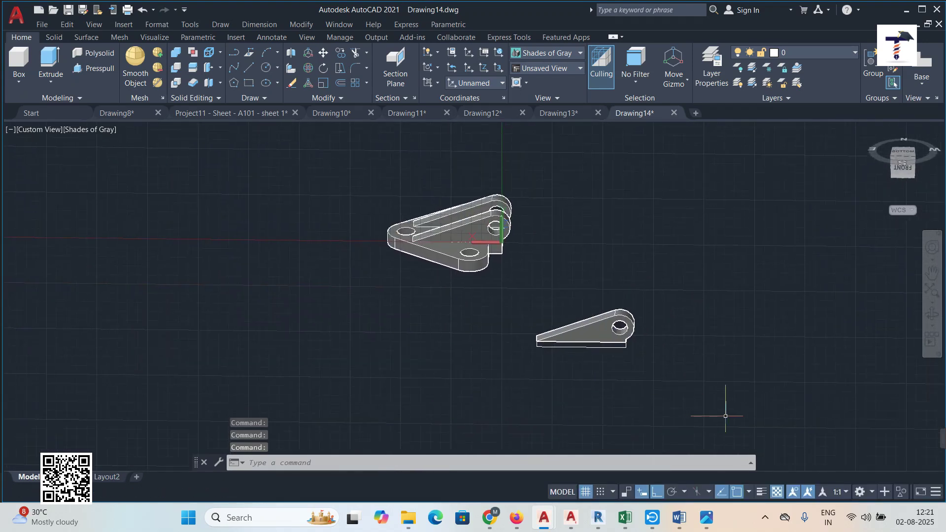
{"action": "left_click", "coordinate": [727, 412]}
{"action": "left_click", "coordinate": [508, 301]}
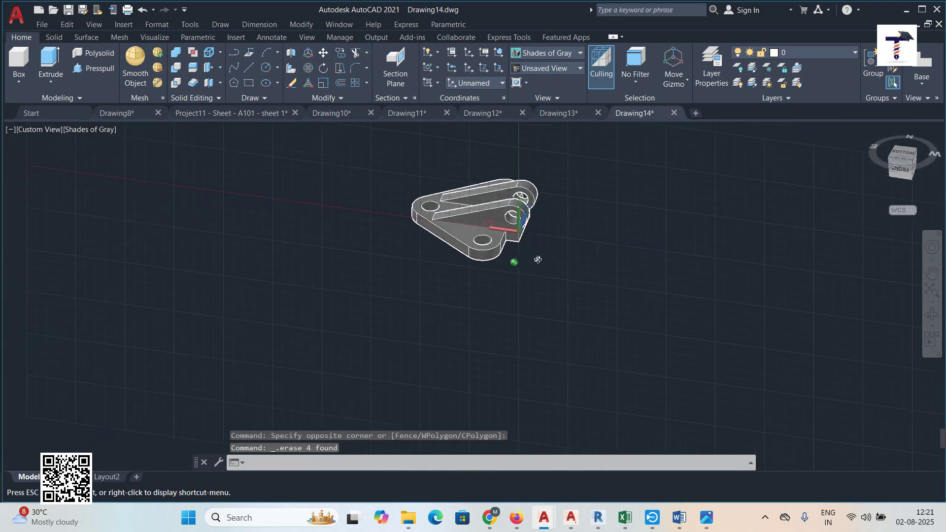
Step: Inspect the finished bracket from its rib end and from above the base plate
{"action": "middle_click_drag", "start_coordinate": [538, 259], "coordinate": [443, 192], "text": "shift"}
{"action": "scroll", "coordinate": [608, 284], "scroll_direction": "up", "scroll_amount": 5}
{"action": "middle_click_drag", "start_coordinate": [742, 327], "coordinate": [726, 345]}
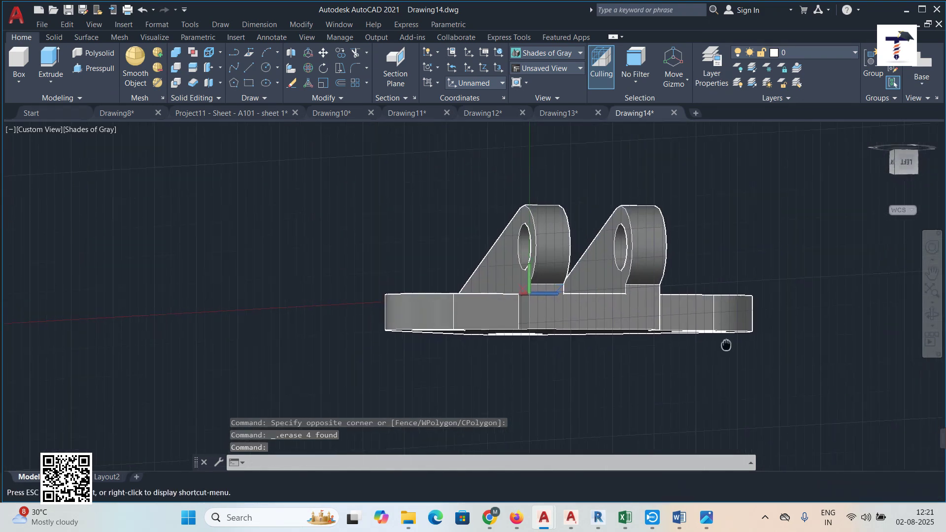
{"action": "middle_click_drag", "start_coordinate": [541, 296], "coordinate": [811, 426], "text": "shift"}
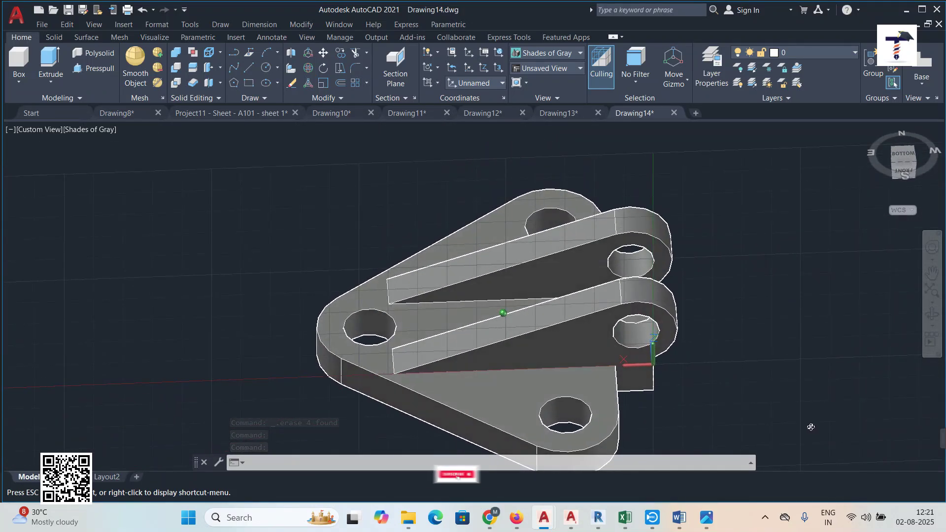